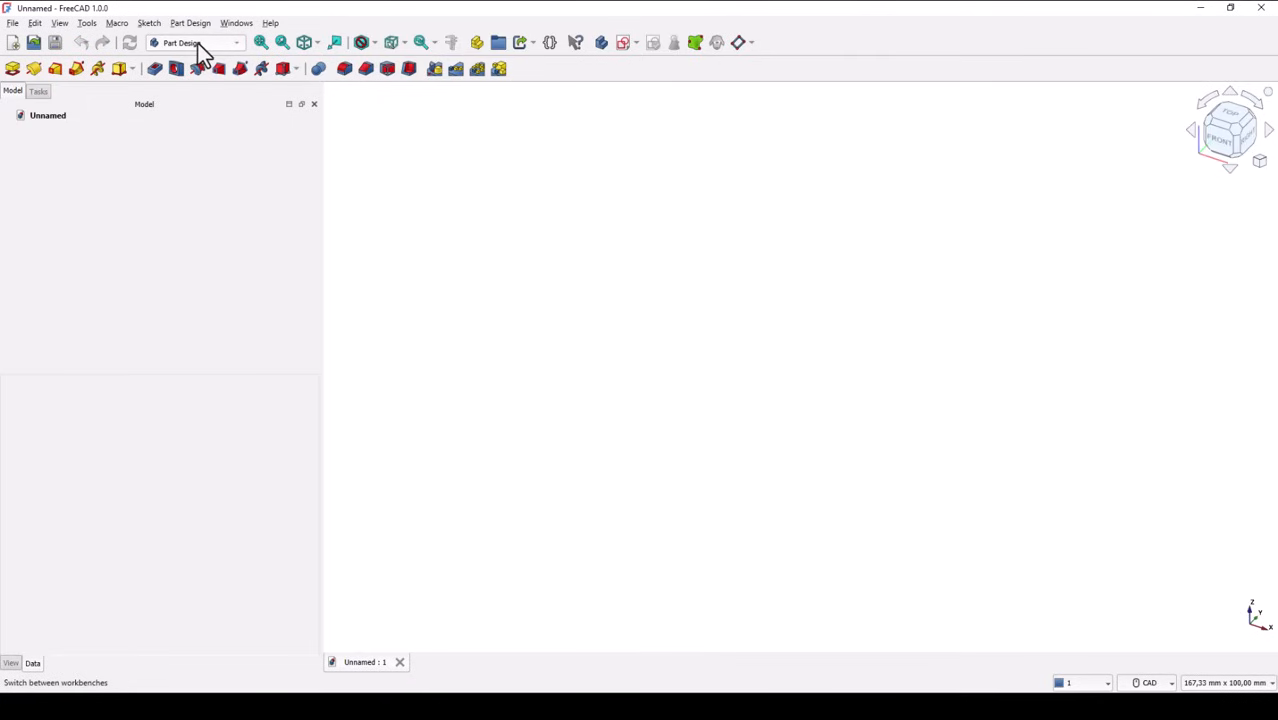
left_click(1152, 682)
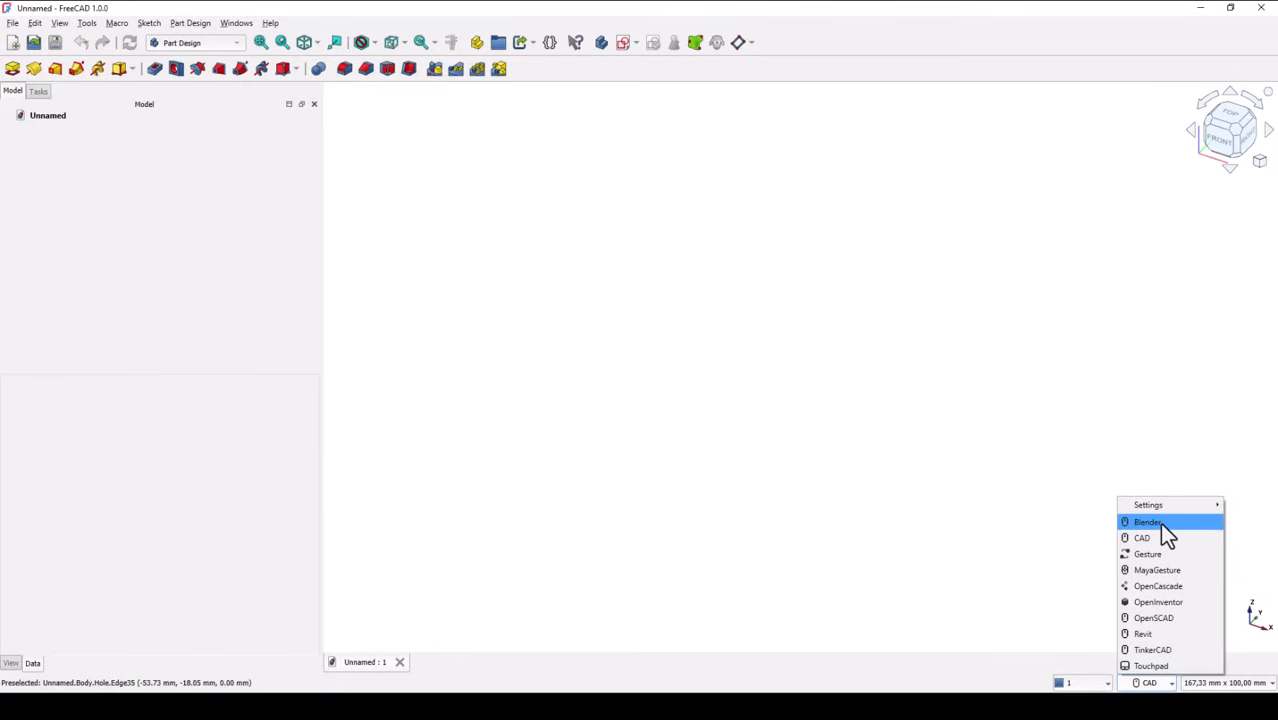
left_click(915, 375)
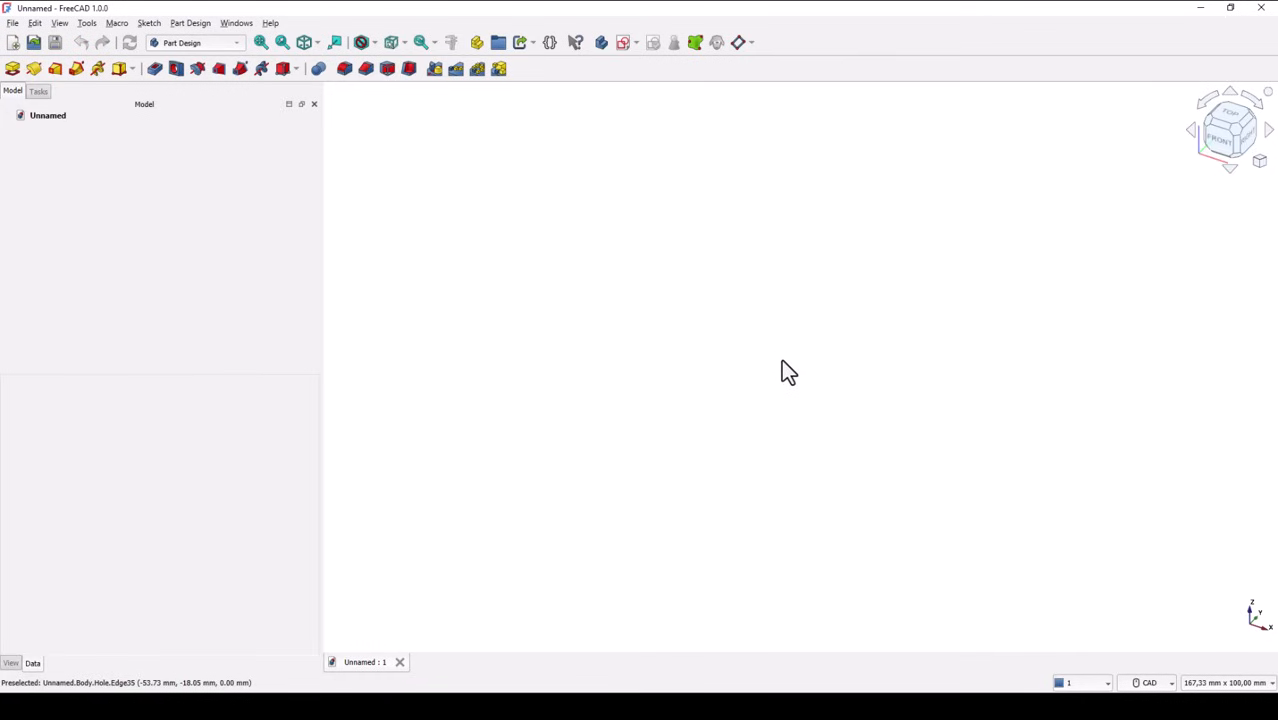
Step: Start a sketch on the XZ plane and draw a closed D-shaped polyline with lines about 47 mm long and a tangent arc on the vertical axis
left_click(660, 43)
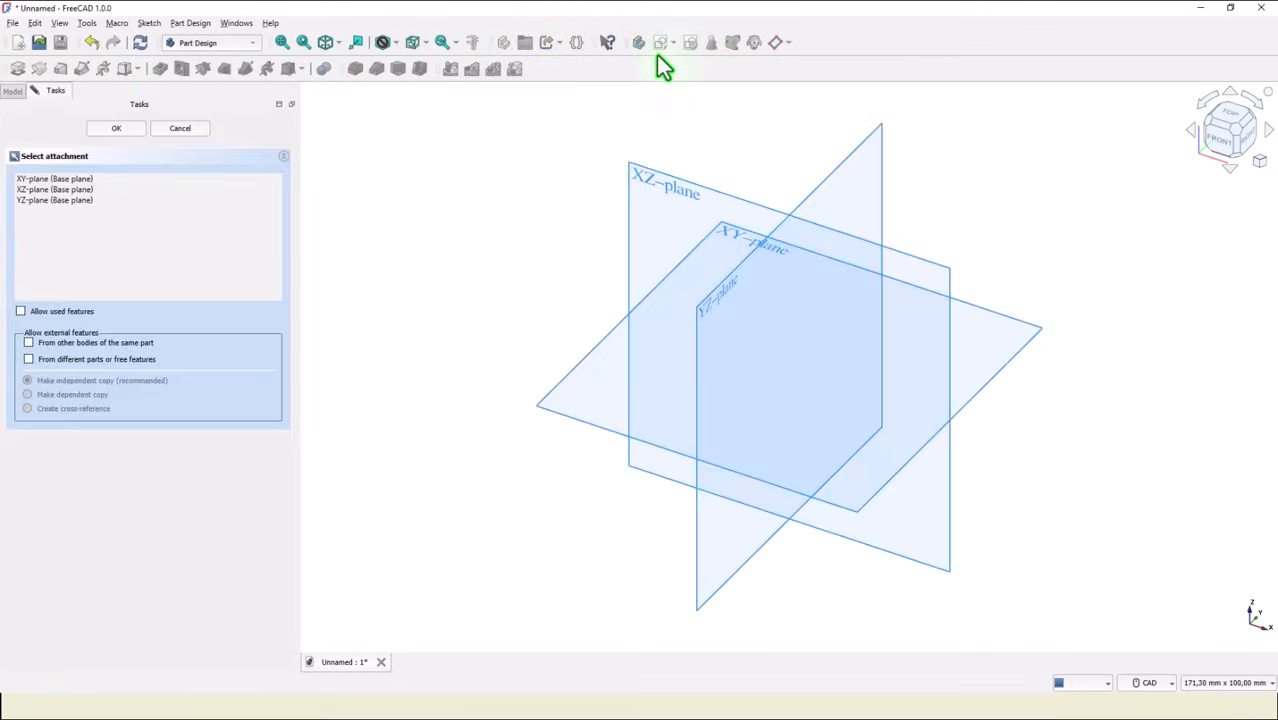
left_click(650, 188)
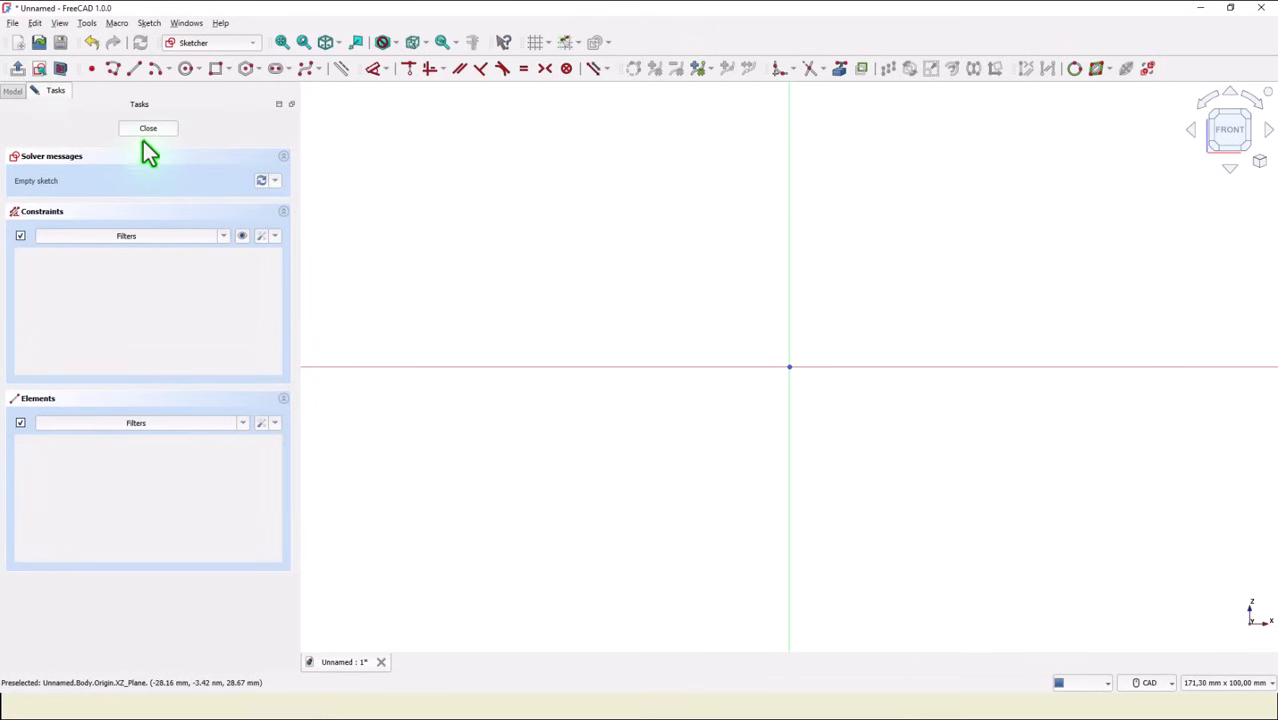
left_click(110, 68)
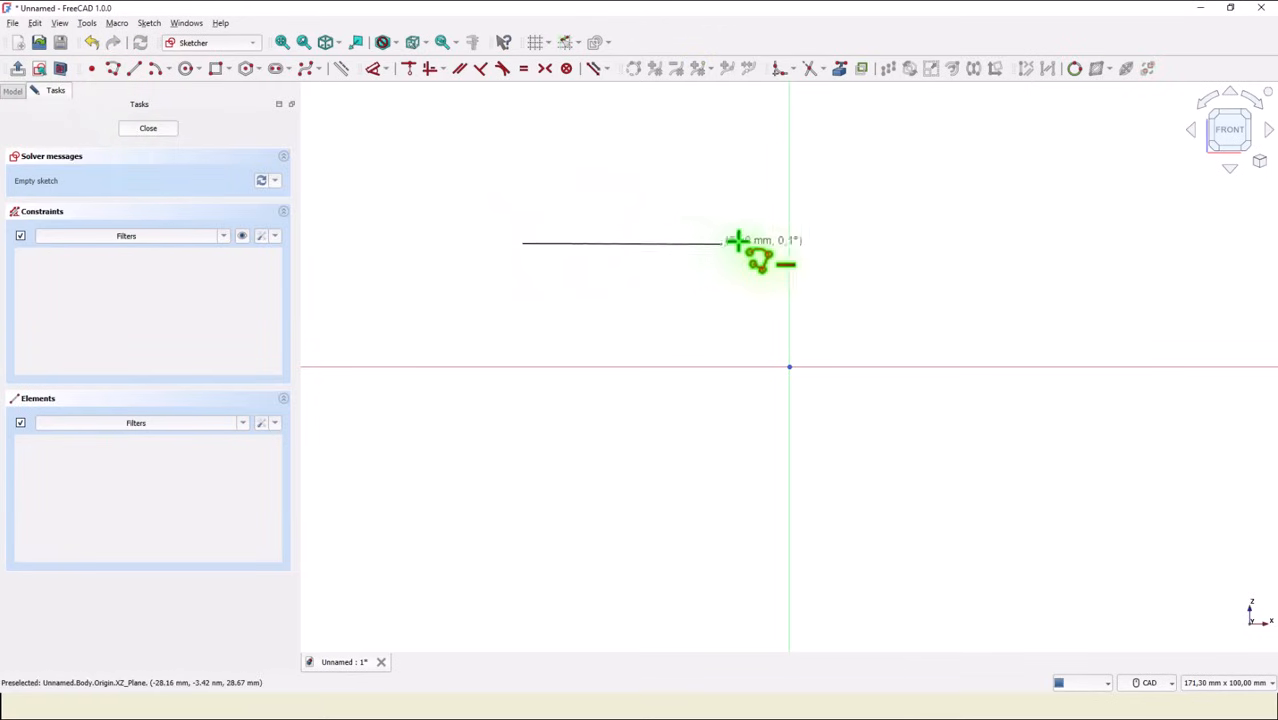
left_click(789, 243)
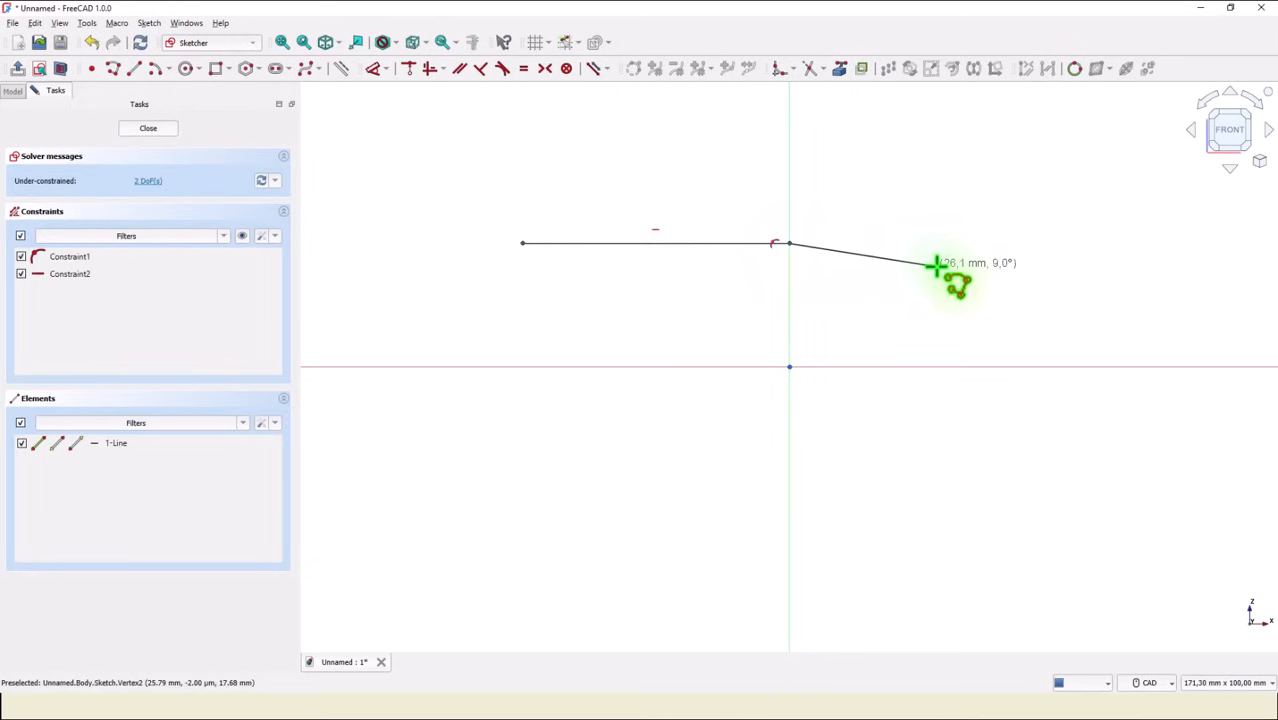
key("m")
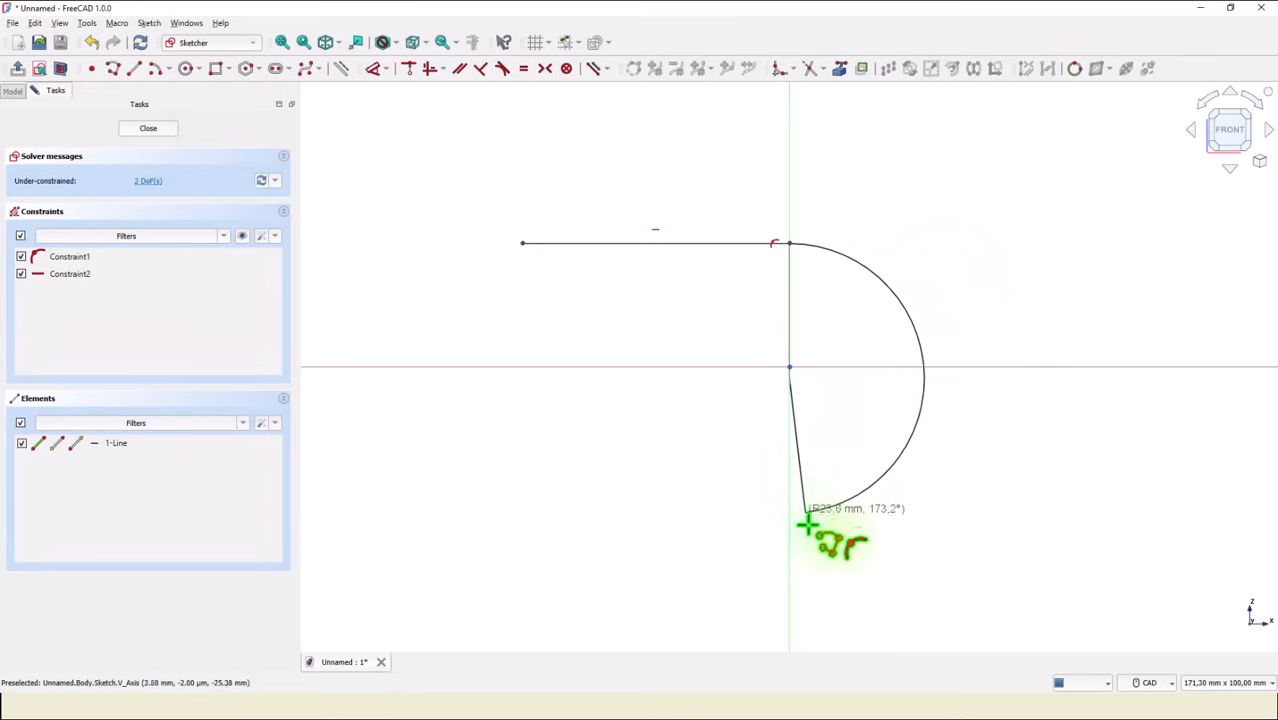
left_click(789, 523)
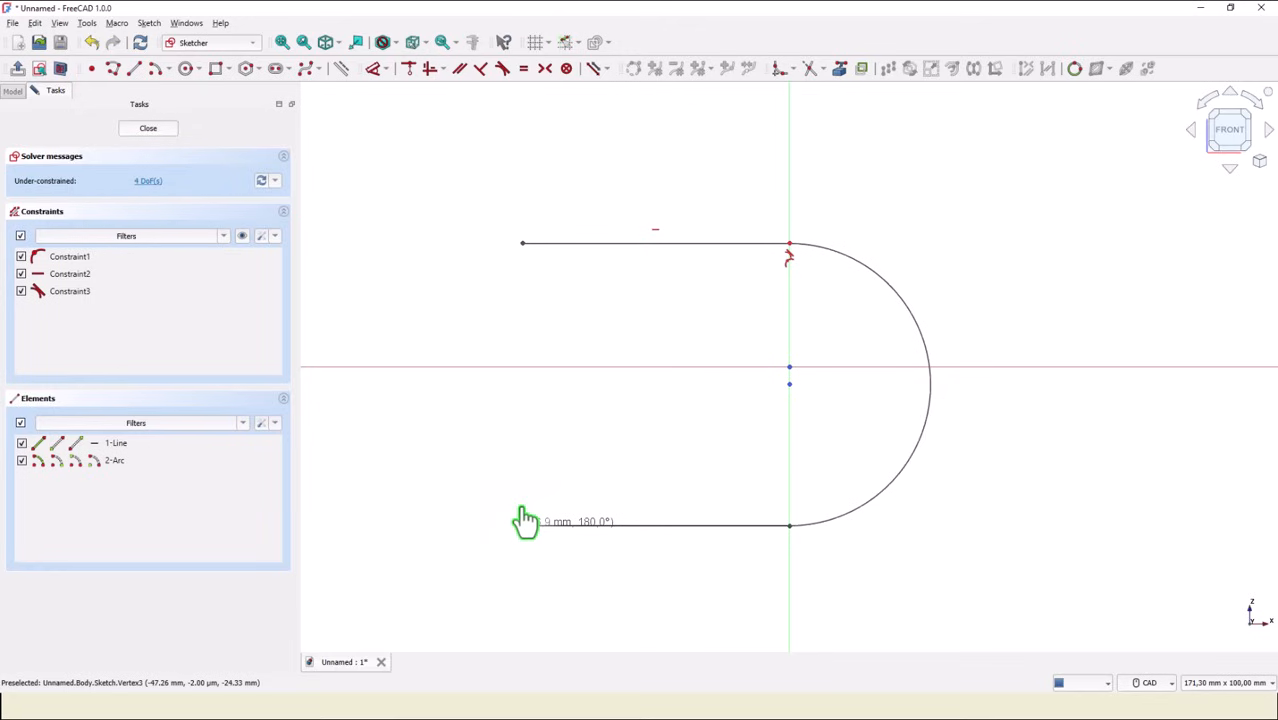
left_click(522, 523)
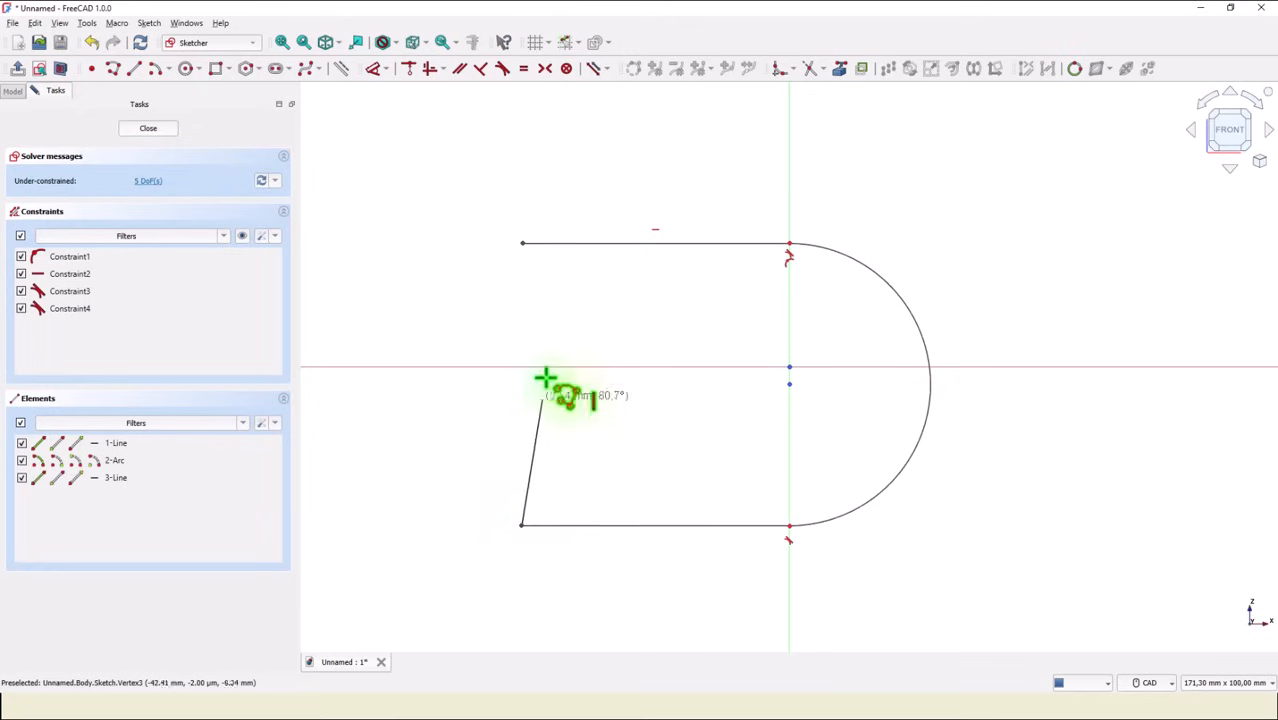
left_click(517, 245)
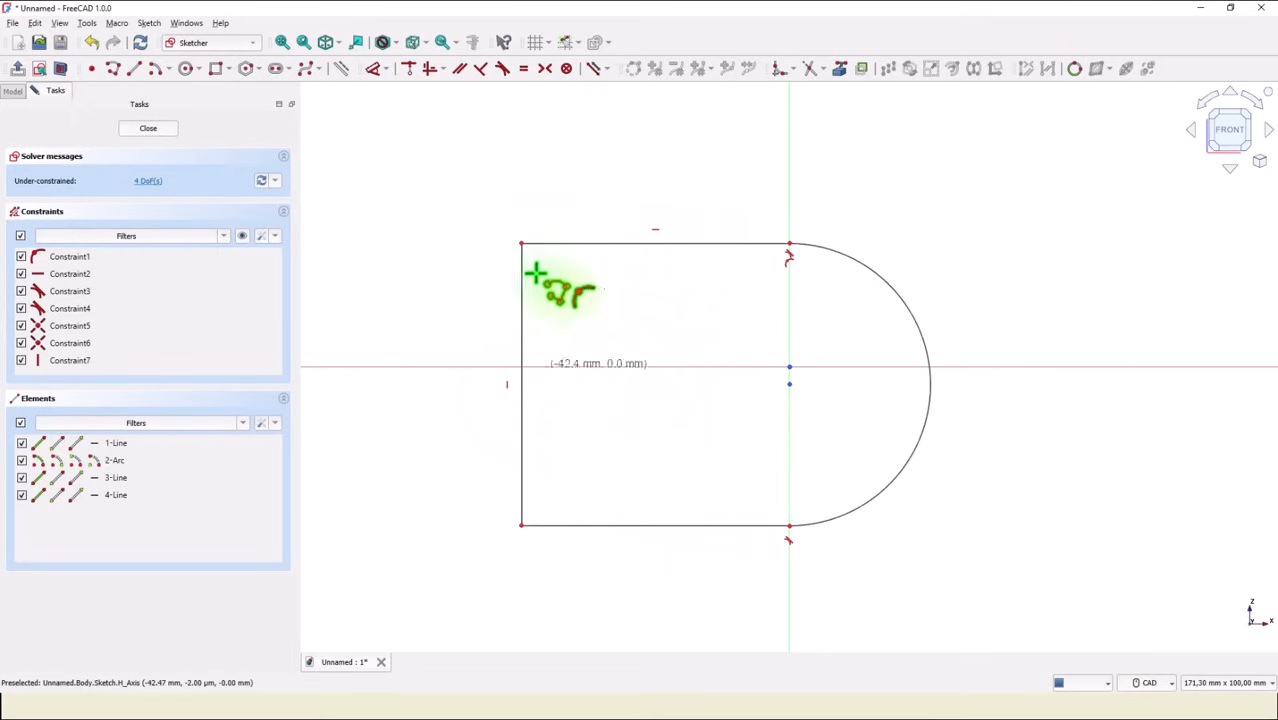
left_click(378, 70)
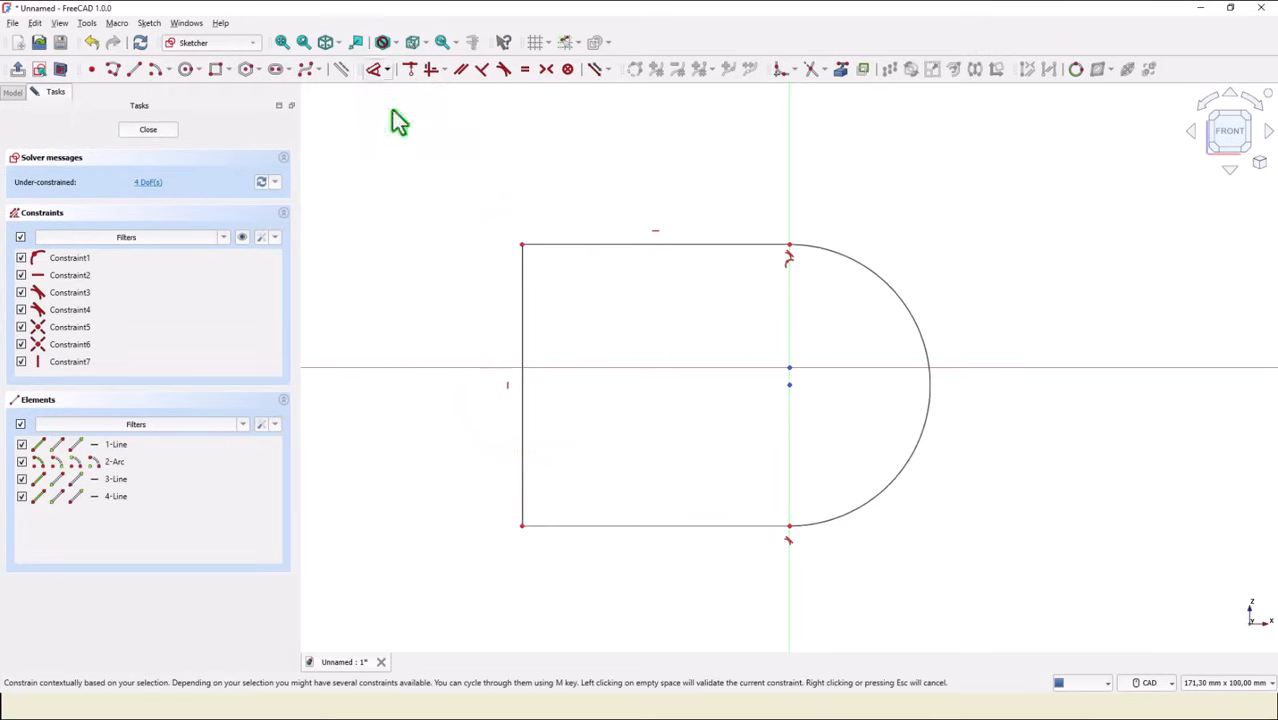
left_click(630, 526)
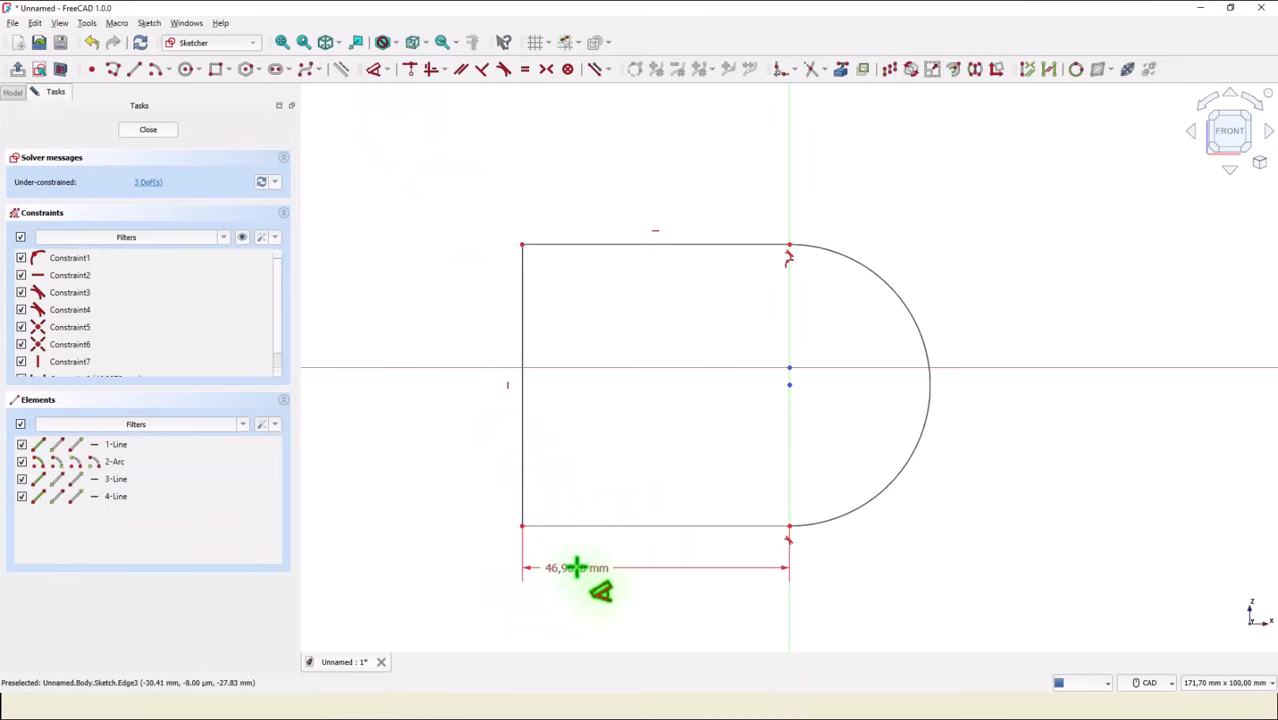
key("Escape")
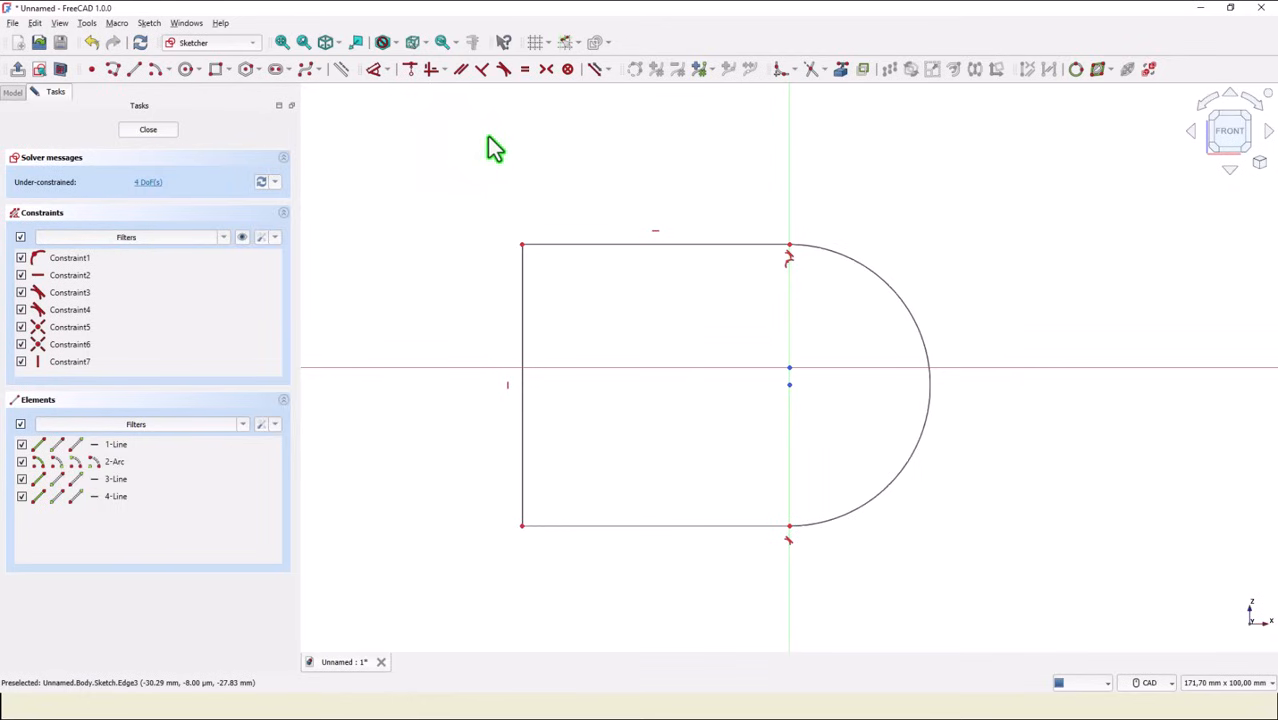
Step: Constrain the profile's lower line to horizontal and make the arc's centre coincident with the sketch origin
left_click(431, 68)
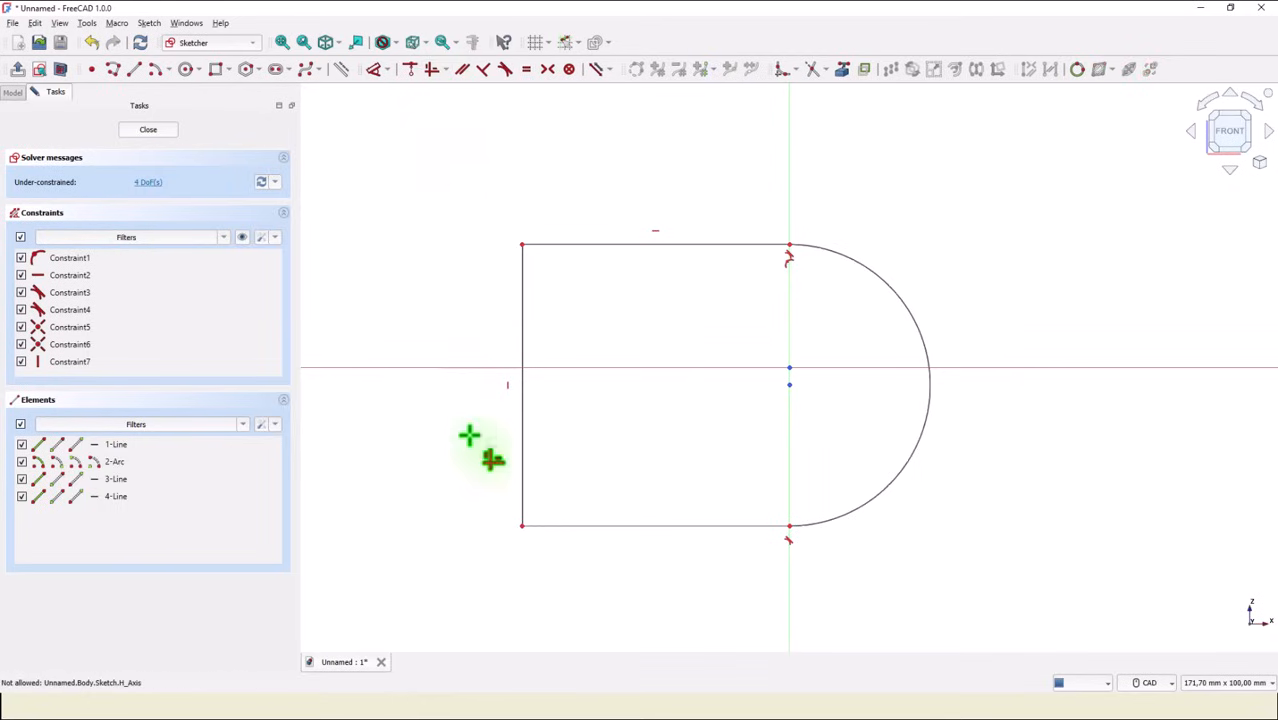
left_click(612, 528)
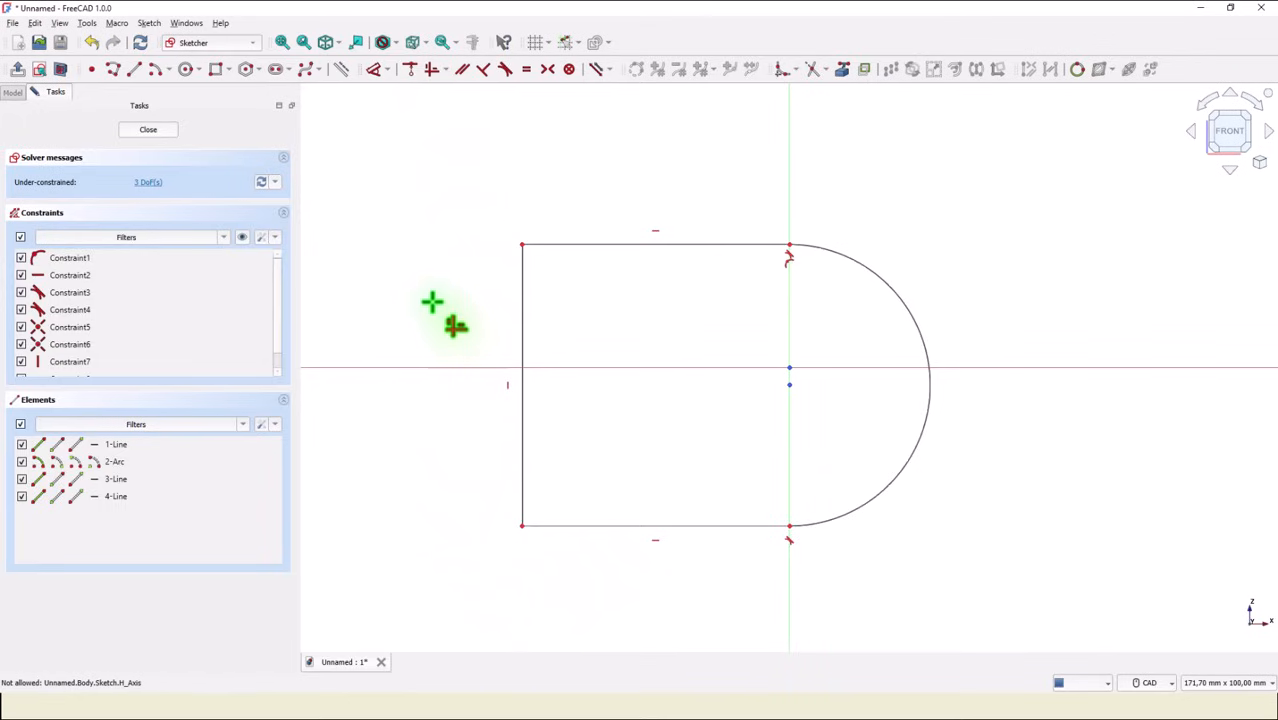
left_click(409, 69)
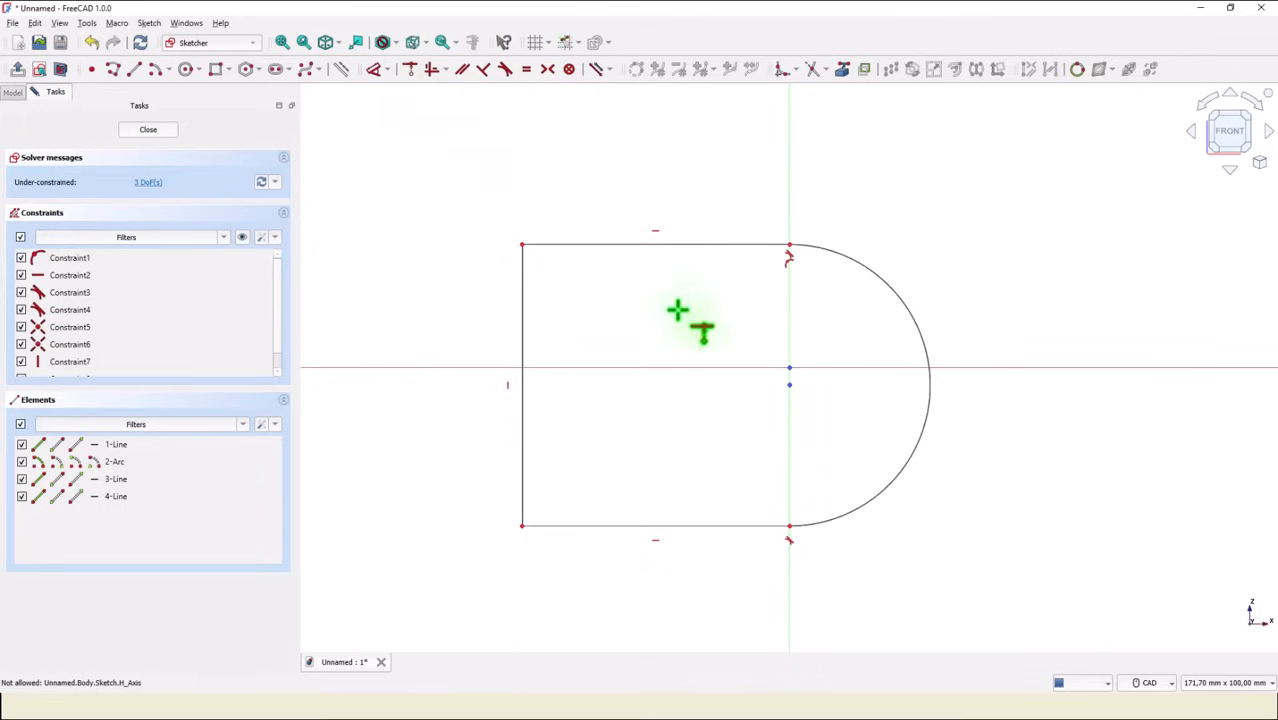
left_click(790, 371)
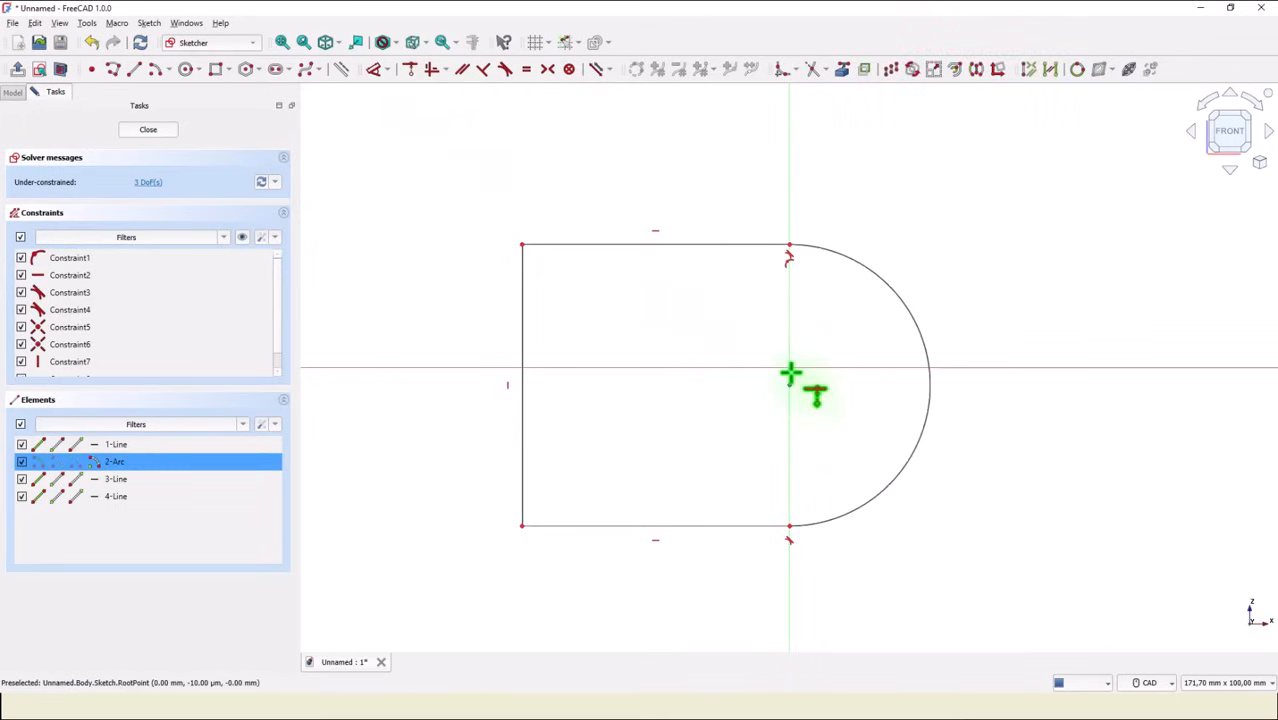
left_click(790, 372)
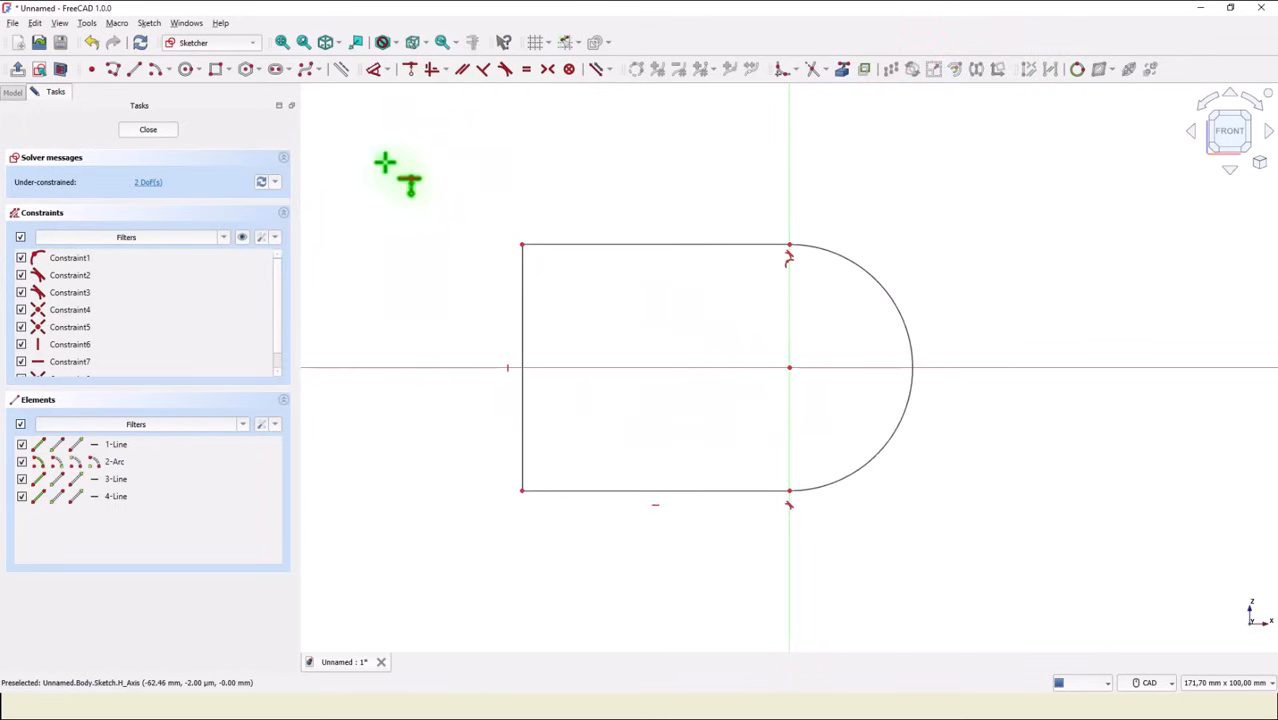
Step: Dimension the radius of the arc at the profile's right end as 30 mm
left_click(372, 72)
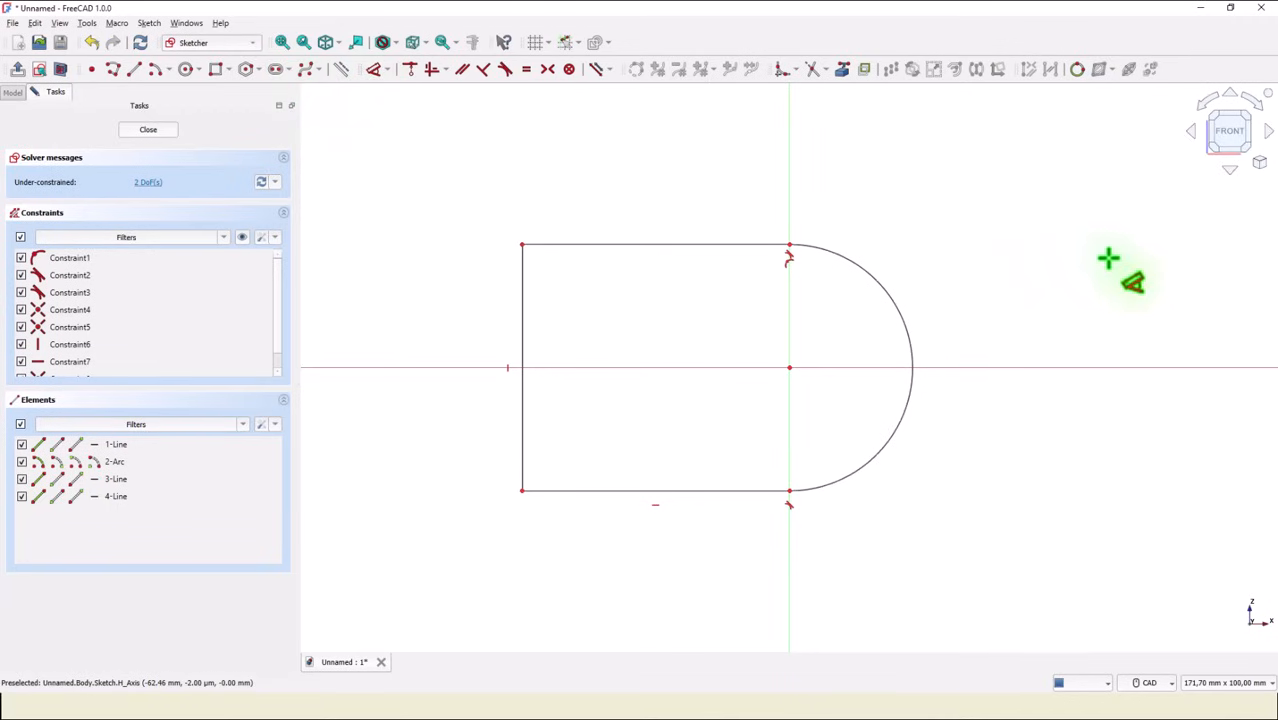
left_click(903, 323)
left_click(1021, 252)
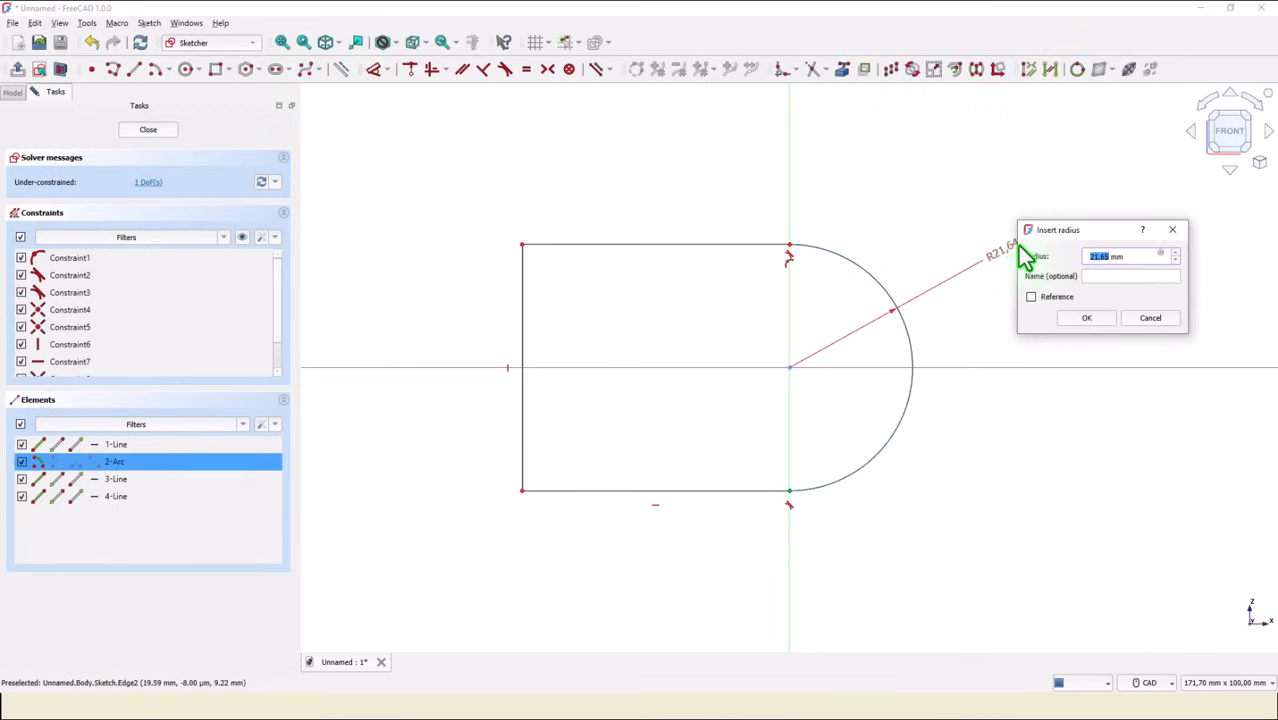
type("30")
key("Return")
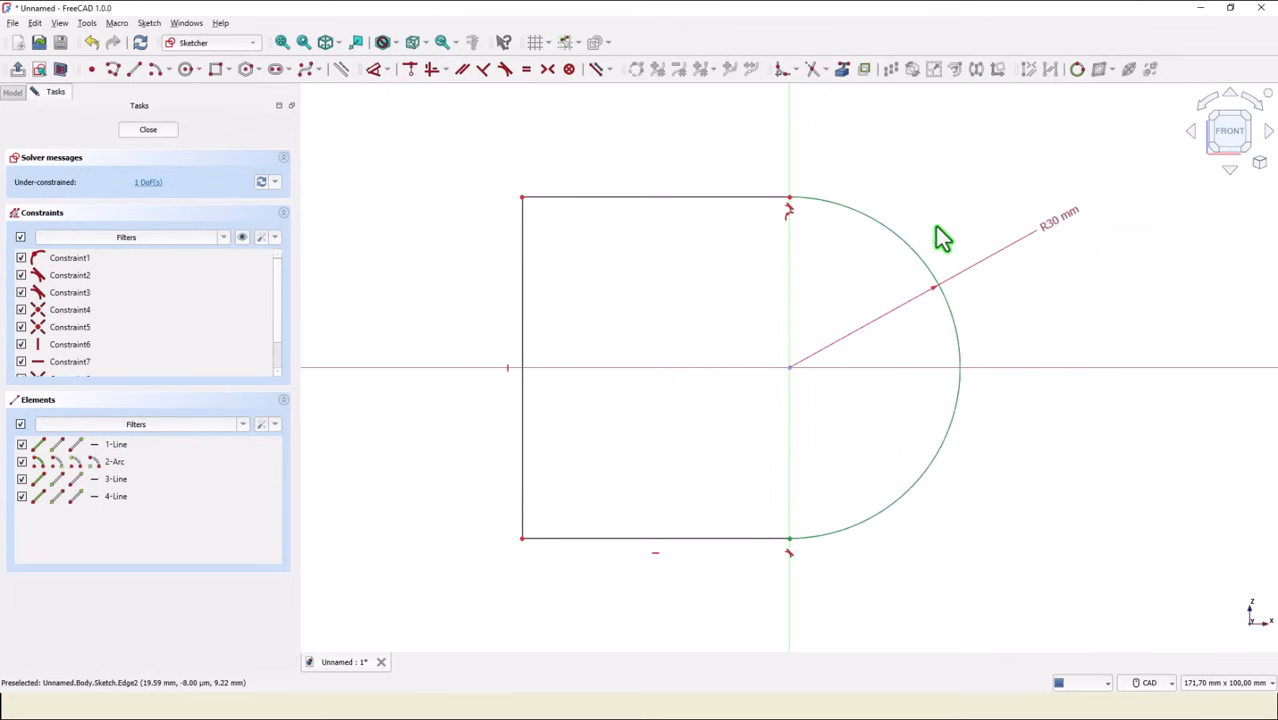
Step: Dimension the length of the profile's upper horizontal line as 100 mm
left_click(659, 200)
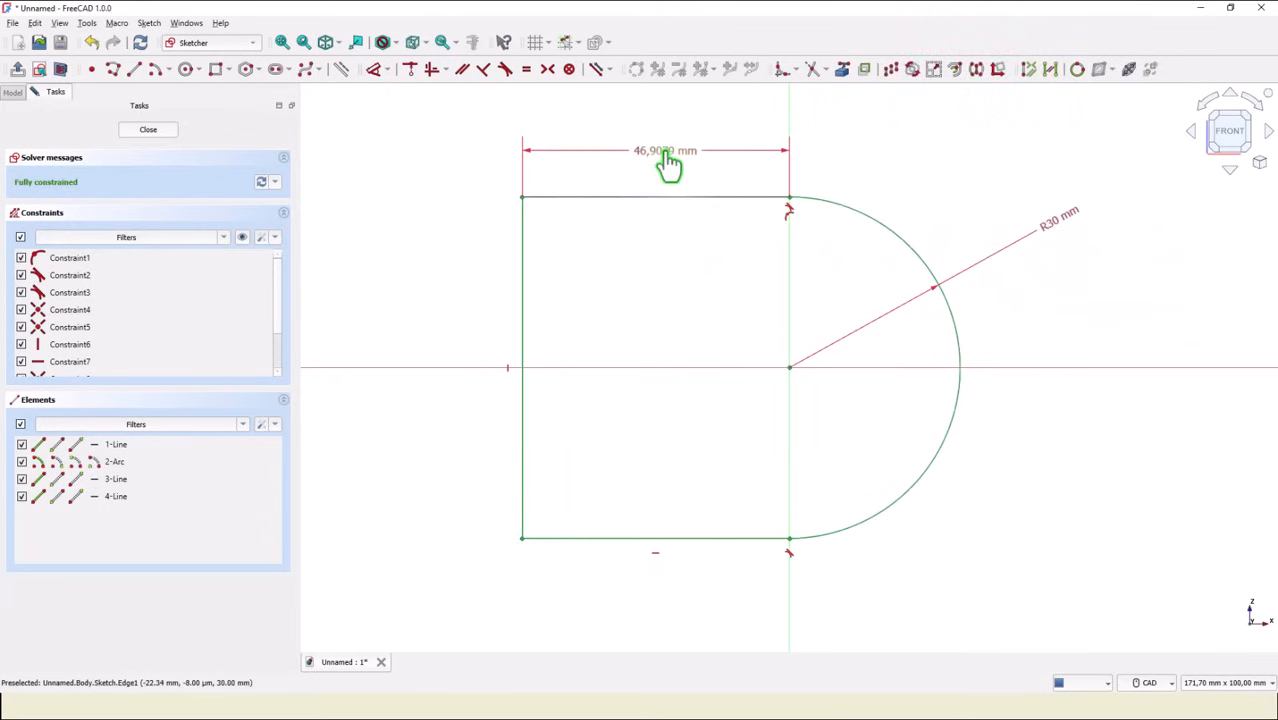
left_click(668, 165)
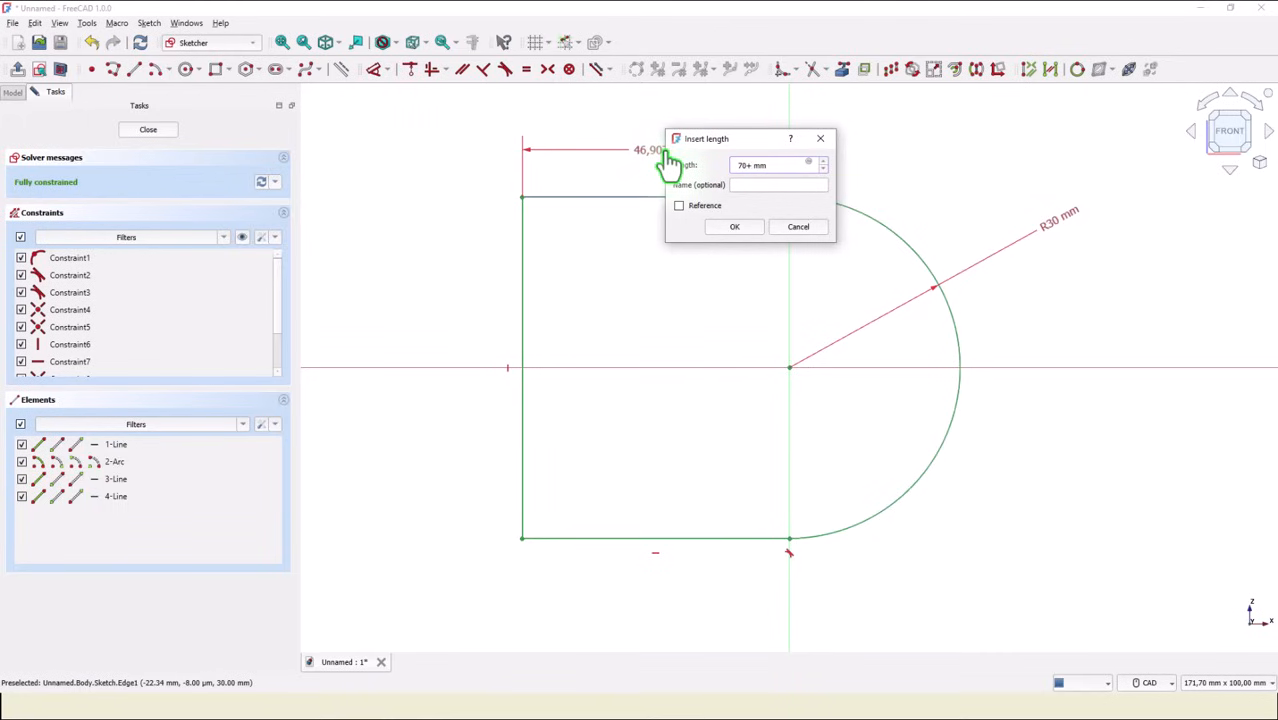
key("Return")
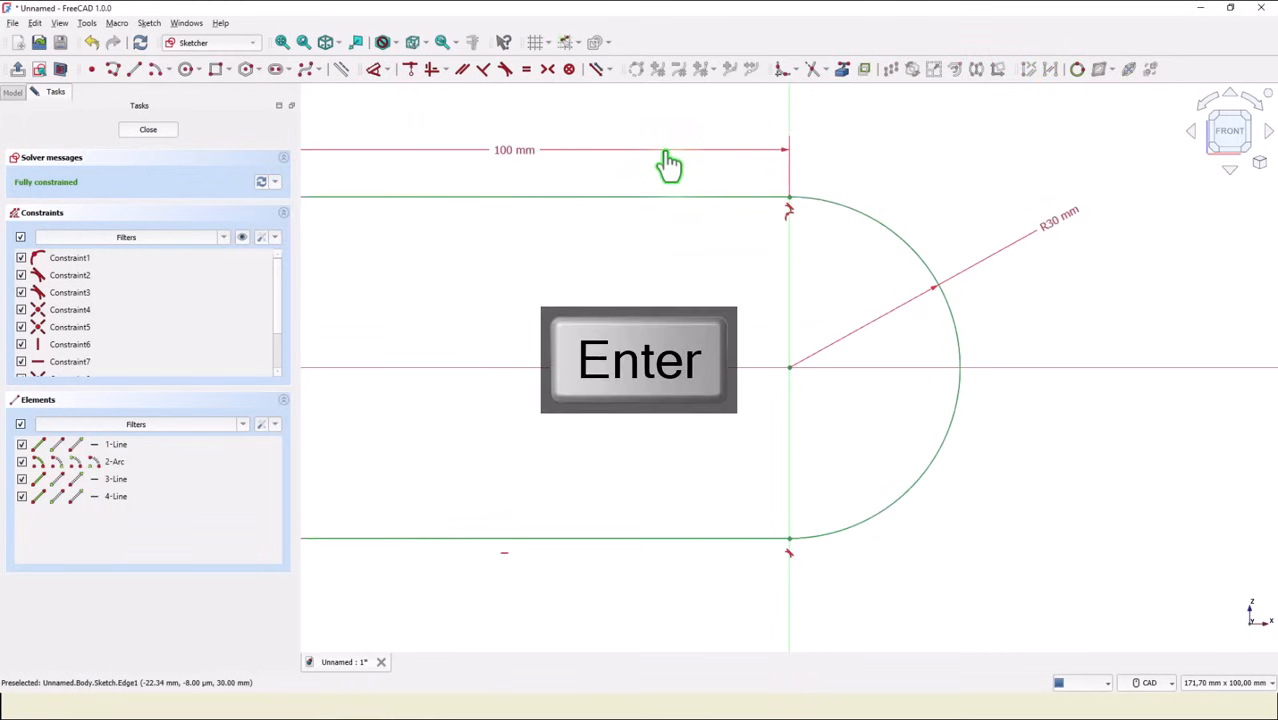
Step: Fillet the upper-left and lower-left corners of the profile, keeping the original corner points preserved
scroll(630, 247, "down", 1)
middle_click_drag(542, 308, 750, 289)
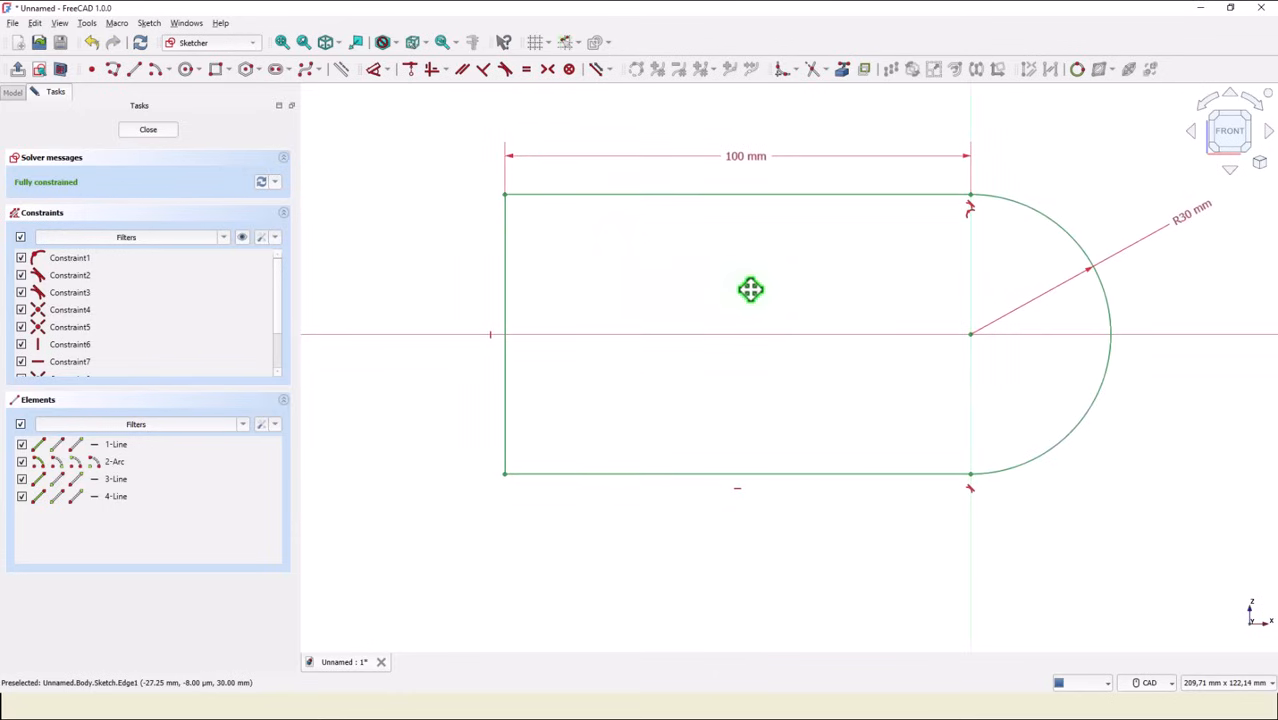
left_click(783, 68)
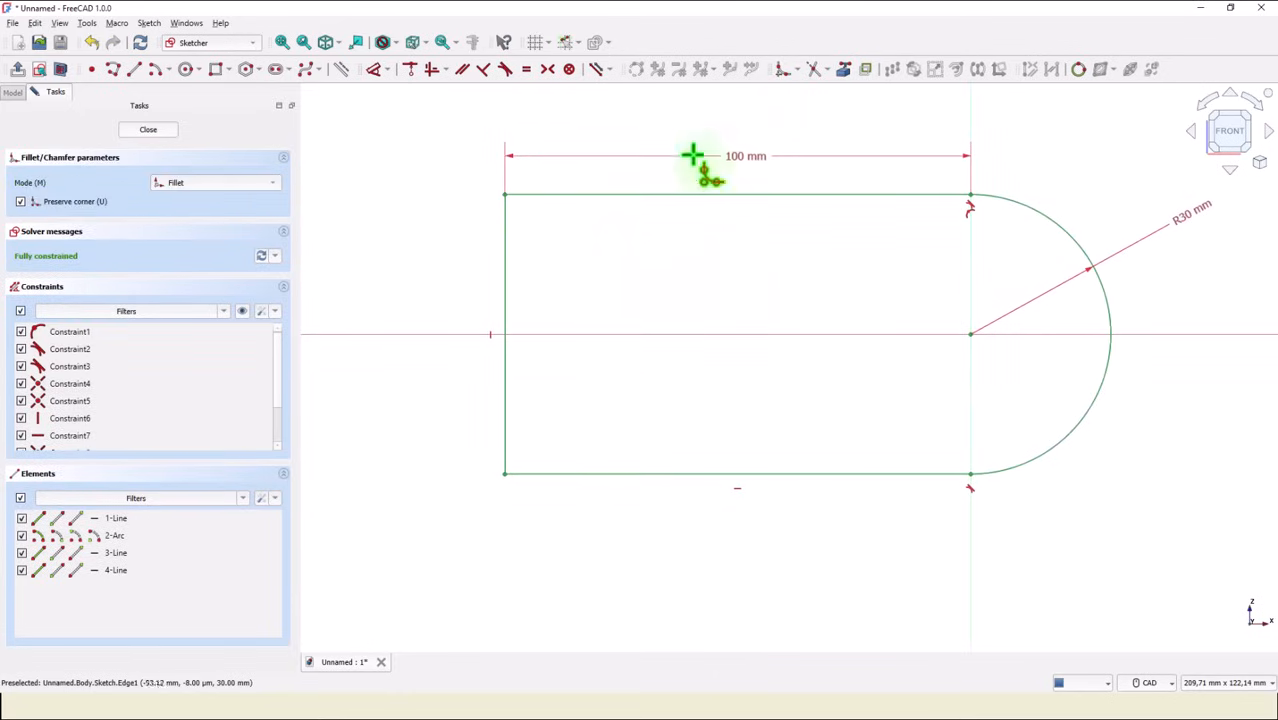
left_click(516, 194)
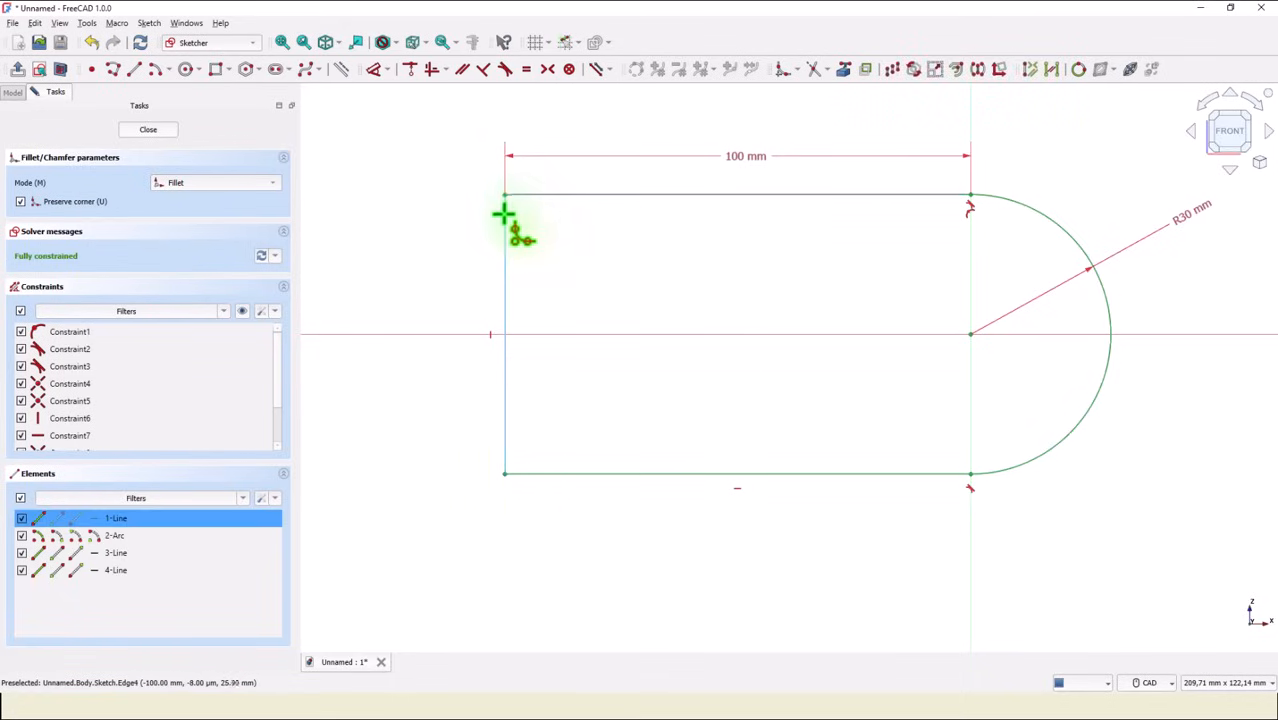
left_click(505, 214)
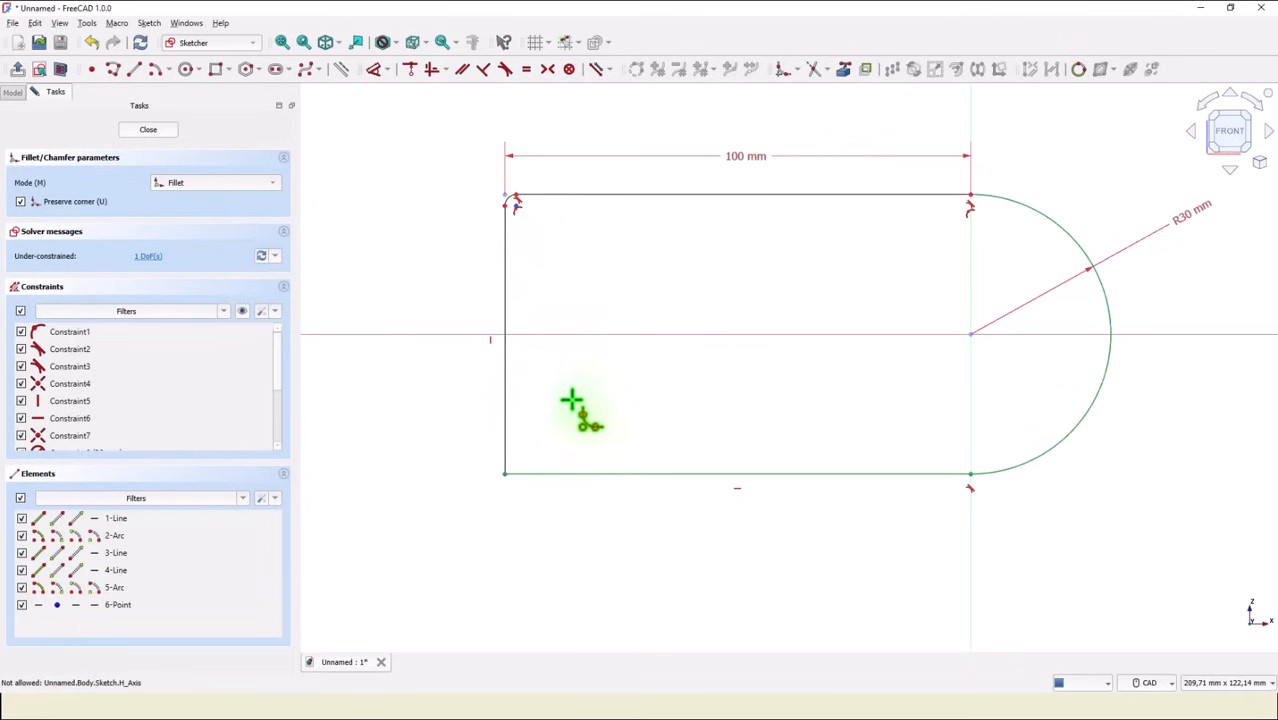
left_click(575, 474)
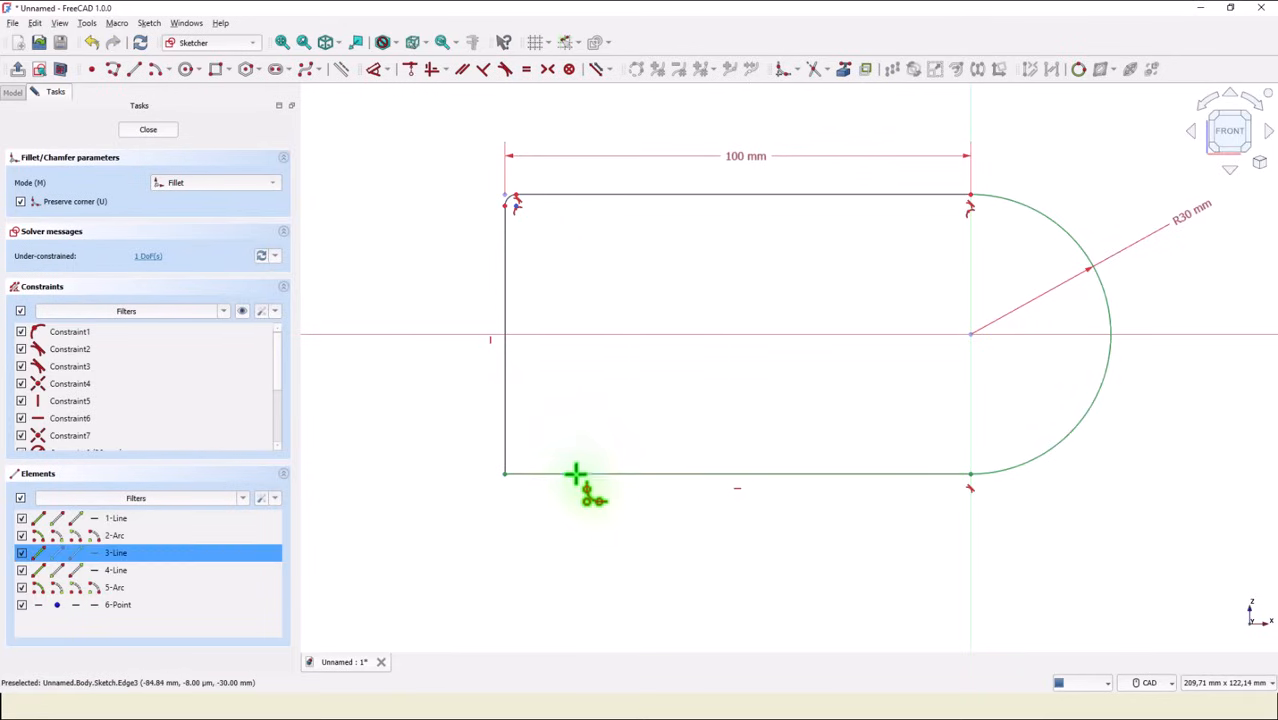
left_click(507, 396)
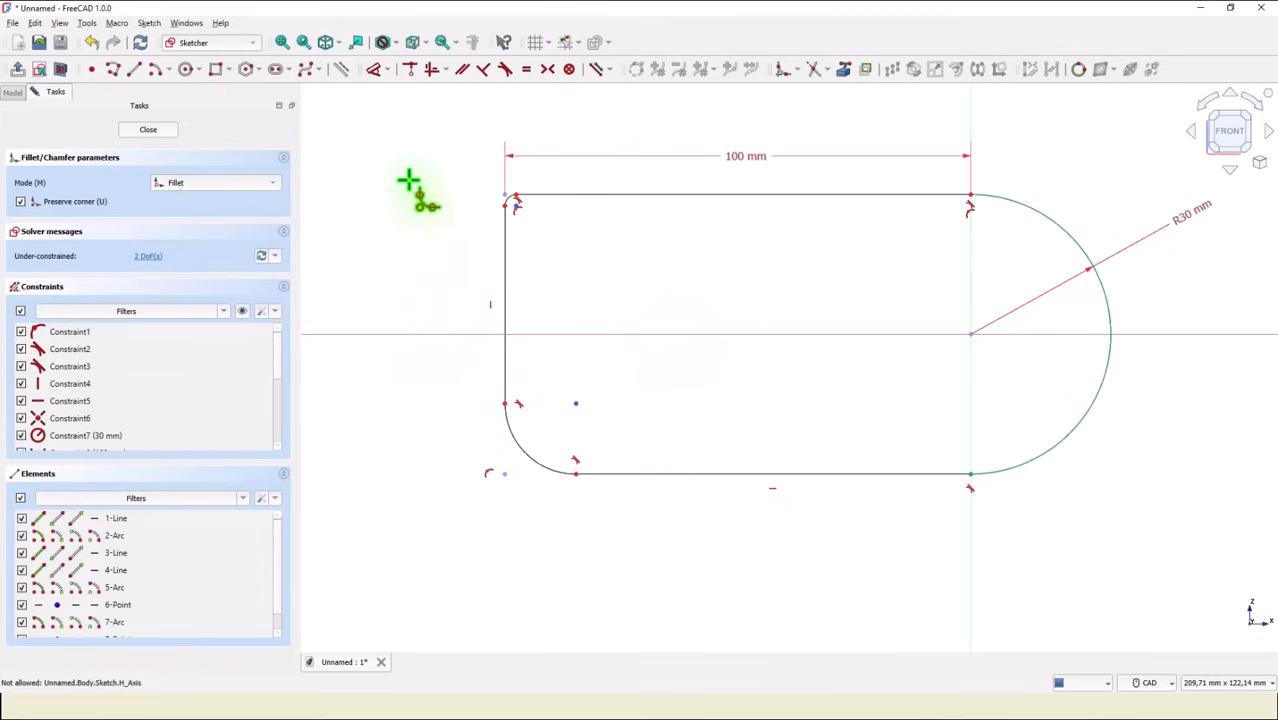
Step: Apply an equal constraint between the upper-left and lower-left fillet arcs
left_click(527, 70)
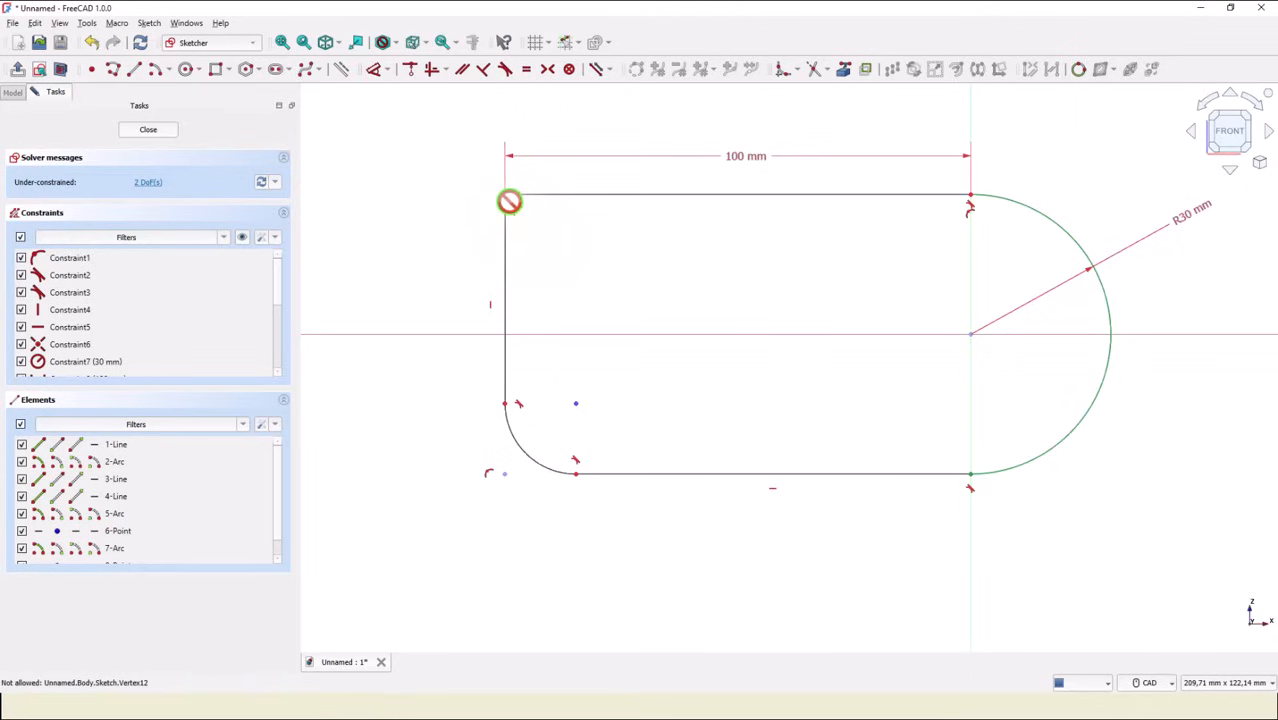
scroll(509, 202, "up", 5)
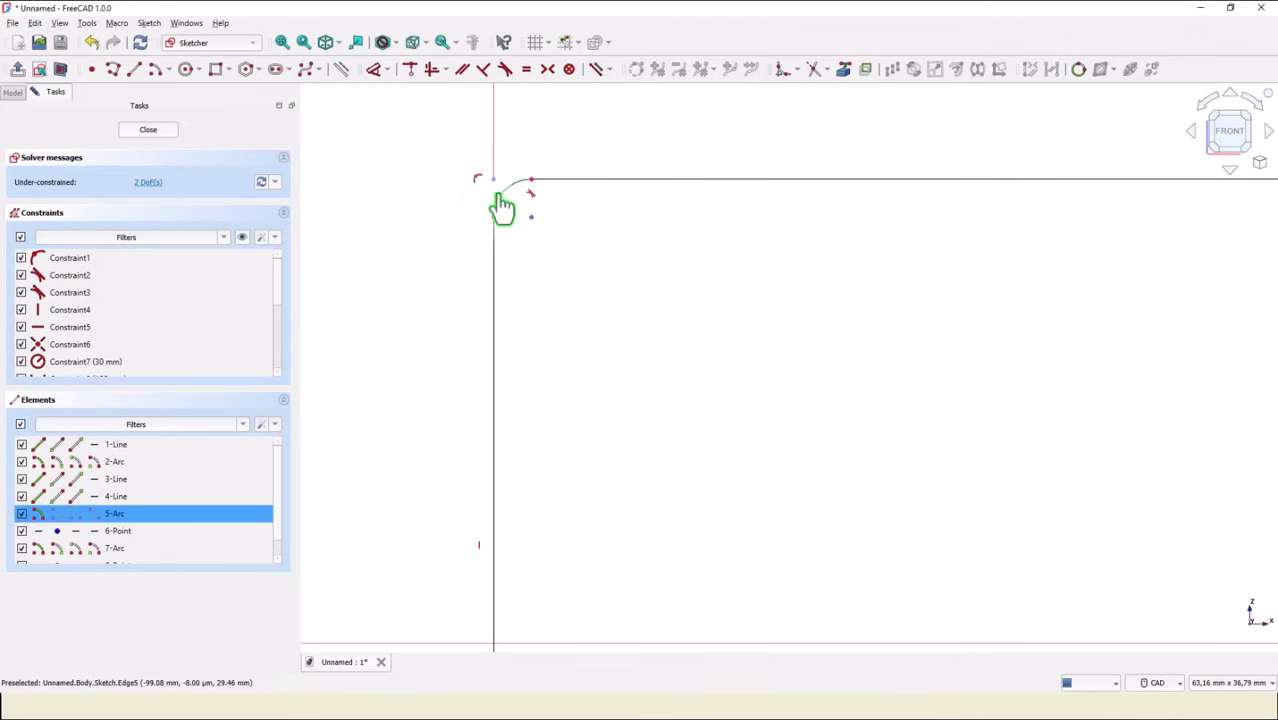
scroll(448, 245, "down", 5)
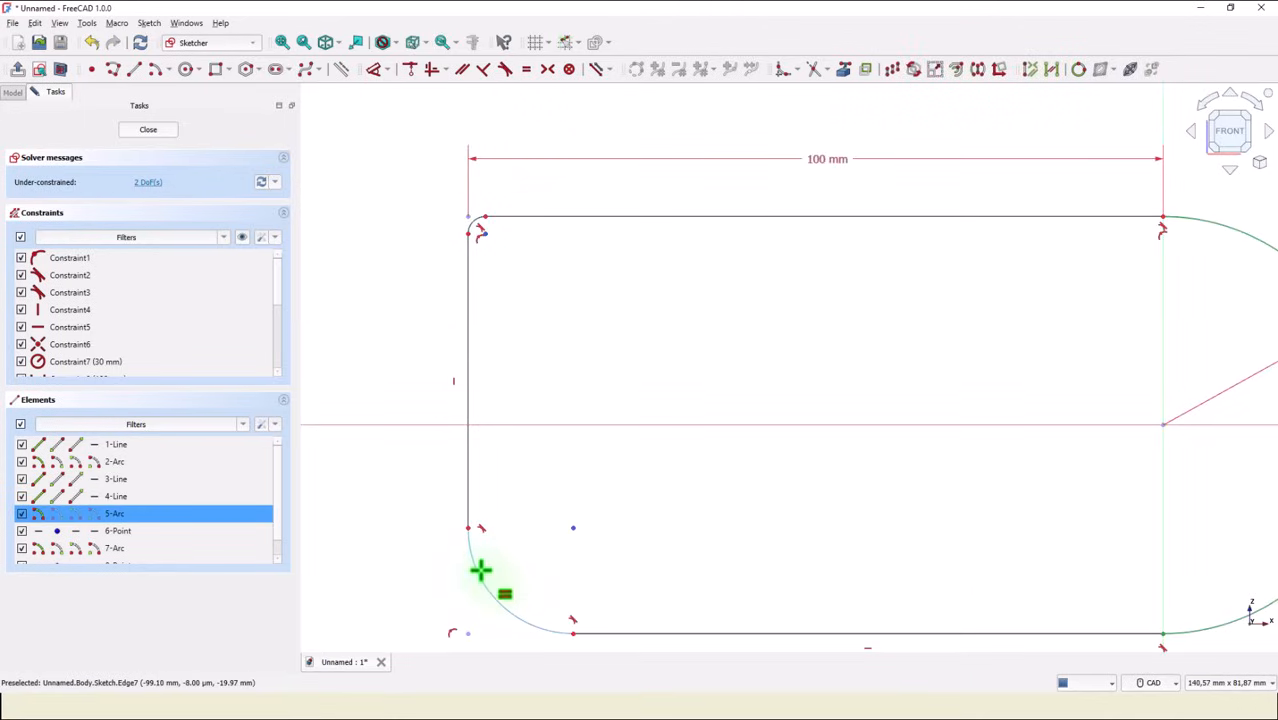
left_click(480, 570)
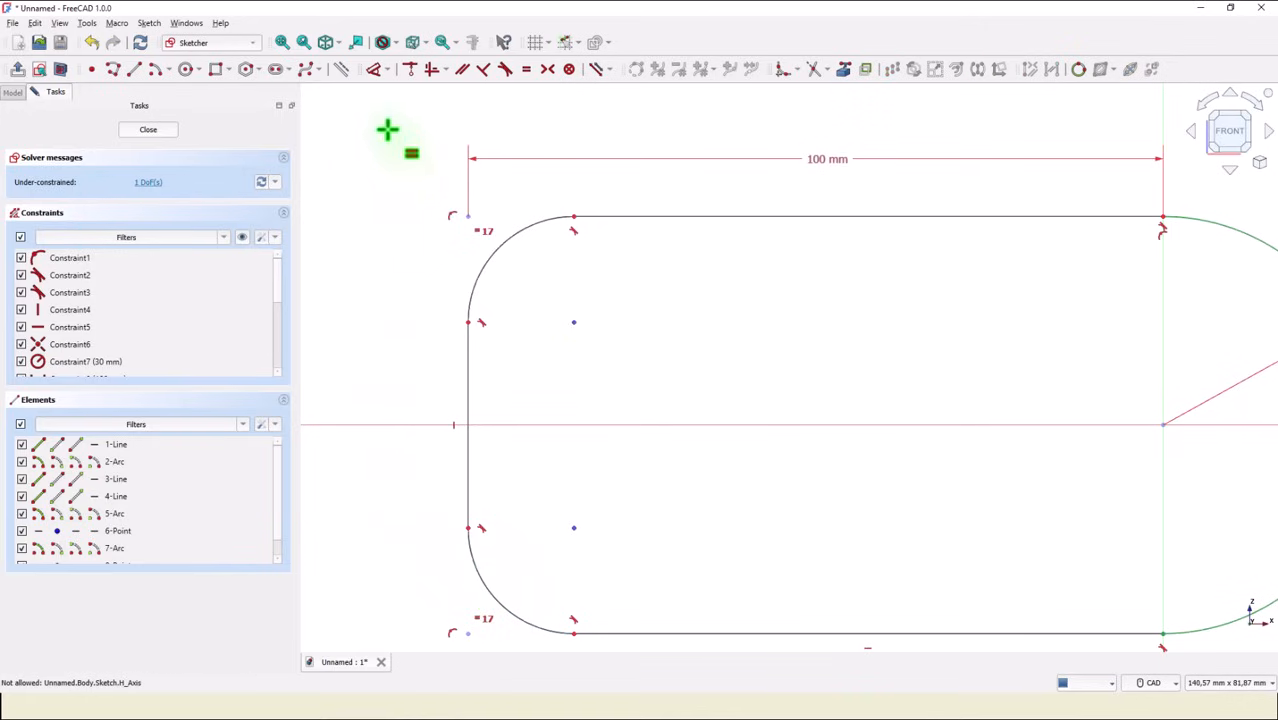
Step: Dimension the upper-left fillet arc's radius as 5 mm and close the base profile sketch
left_click(378, 72)
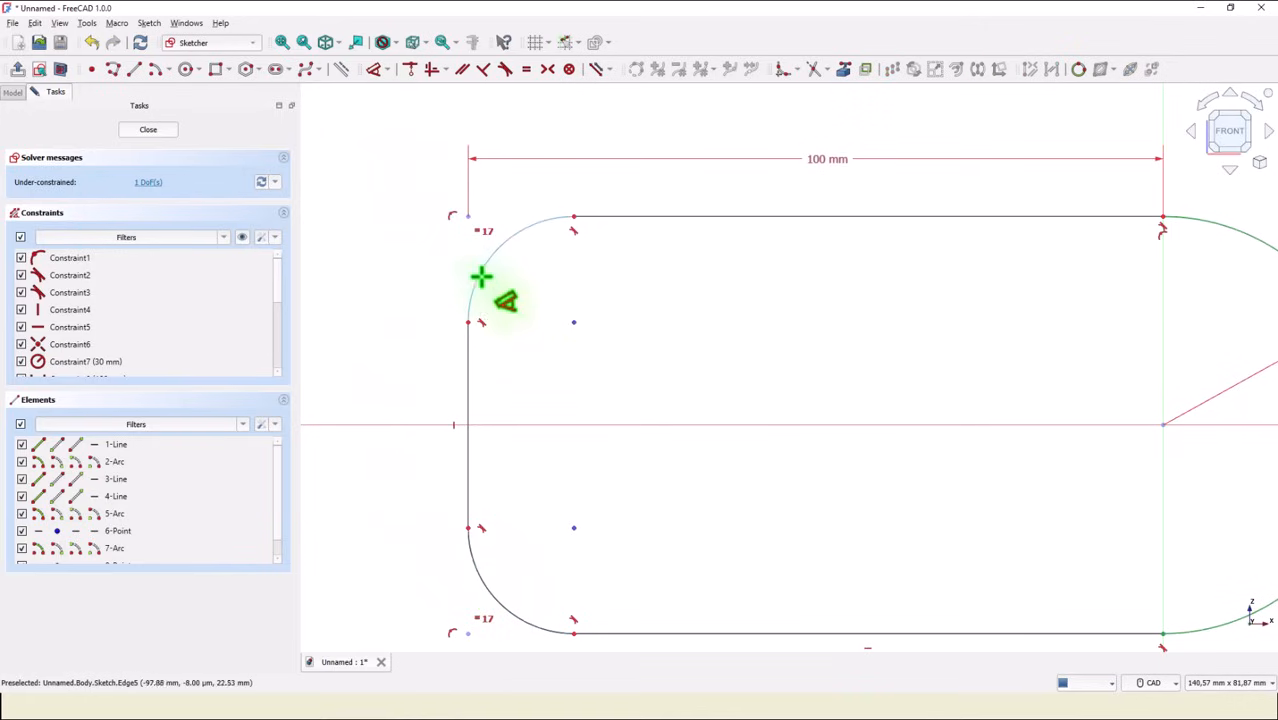
left_click(479, 277)
left_click(424, 252)
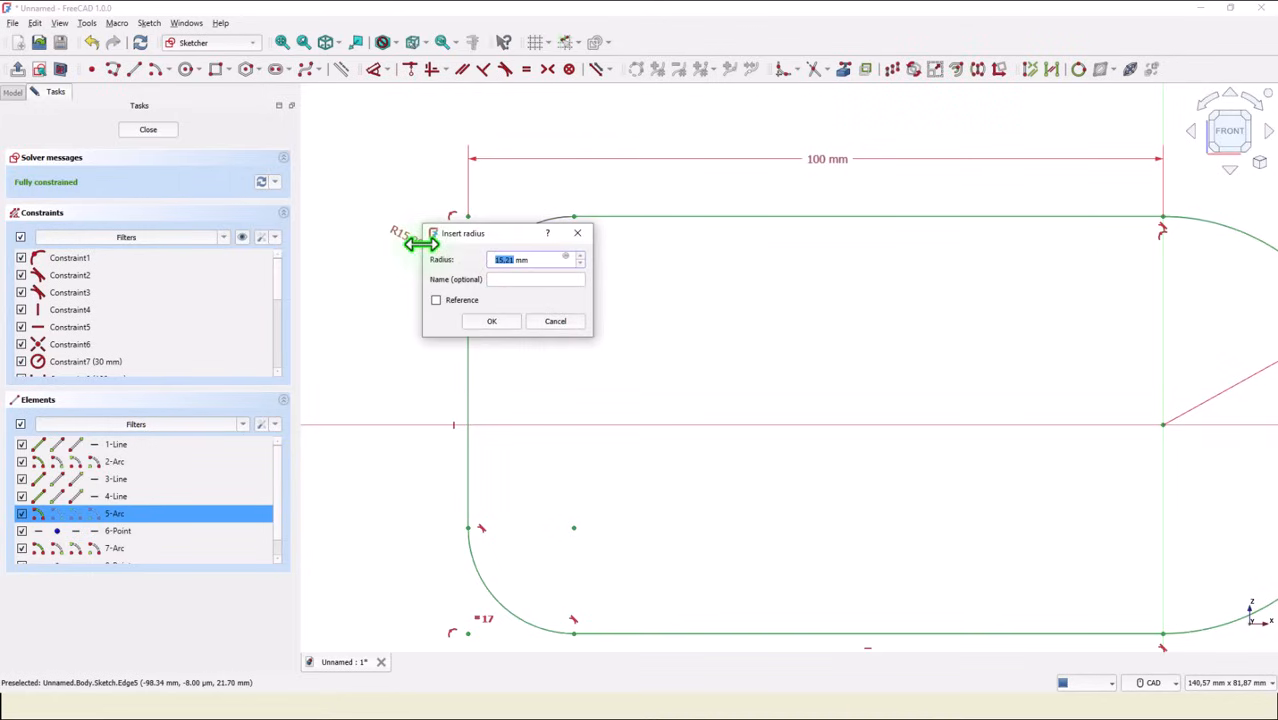
type("5")
key("Return")
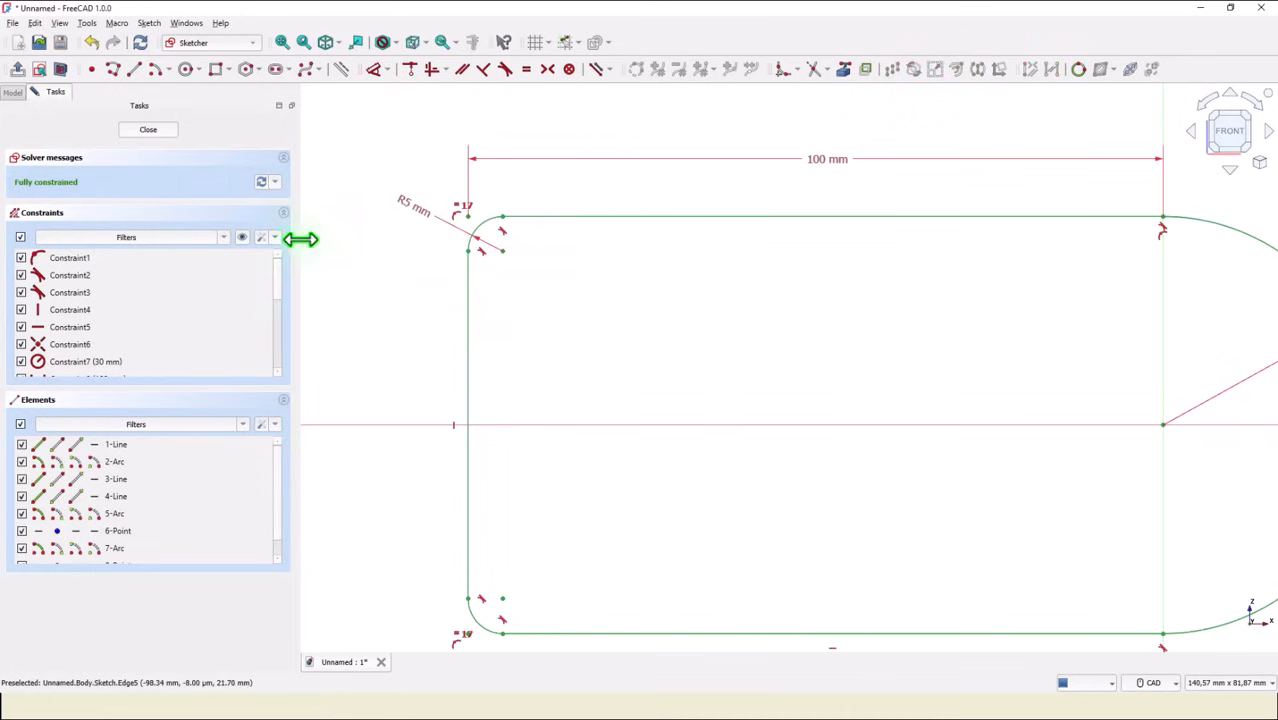
left_click(152, 131)
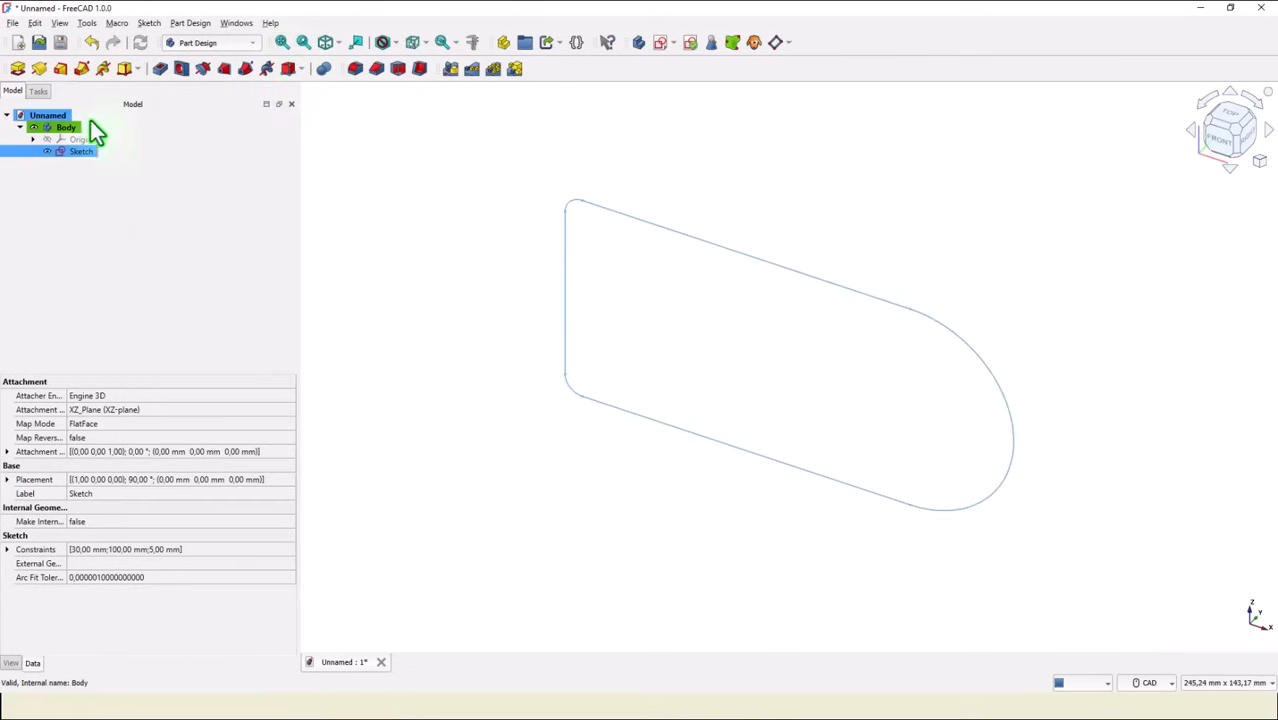
Step: Pad the base profile sketch to a length of 60 mm, symmetric to its plane
left_click(17, 69)
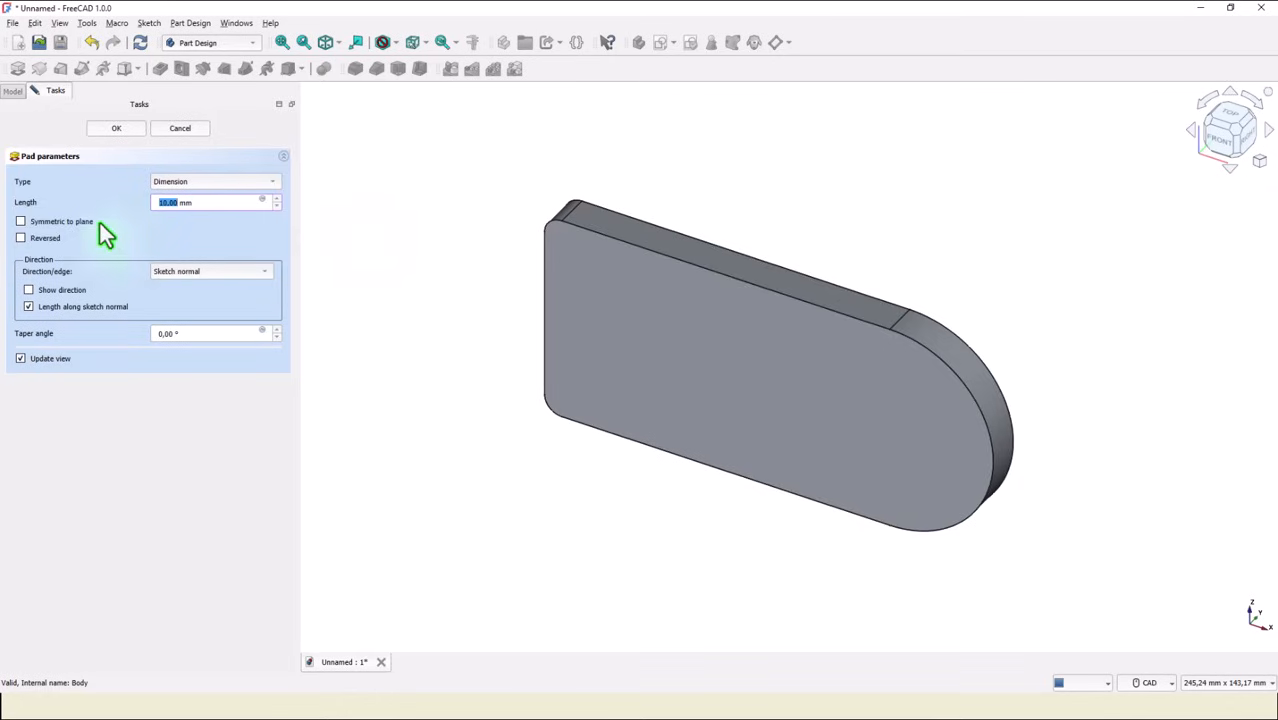
left_click(61, 222)
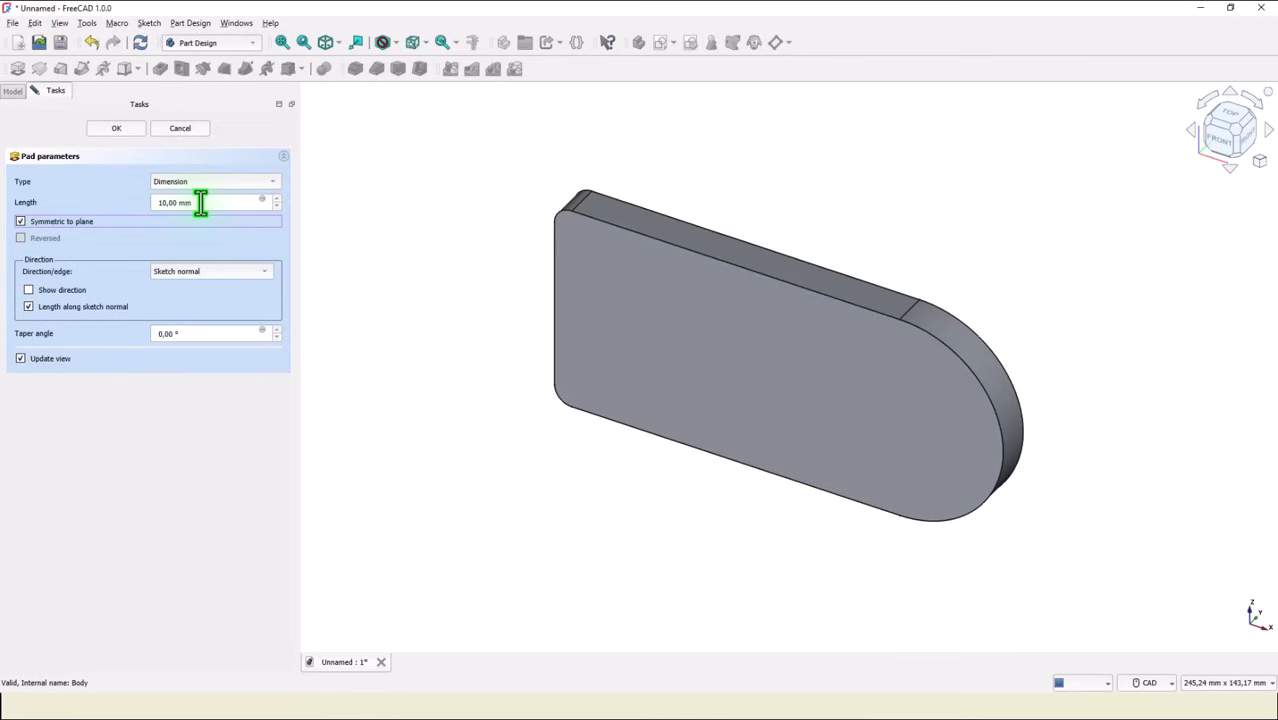
left_click_drag(202, 203, 148, 203)
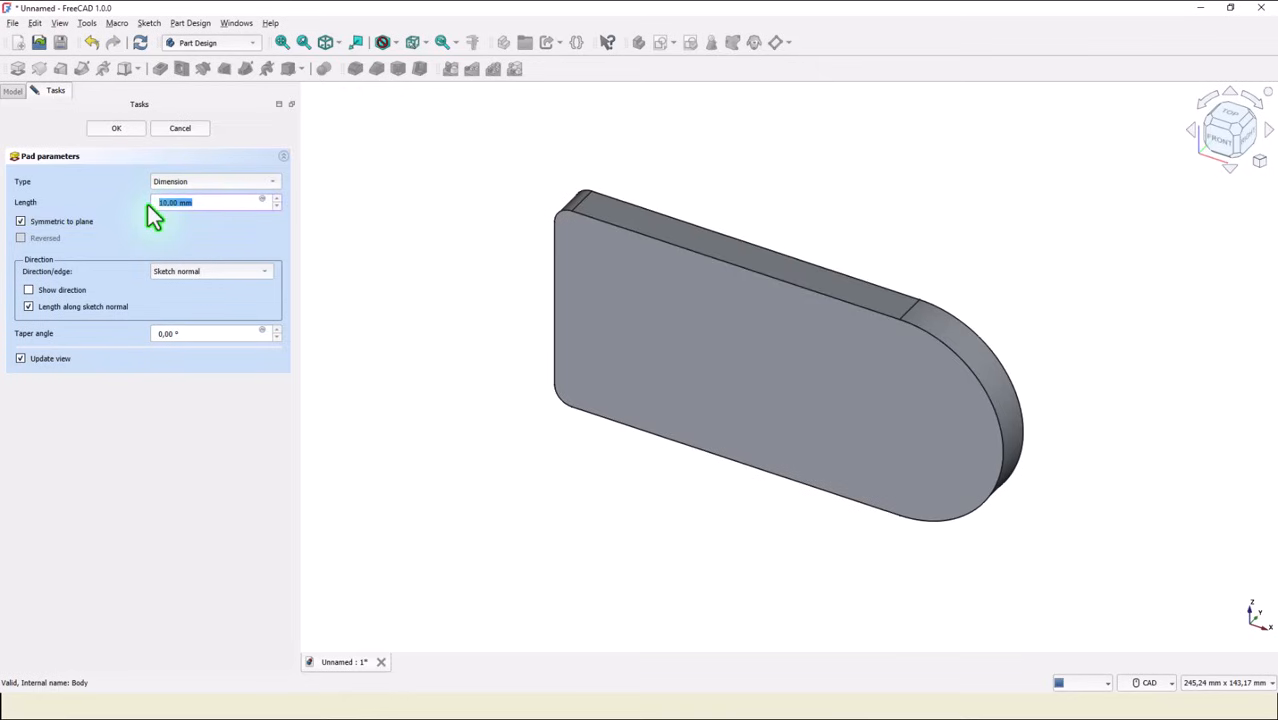
type("60")
left_click(115, 130)
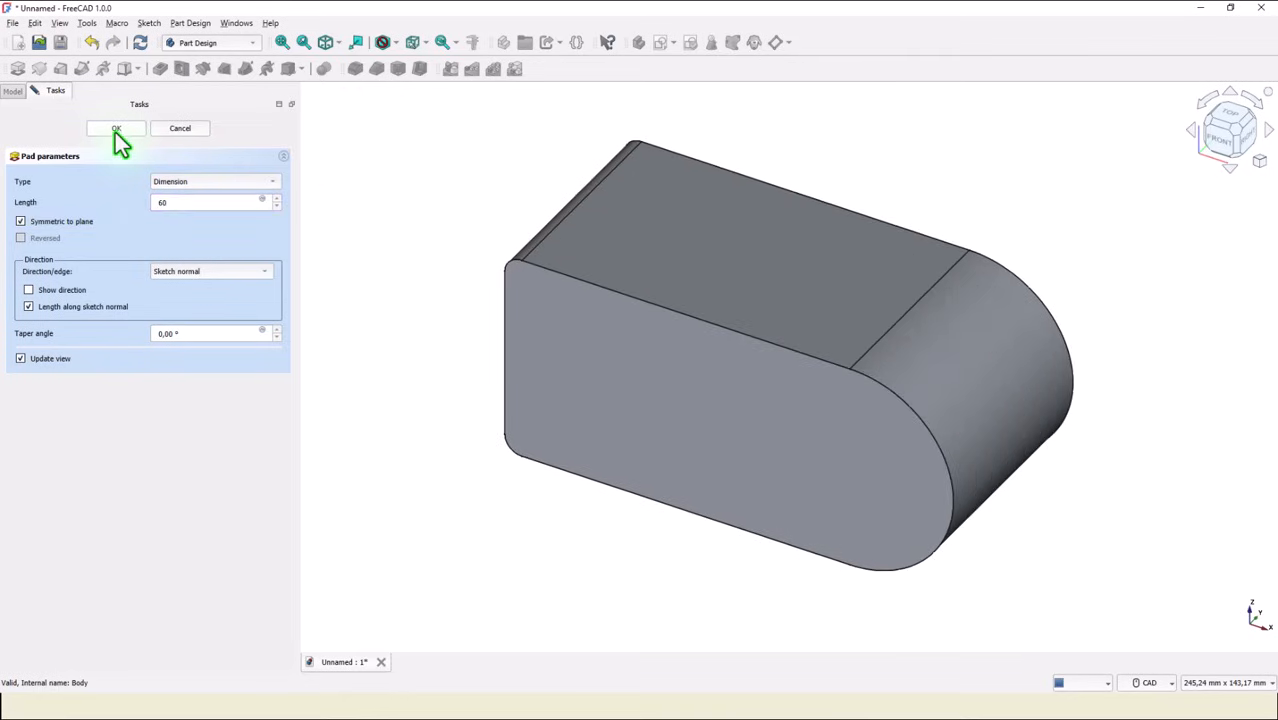
Step: Start a sketch on the pad's front face and draw a 30 mm diameter circle centred on the origin
left_click(328, 45)
left_click(282, 45)
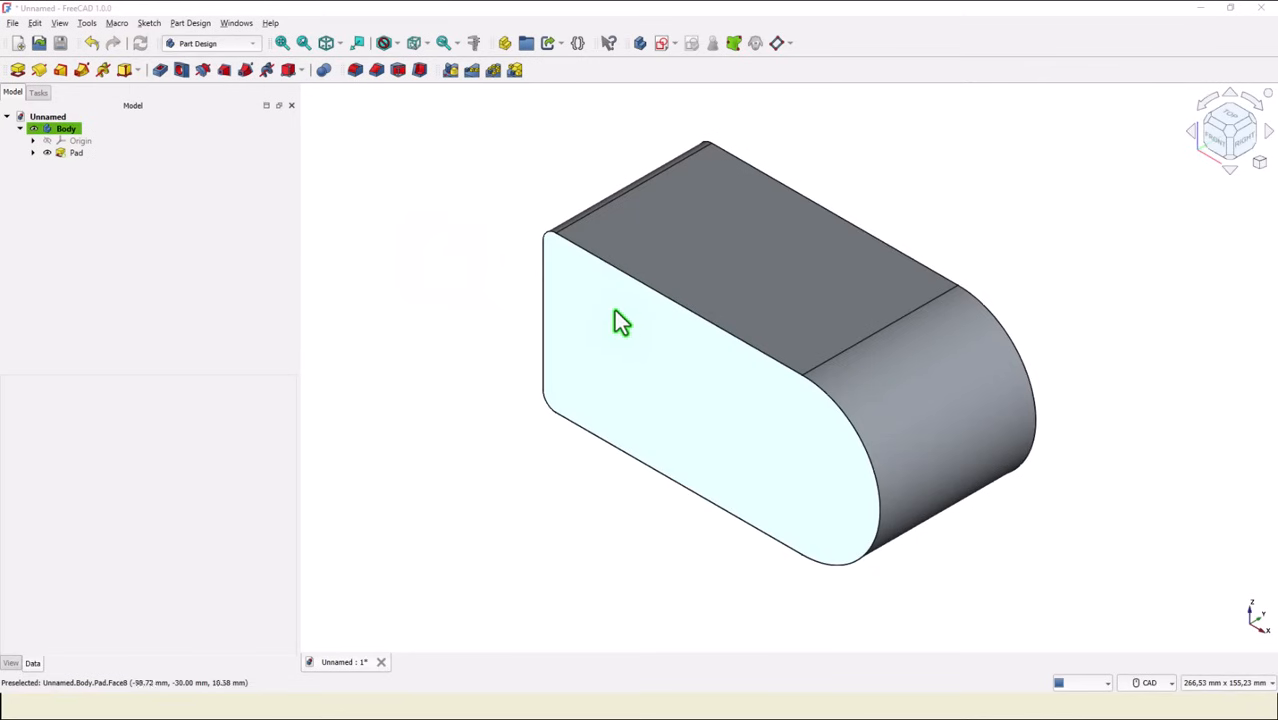
left_click(622, 328)
left_click(662, 42)
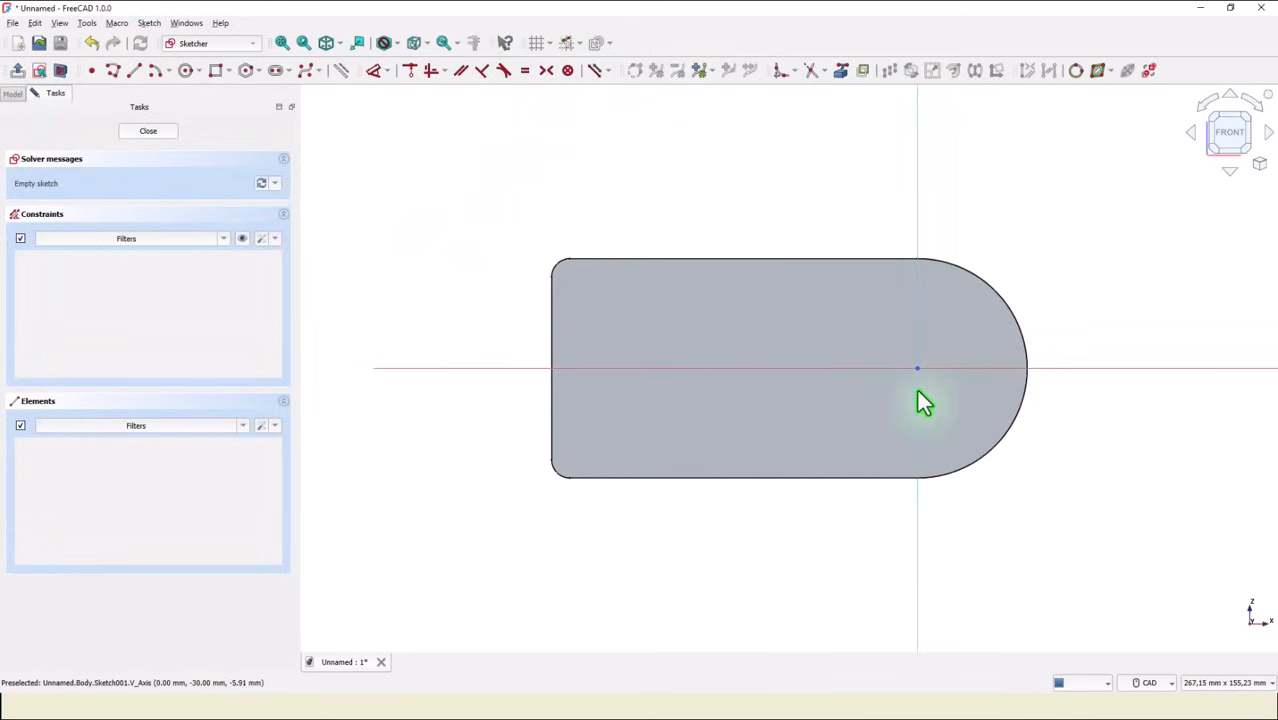
left_click(187, 71)
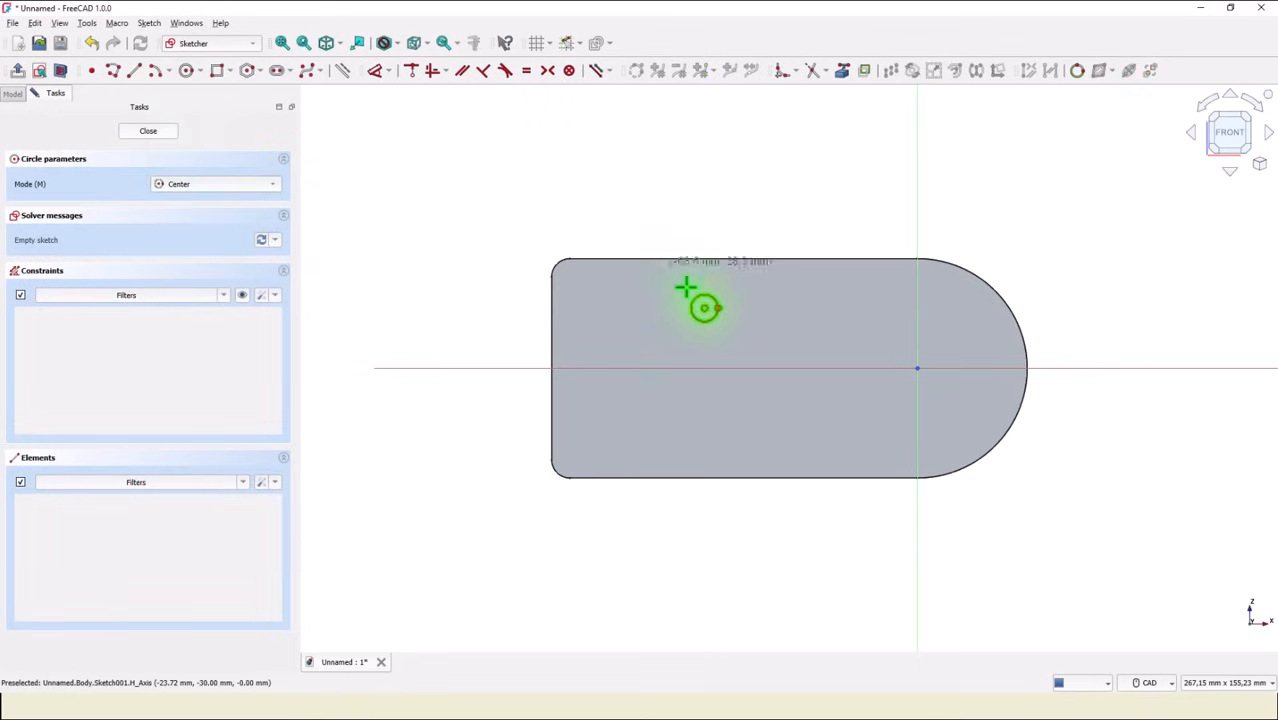
left_click(916, 369)
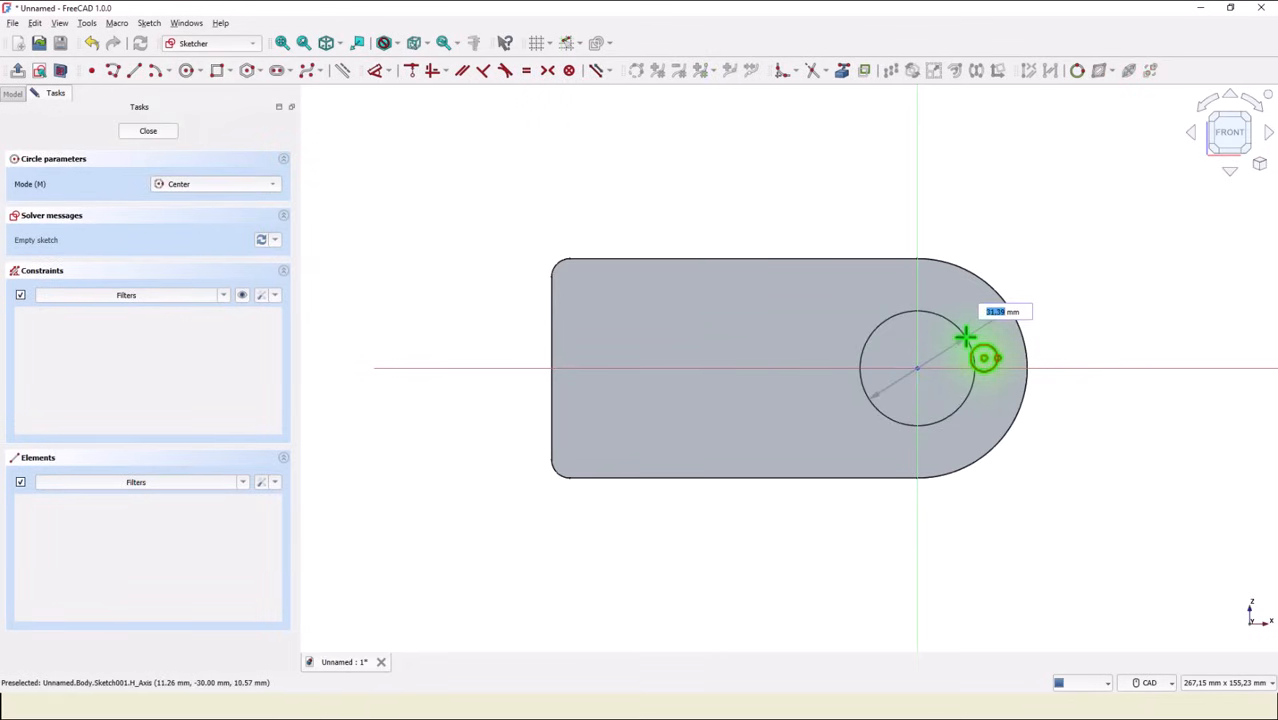
key("Return")
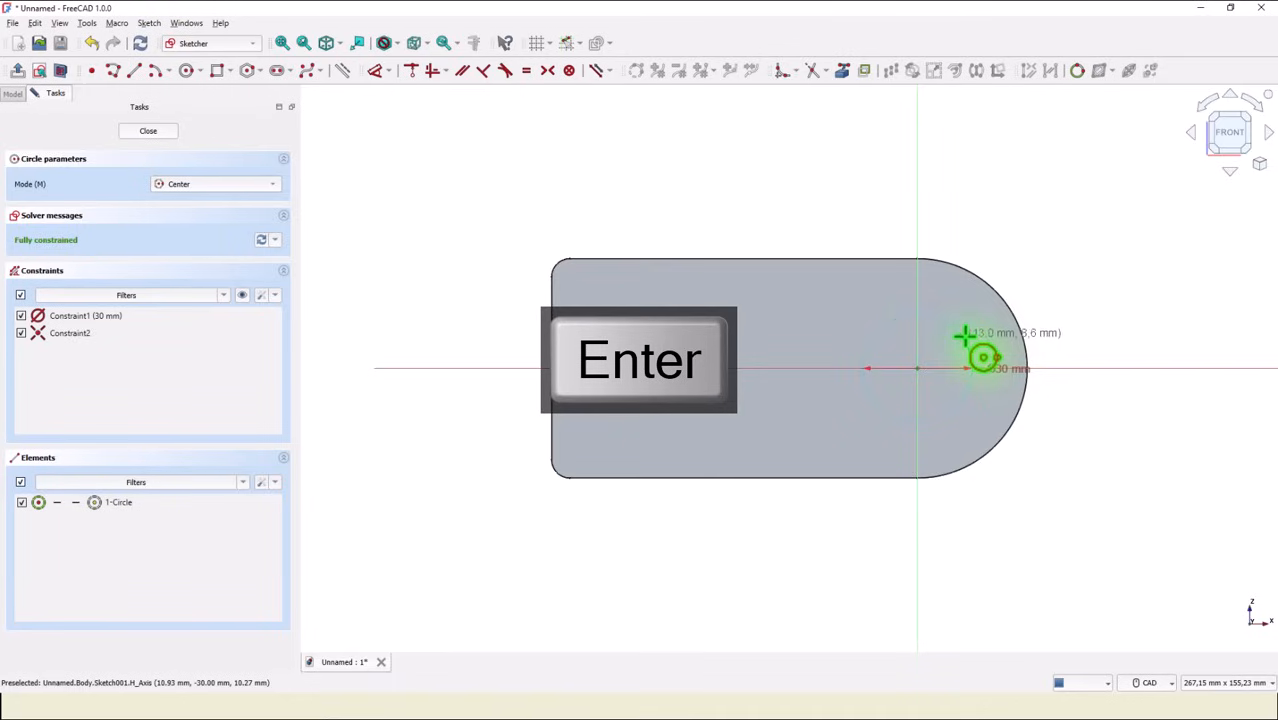
Step: Draw a 6 mm diameter circle centred on the horizontal axis, left of the 30 mm circle
left_click(775, 368)
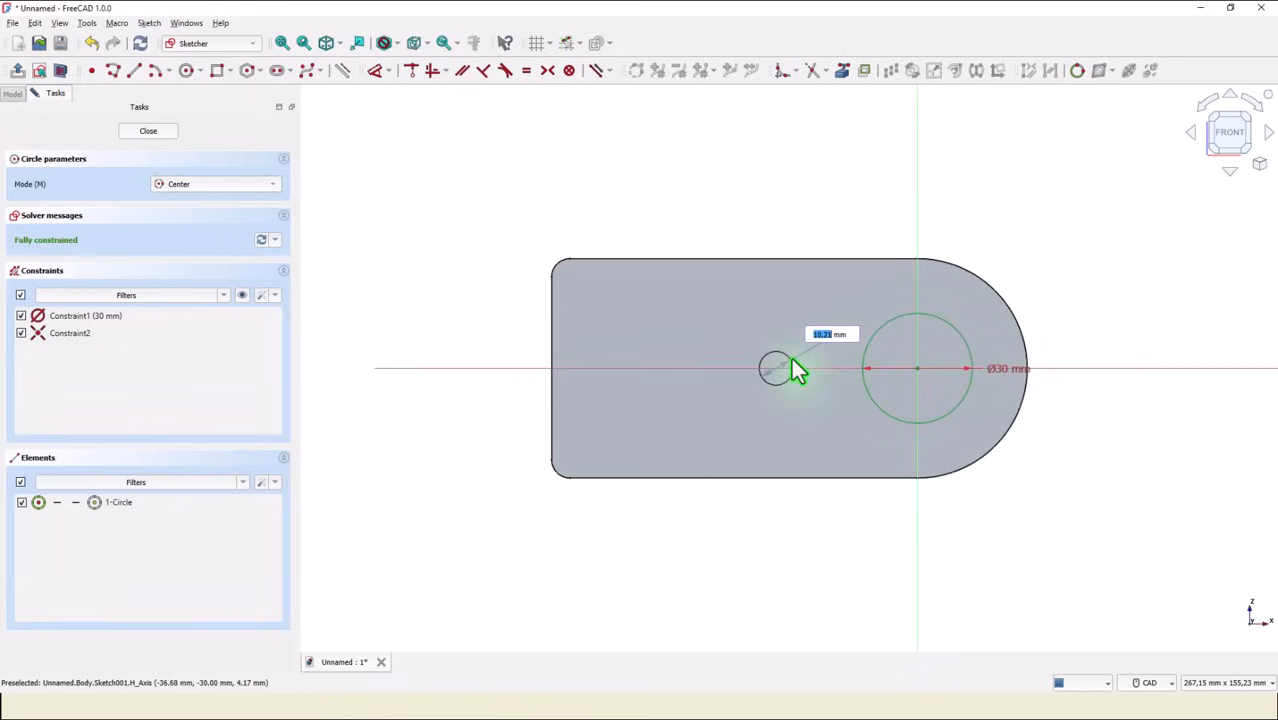
scroll(799, 371, "up", 4)
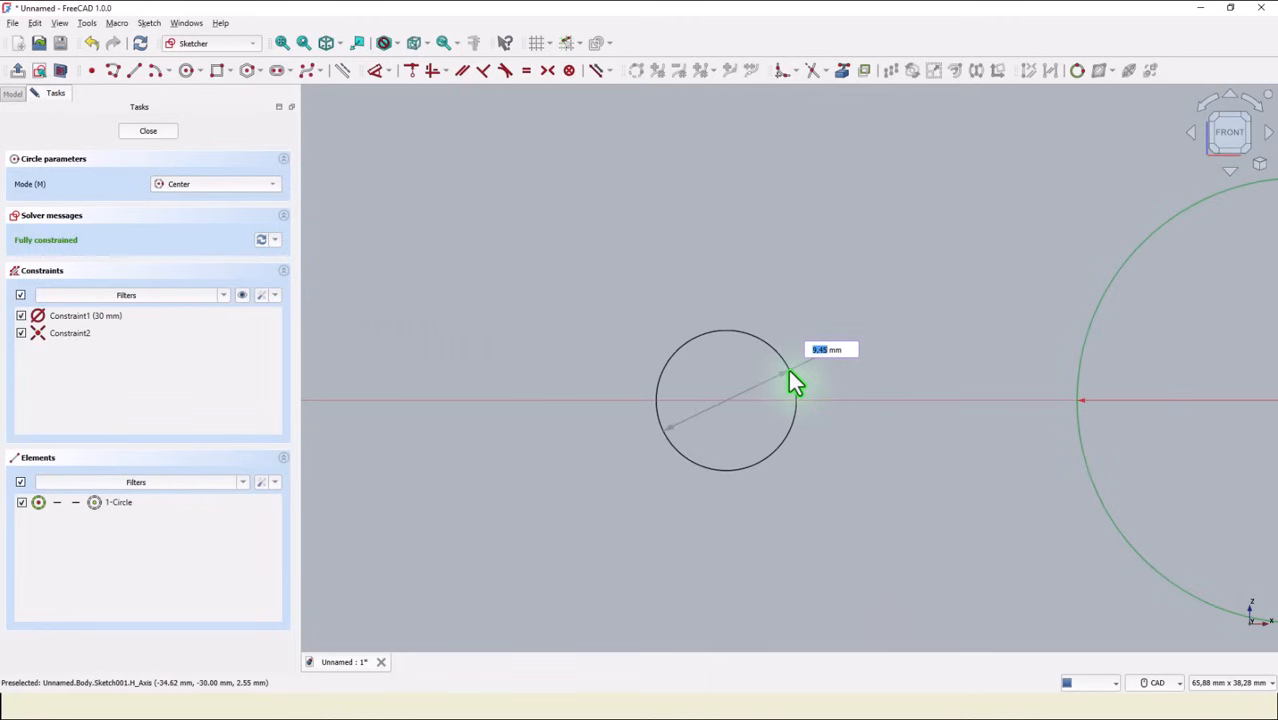
type("6")
key("Return")
Step: Dimension the horizontal distance between the centres of the two circles as 30 mm and close the sketch
scroll(821, 376, "down", 3)
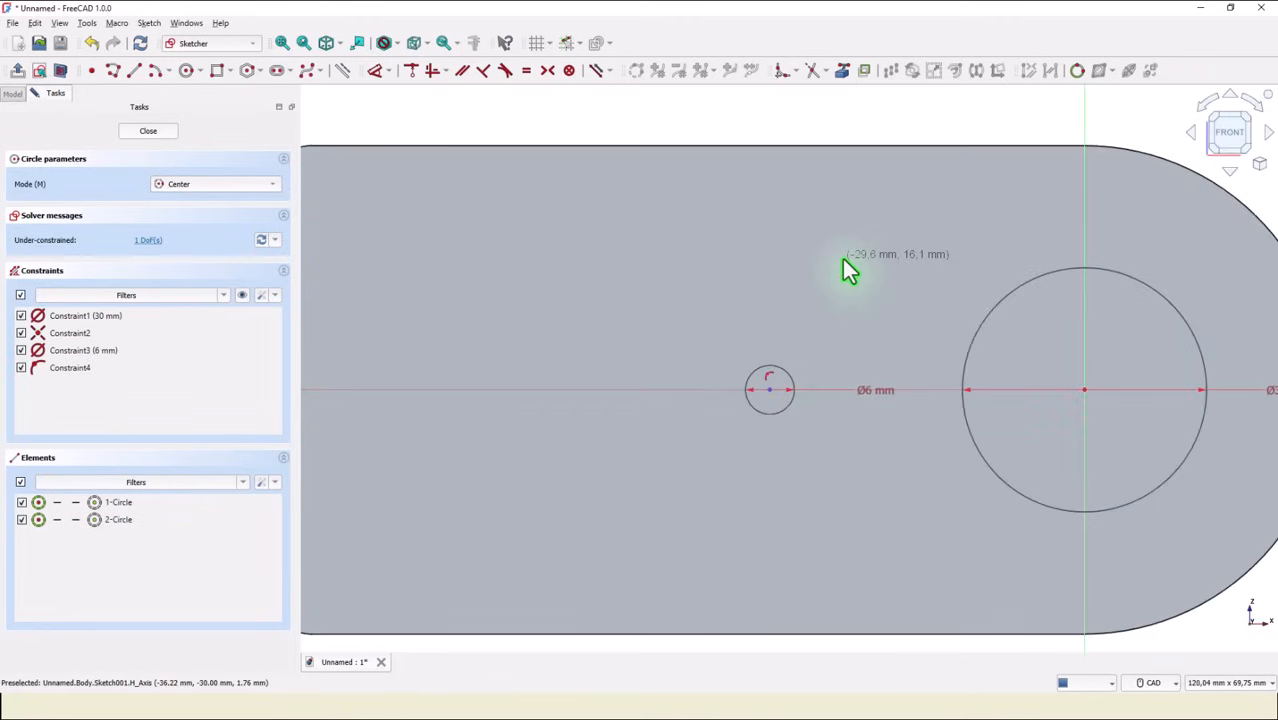
left_click(375, 70)
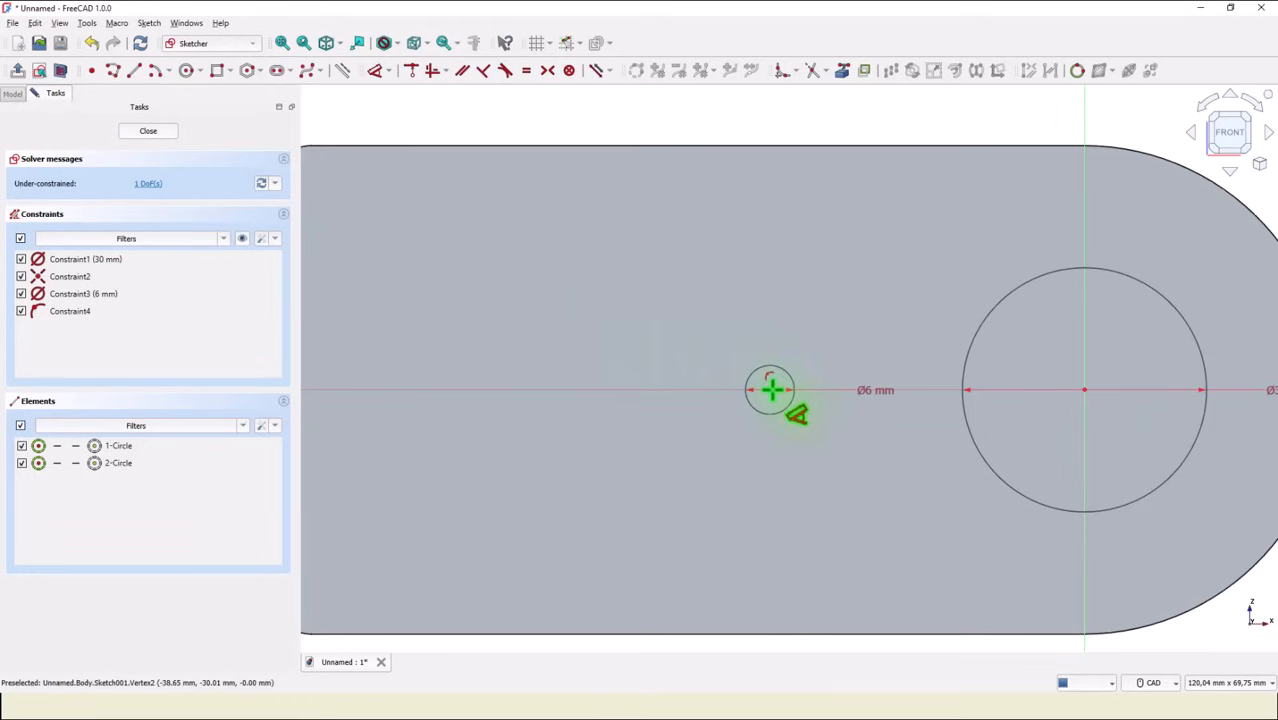
left_click(770, 390)
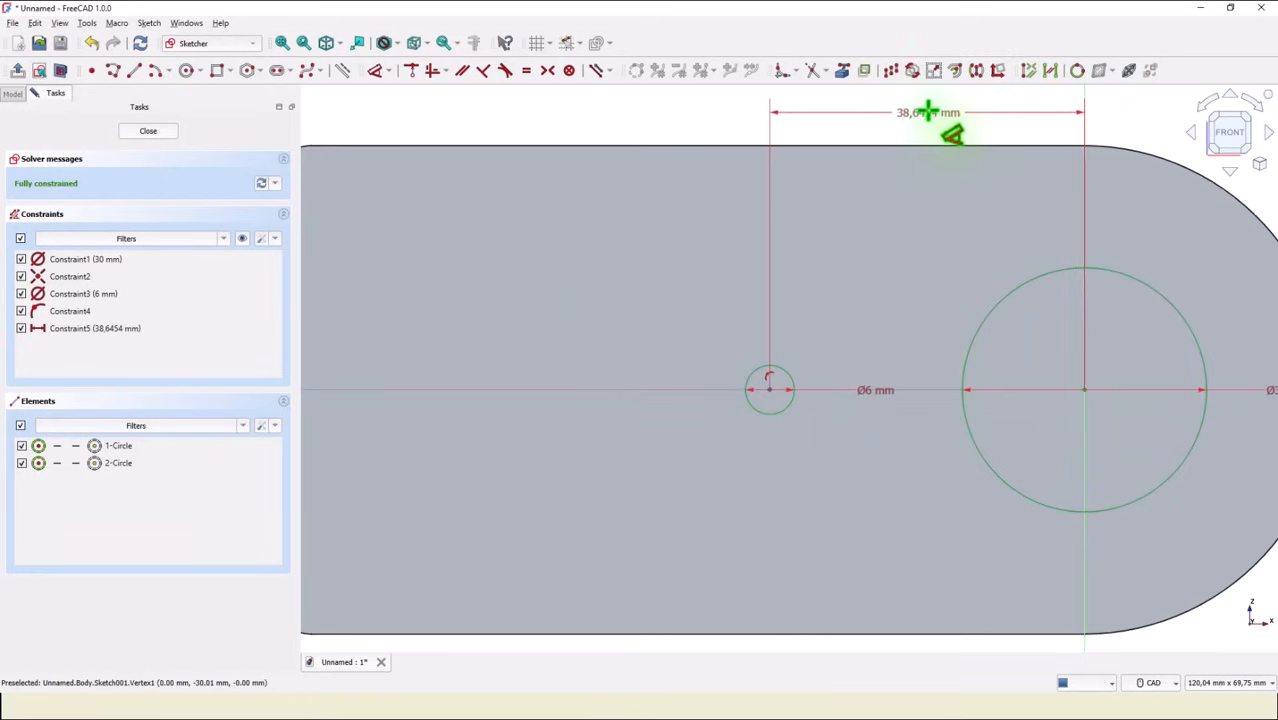
left_click(929, 113)
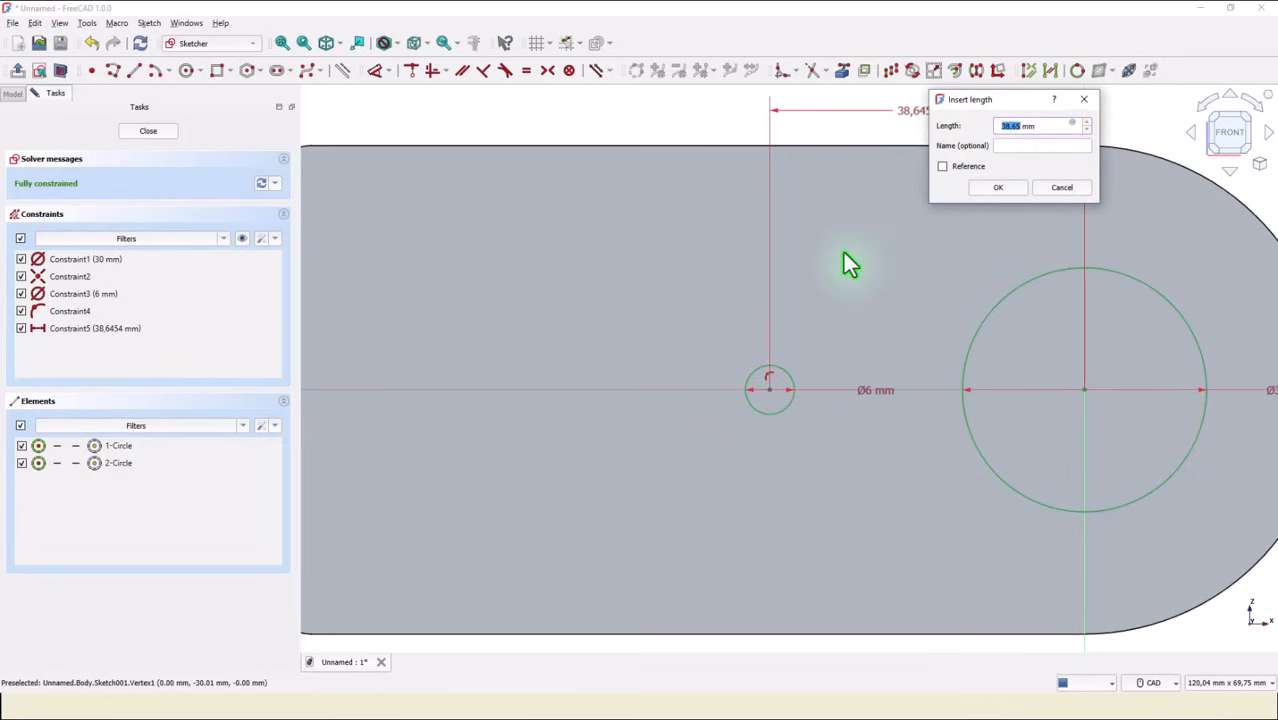
type("30")
key("Return")
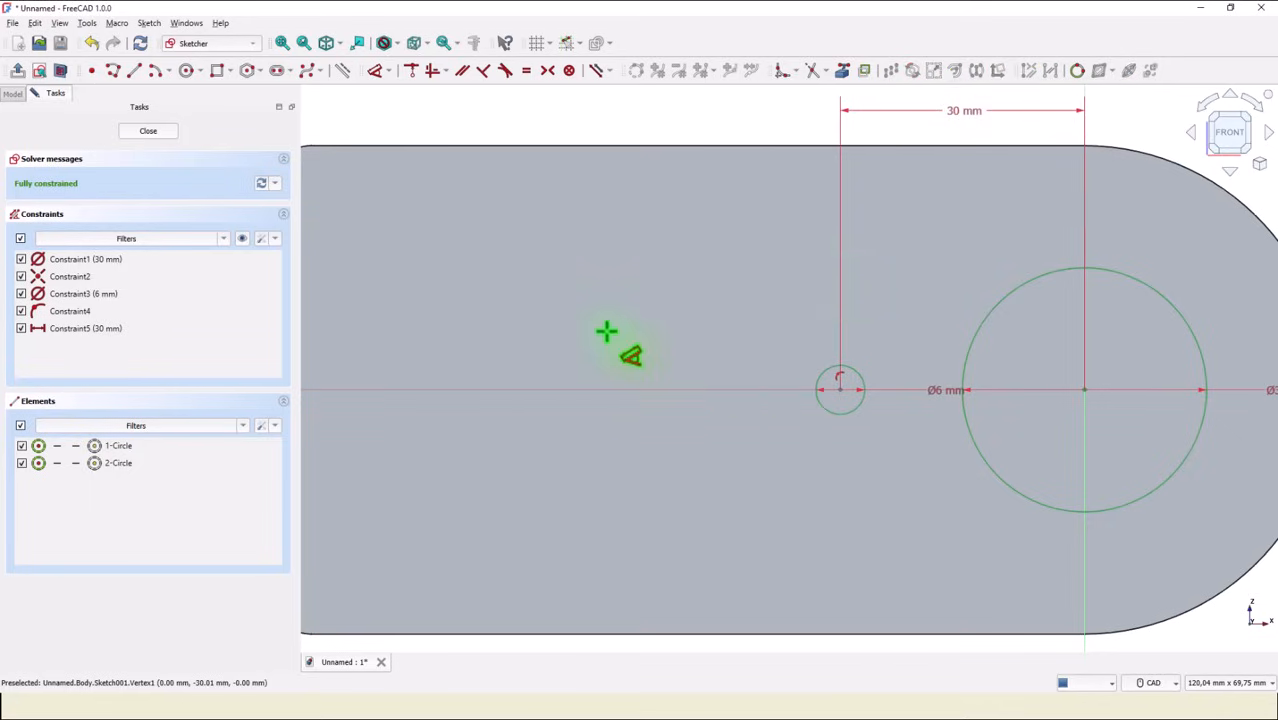
left_click(149, 130)
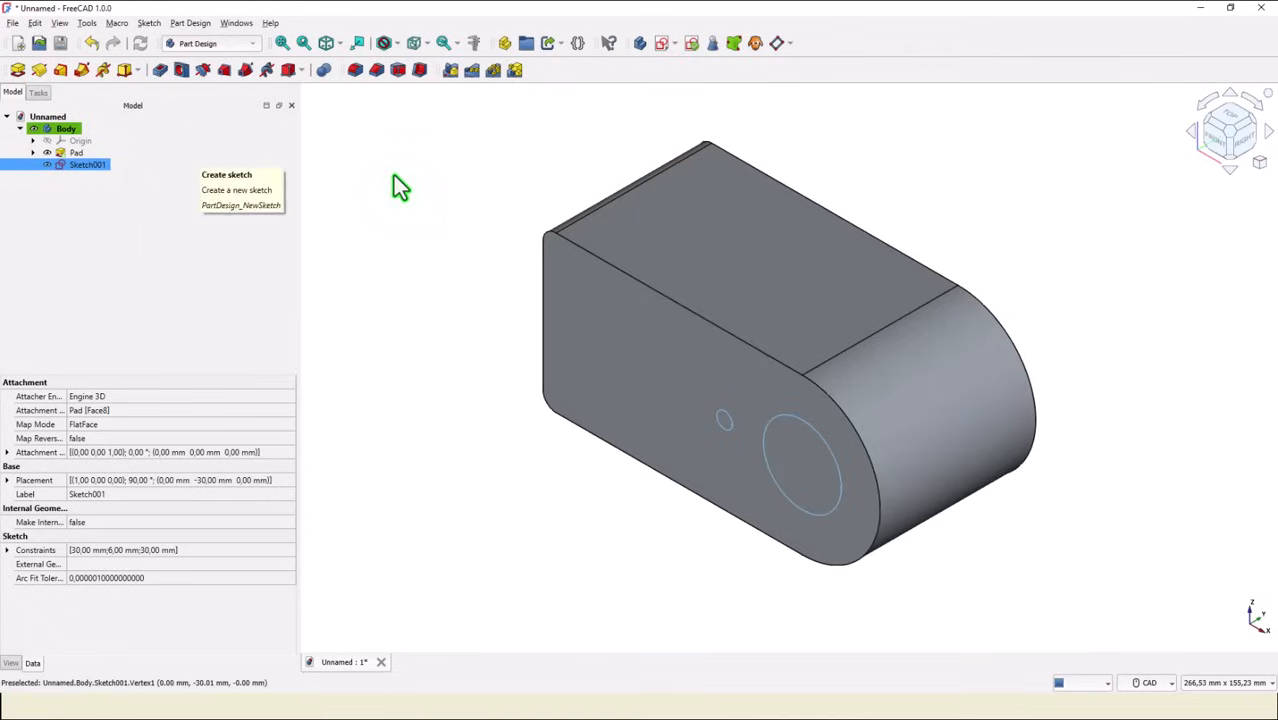
Step: Pocket the two-circle sketch with the type Through all
left_click(161, 70)
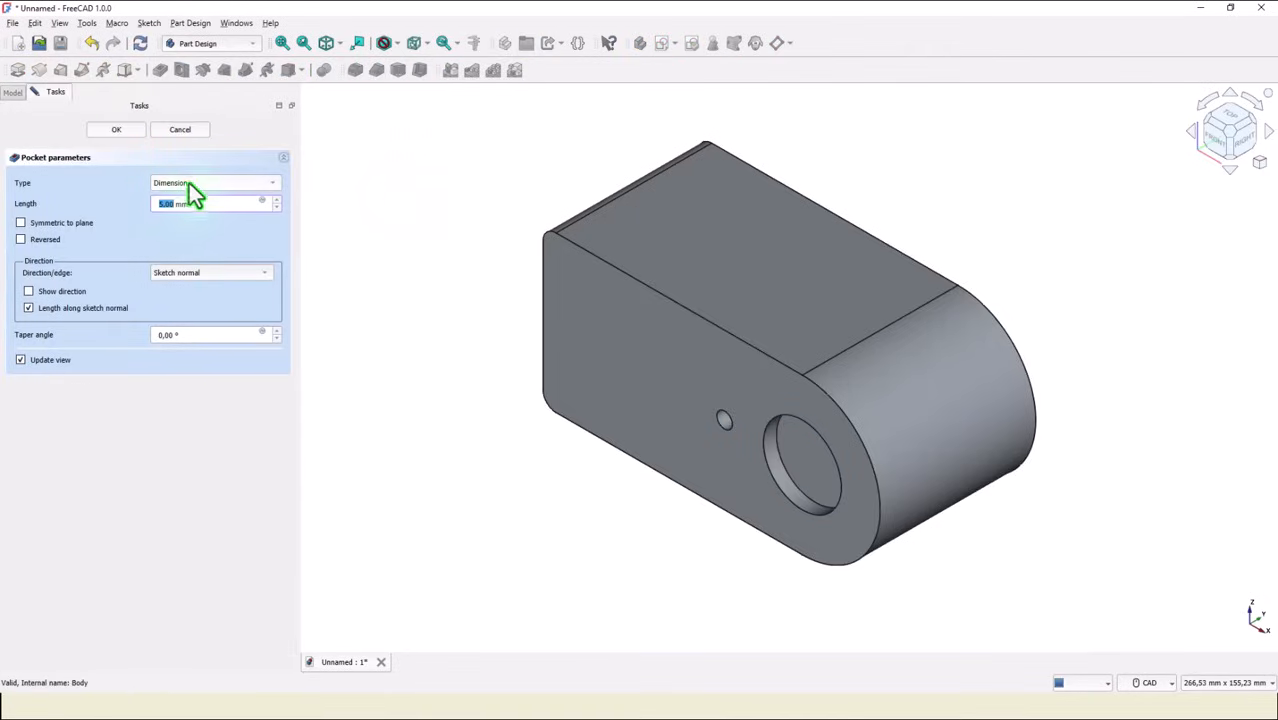
left_click(188, 186)
left_click(200, 195)
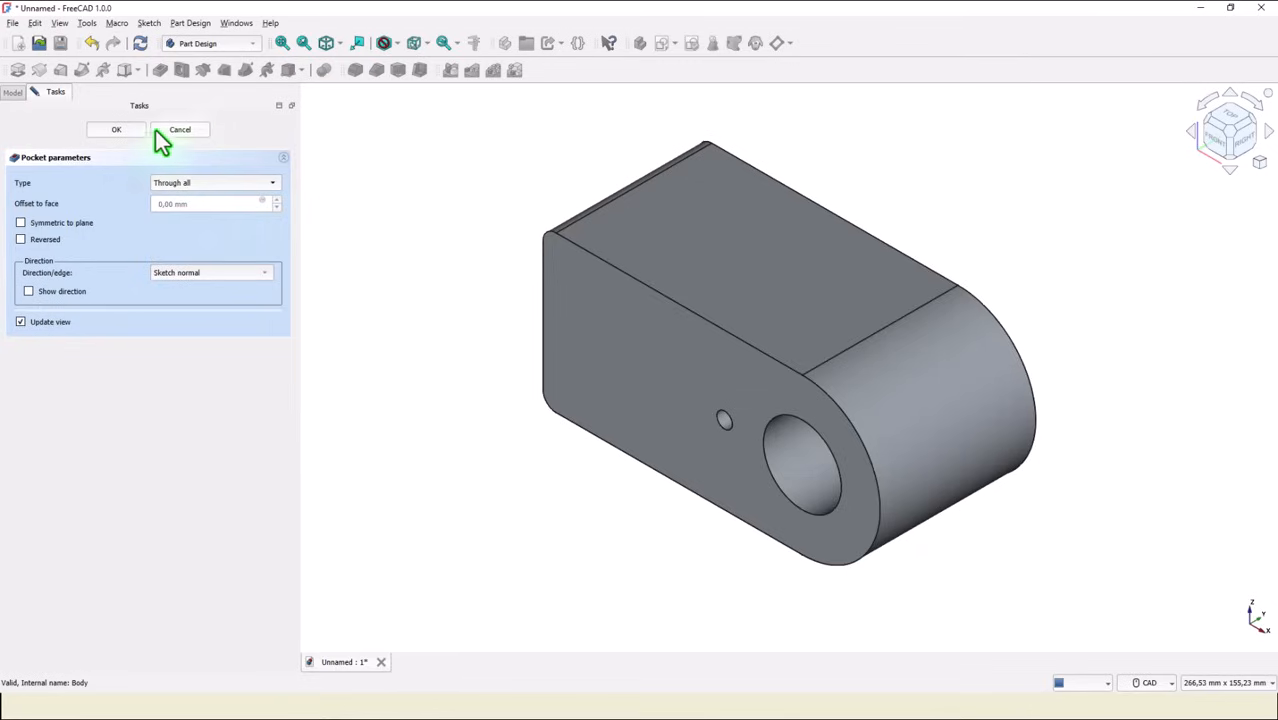
left_click(125, 136)
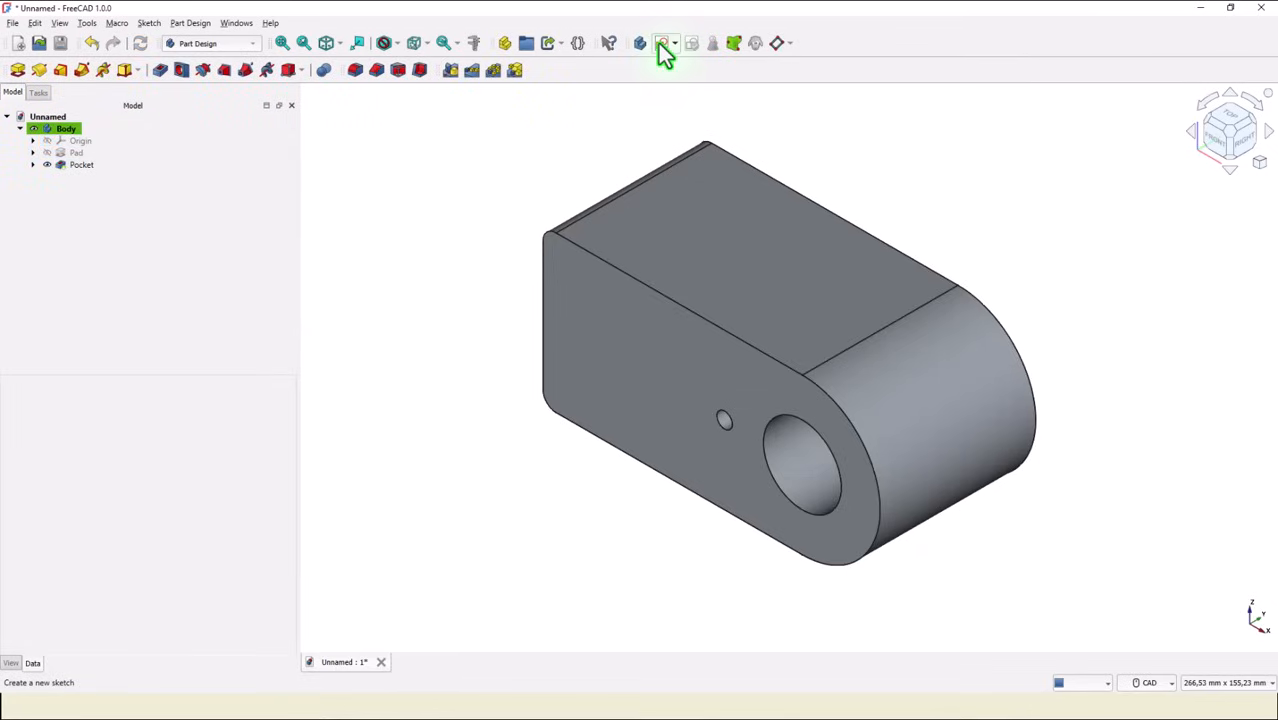
Step: Start a sketch on the front face and draw a rectangle about 64 by 3 mm from the small hole past the rounded end
left_click(619, 313)
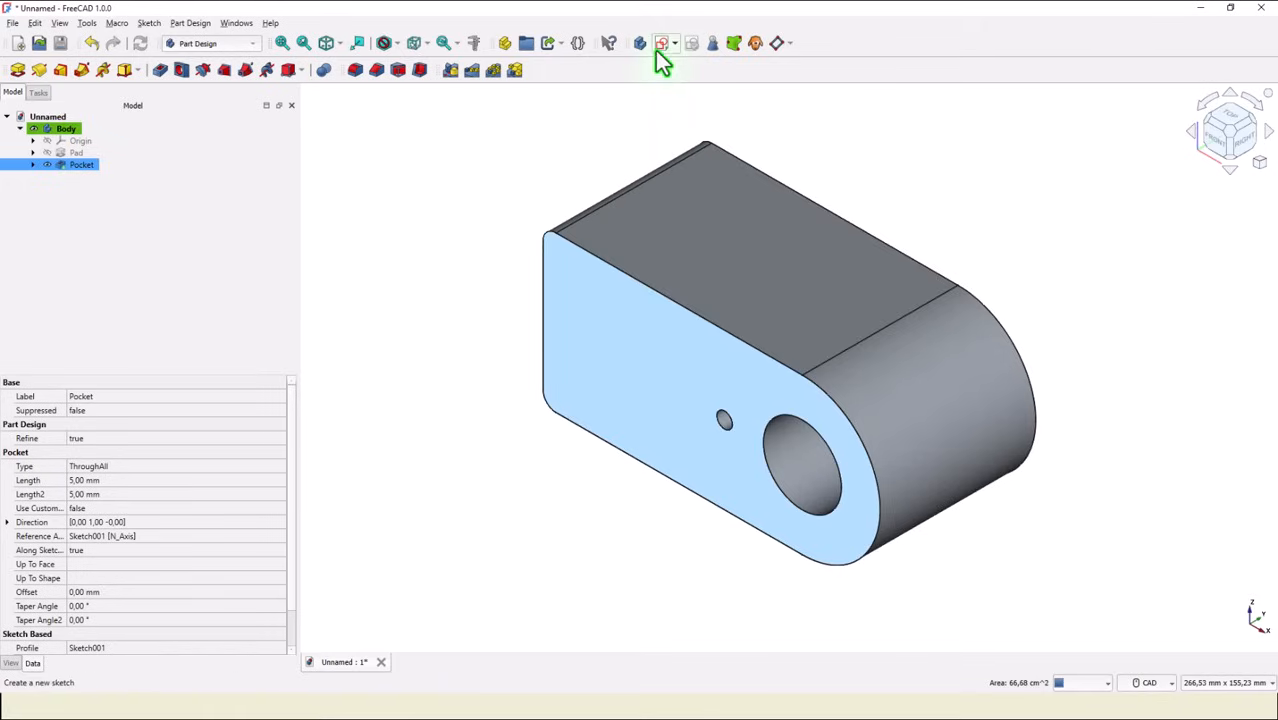
left_click(658, 47)
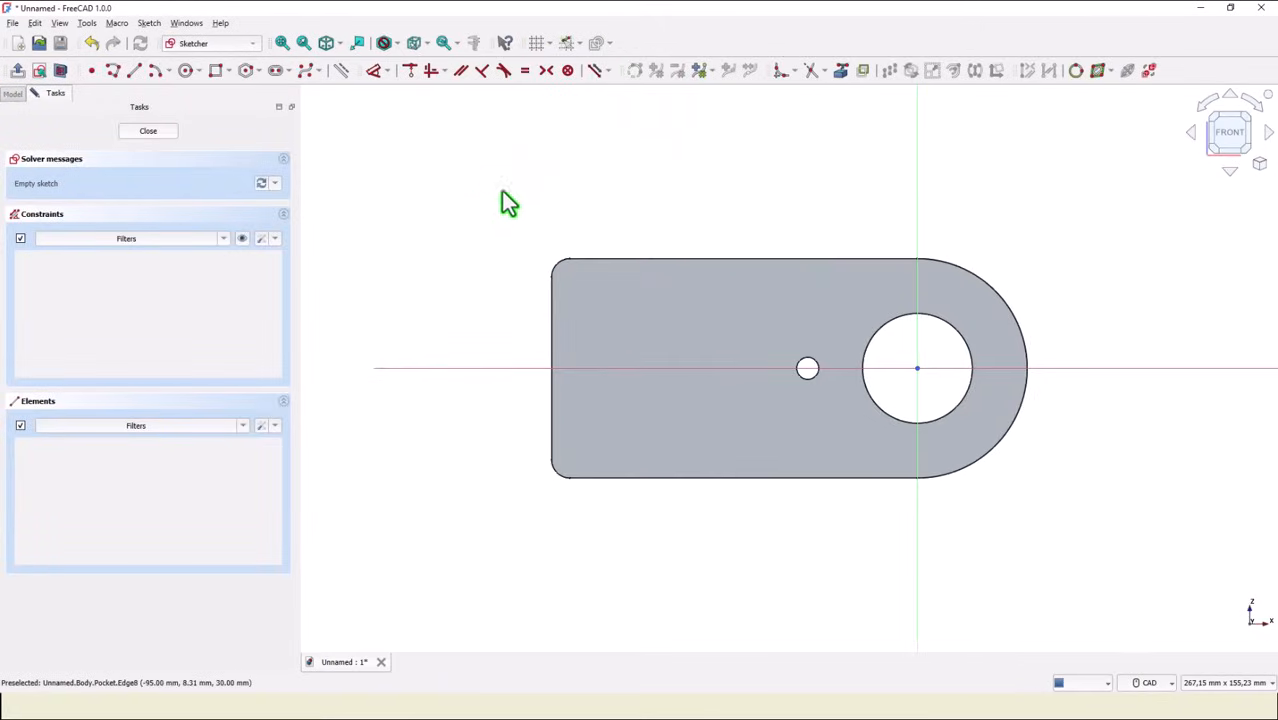
scroll(967, 376, "up", 10)
scroll(967, 376, "down", 5)
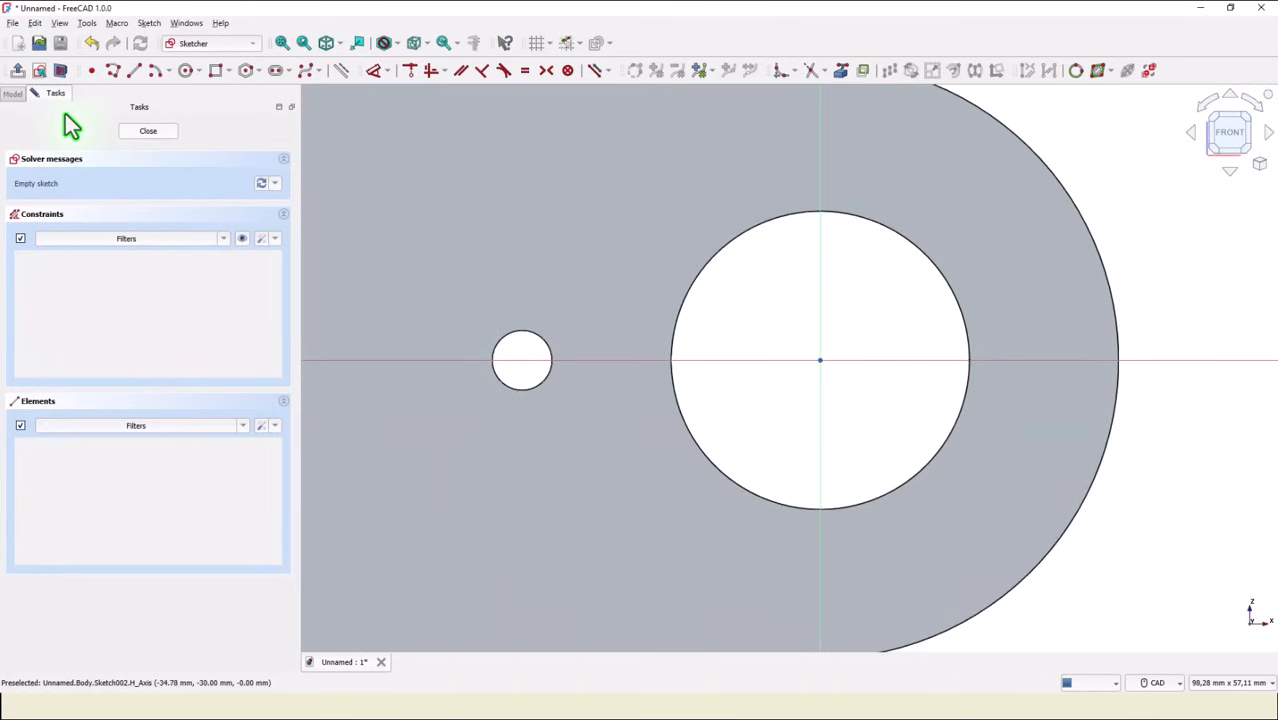
left_click(215, 70)
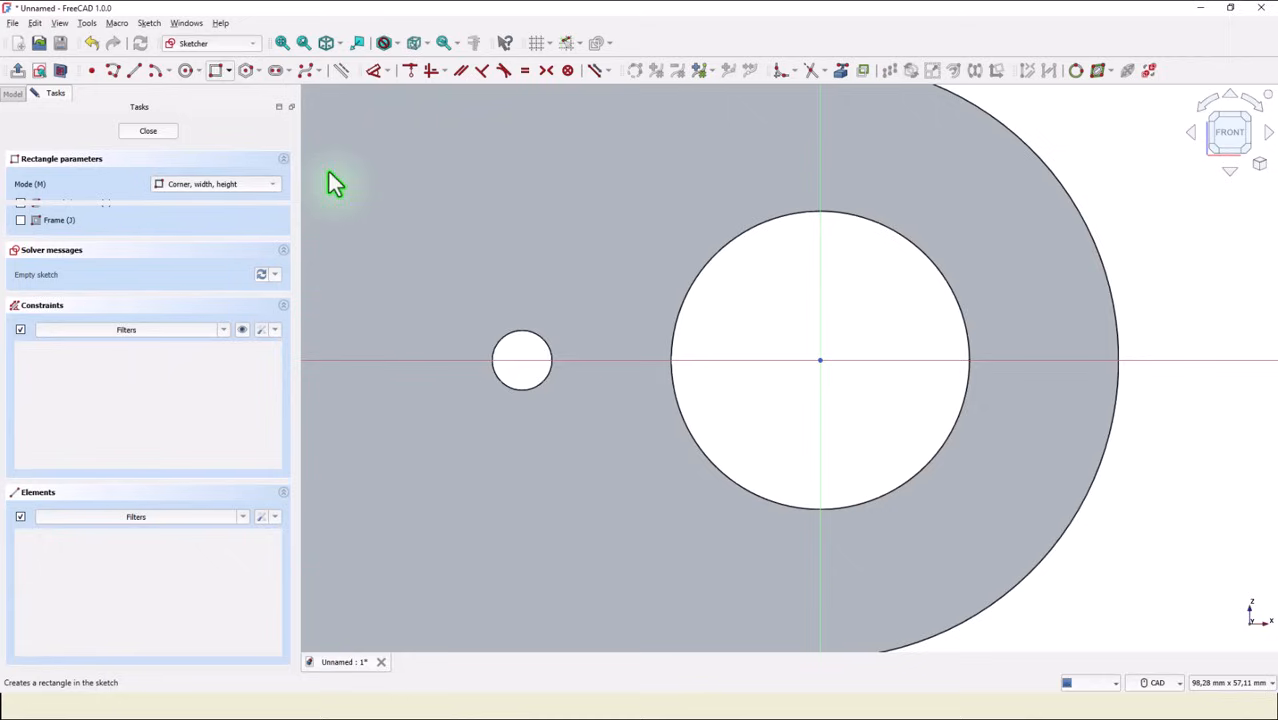
left_click(536, 354)
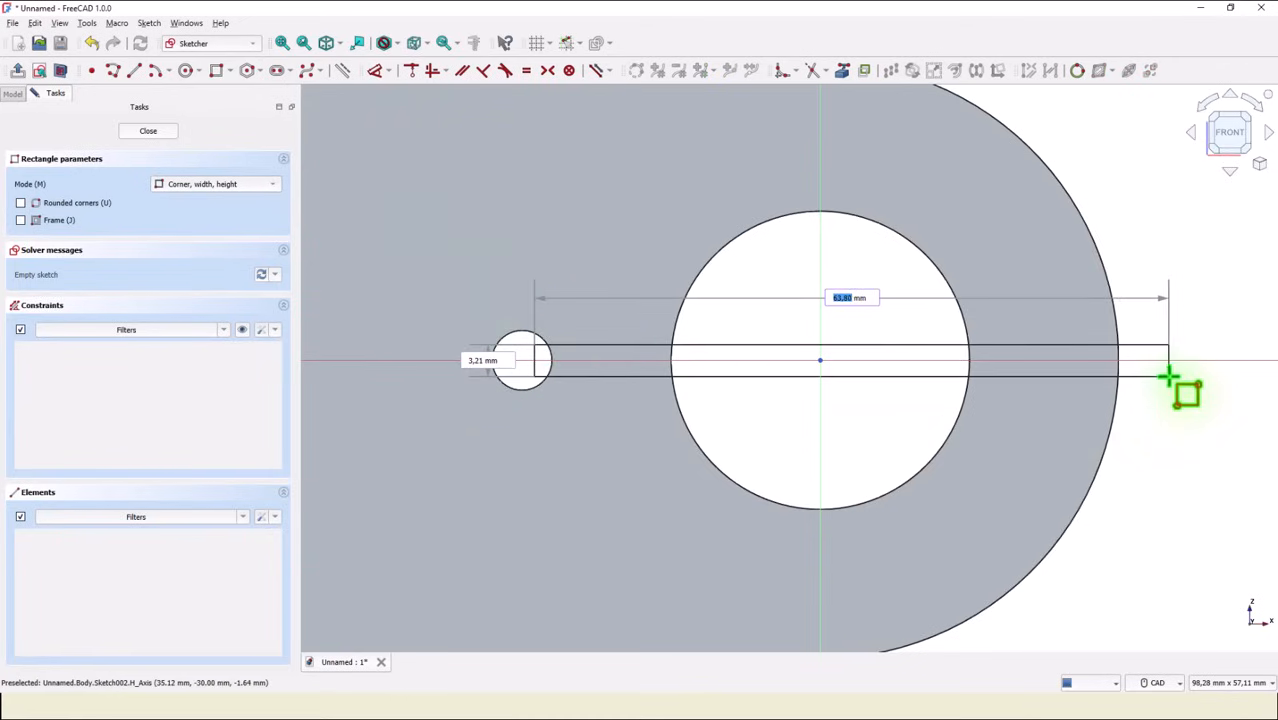
left_click(1168, 376)
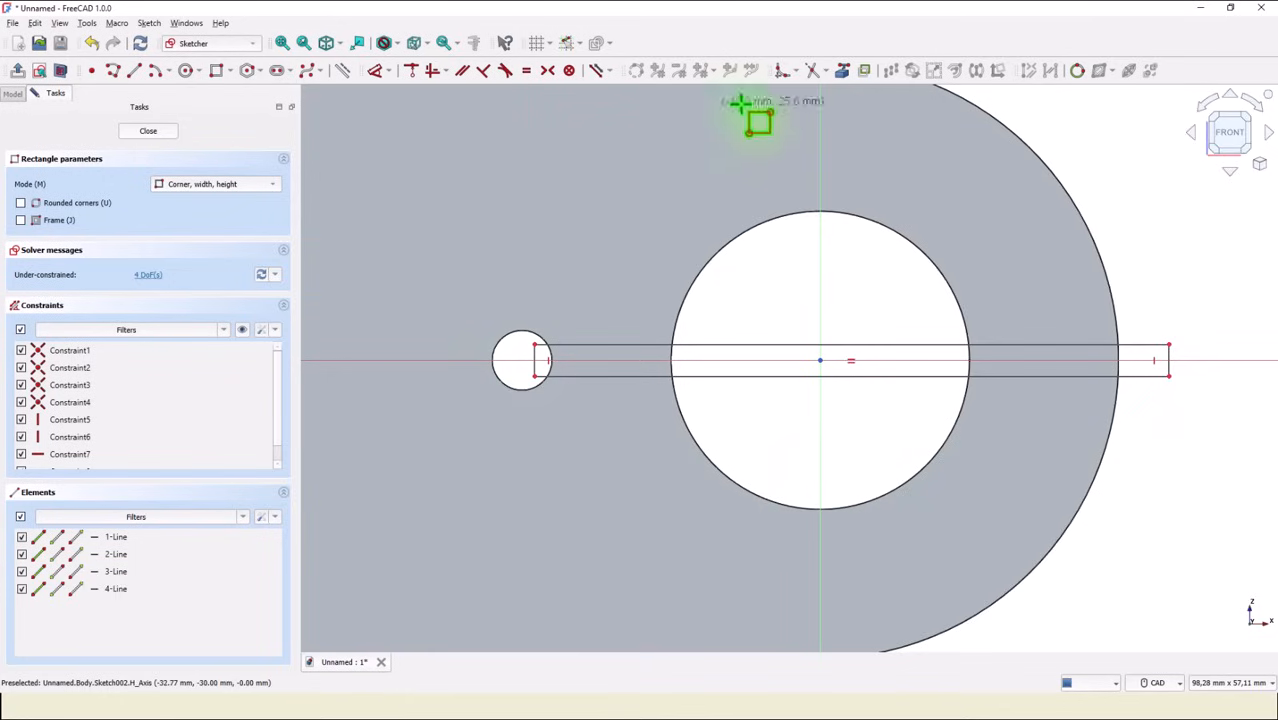
Step: Link the part's outer end arc and the small hole's edge into the sketch as external geometry
left_click(840, 72)
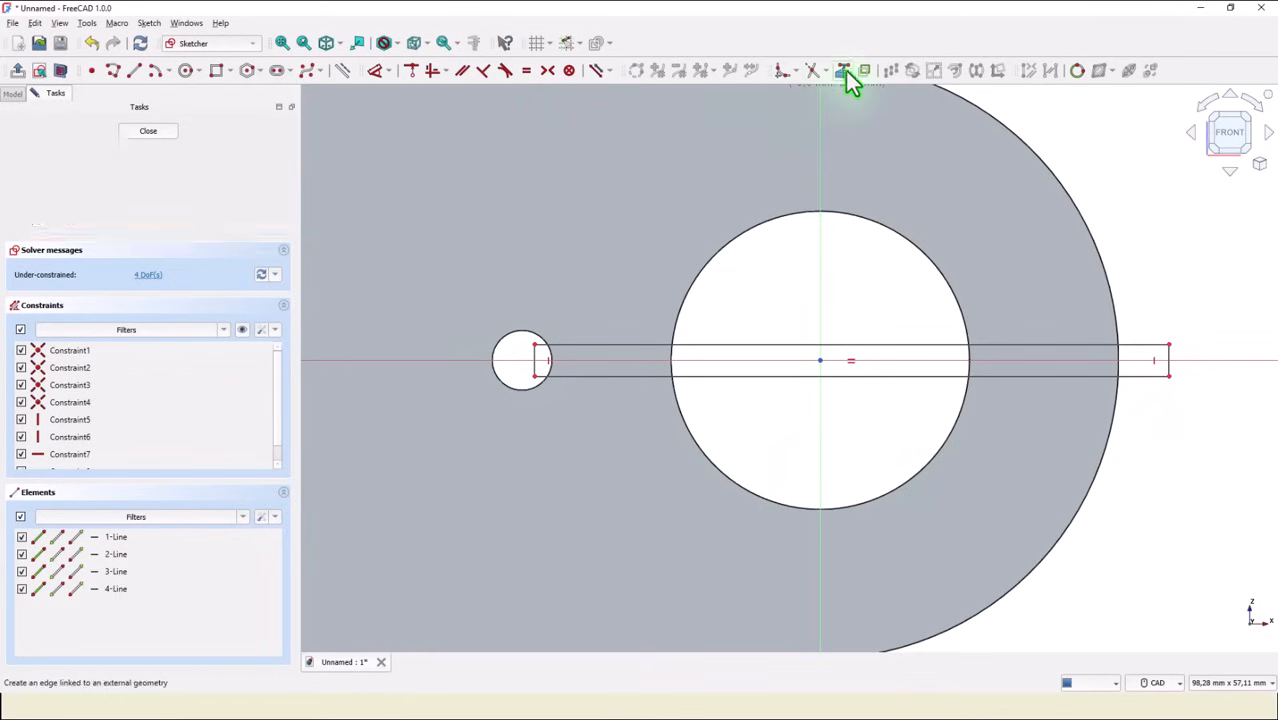
left_click(1105, 271)
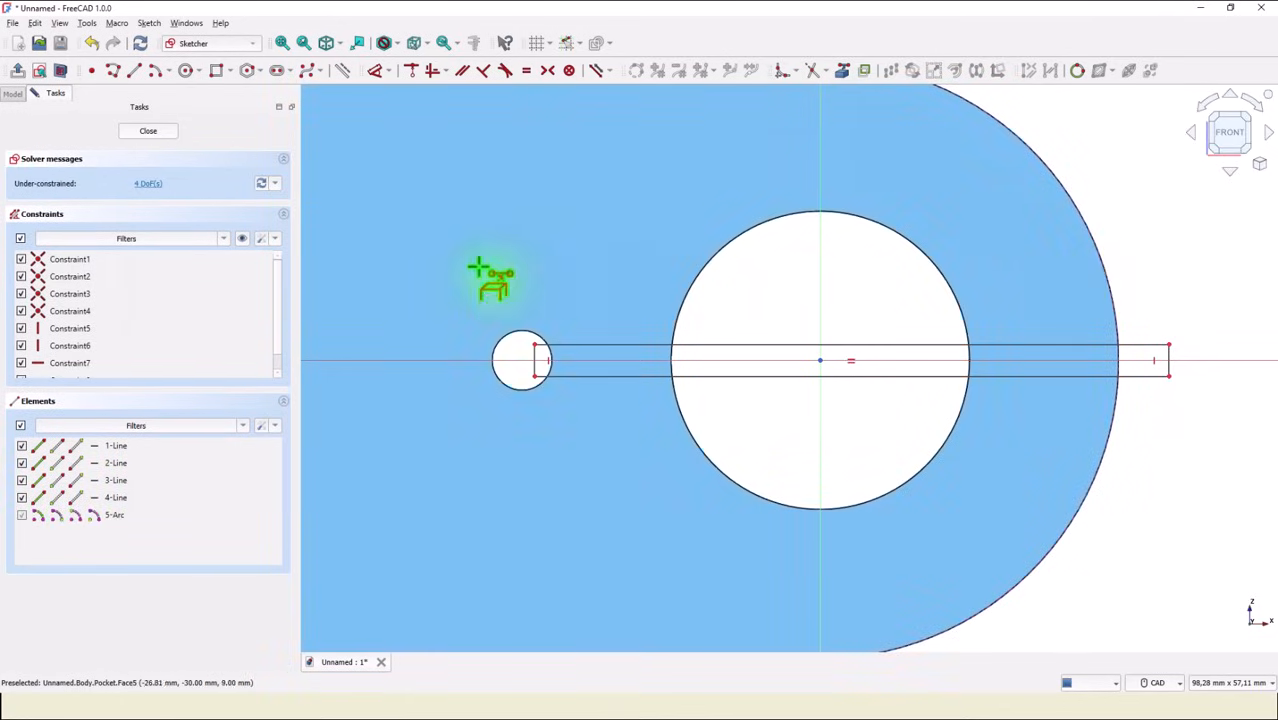
left_click(517, 333)
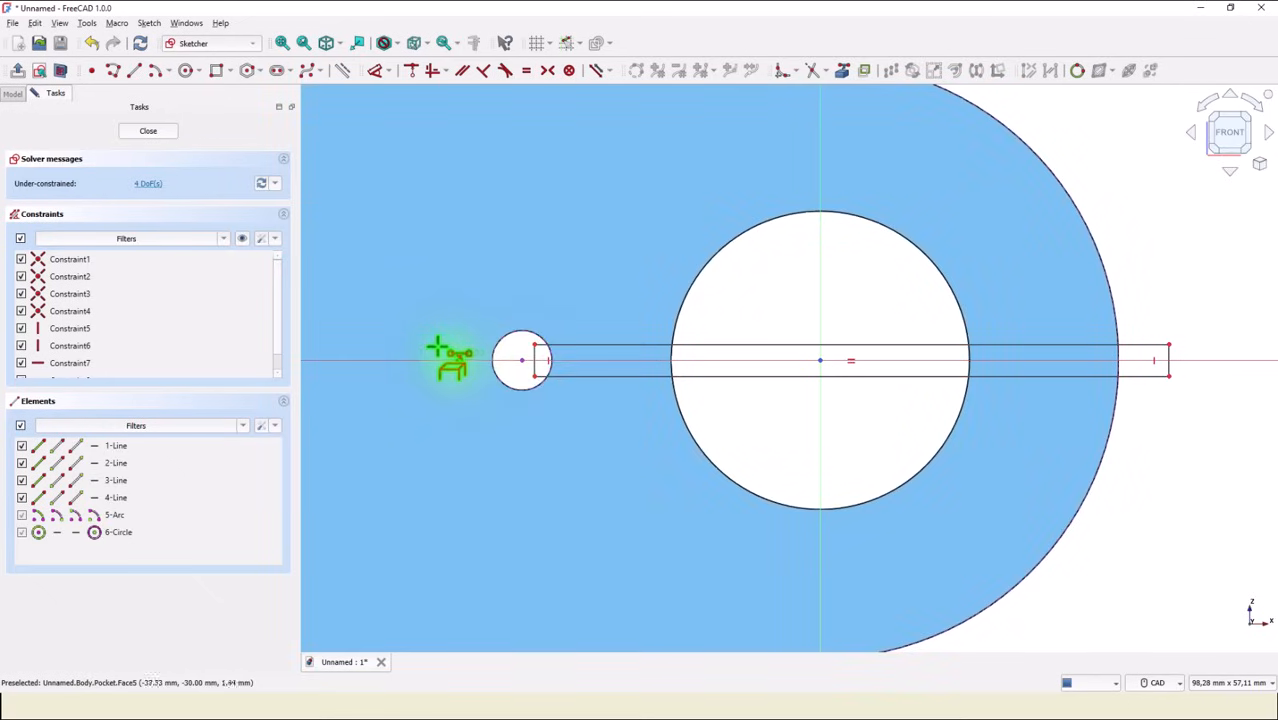
Step: Constrain the end points of the slot rectangle's inner short edge symmetric about the small hole's centre
left_click(548, 71)
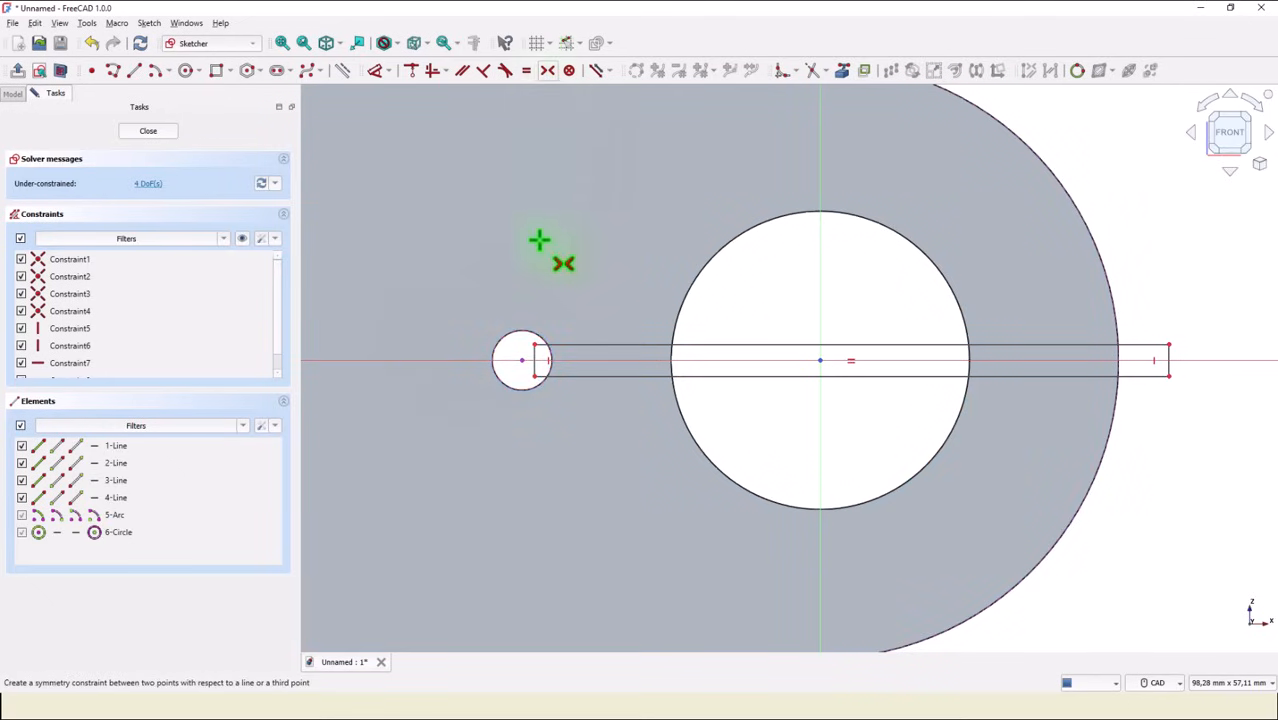
left_click(533, 345)
left_click(533, 376)
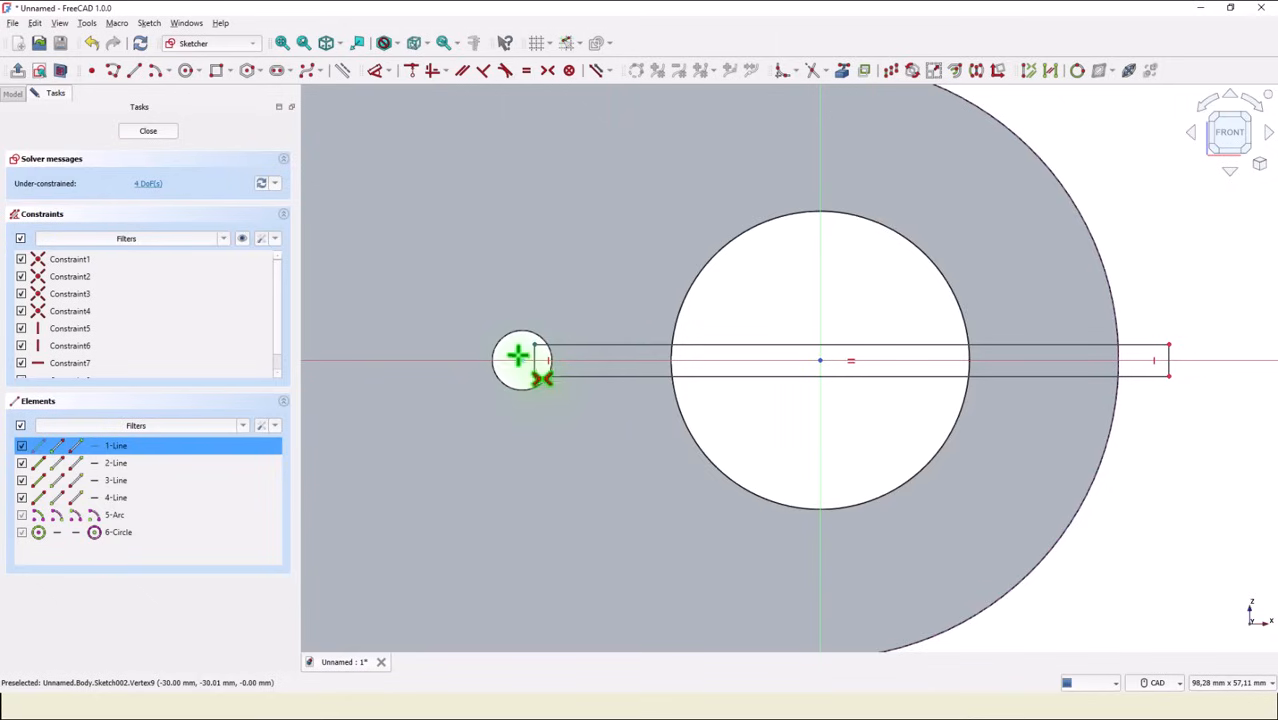
left_click(520, 360)
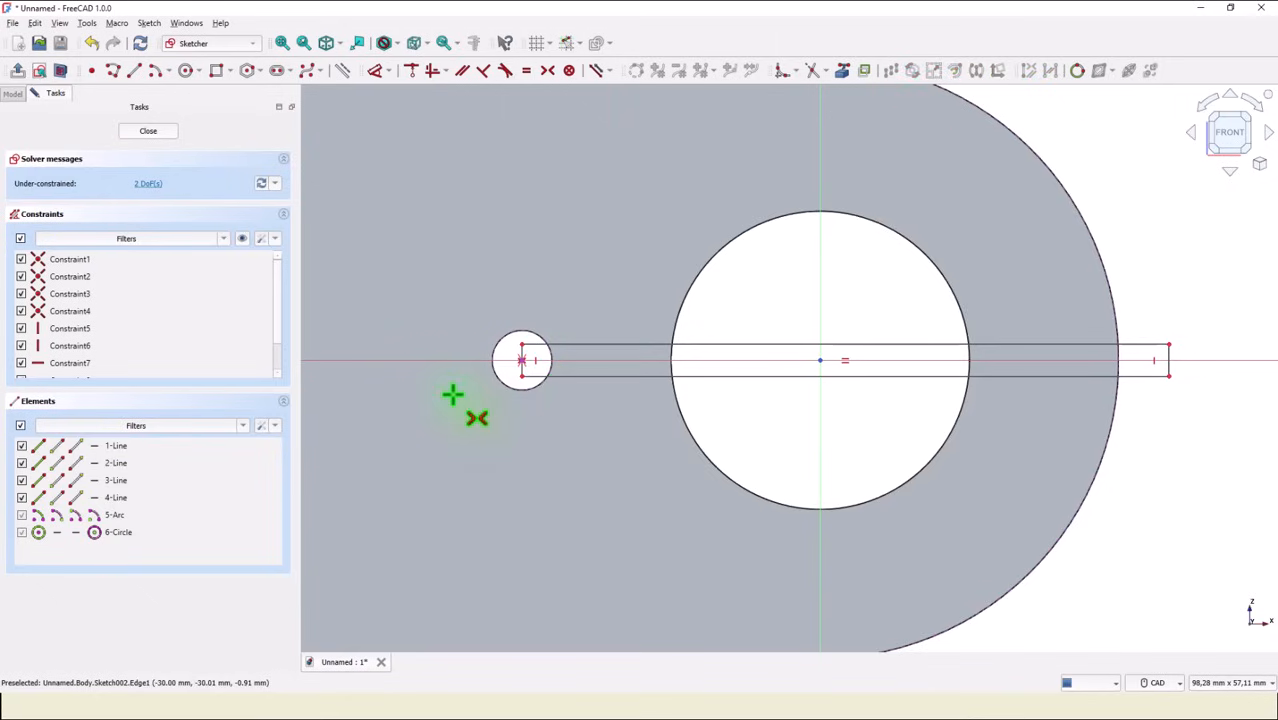
Step: Make the slot rectangle's outer short edge tangent to the linked arc of the part's rounded end
left_click(508, 72)
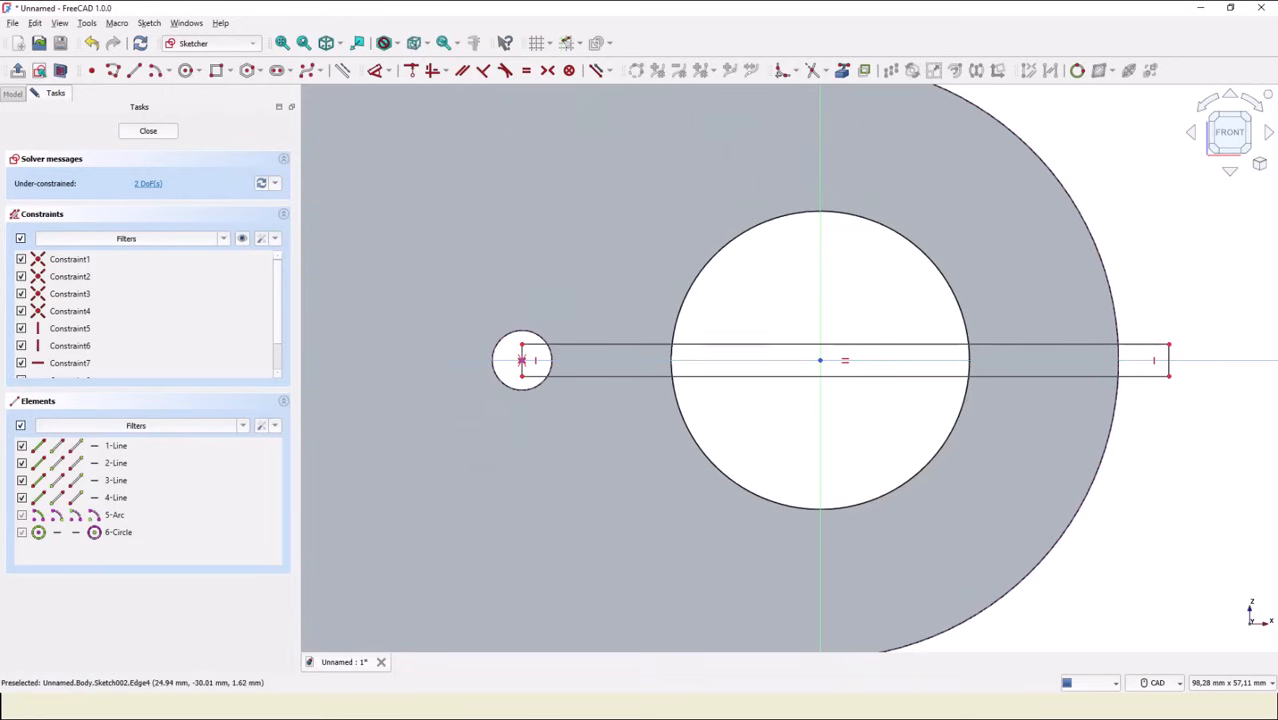
left_click(1169, 360)
left_click(1116, 400)
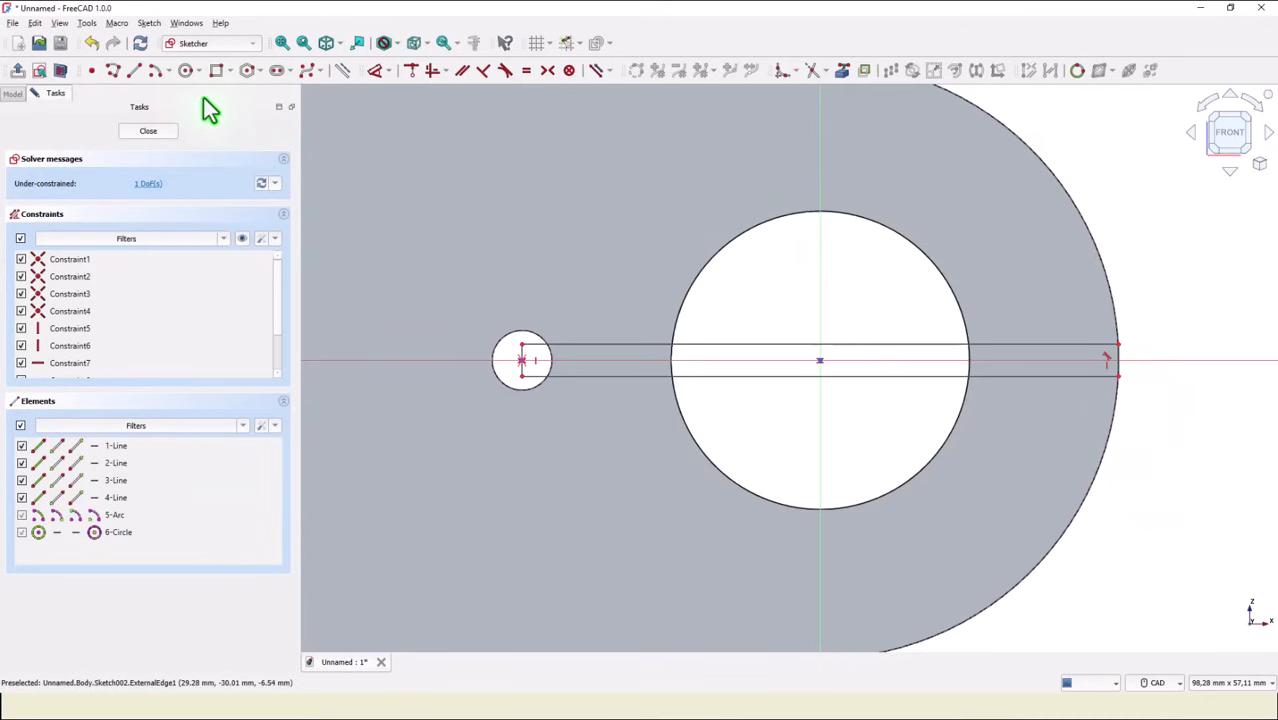
Step: Dimension the slot rectangle's width between its two long edges as 4 mm and close the sketch
left_click(378, 72)
left_click(946, 343)
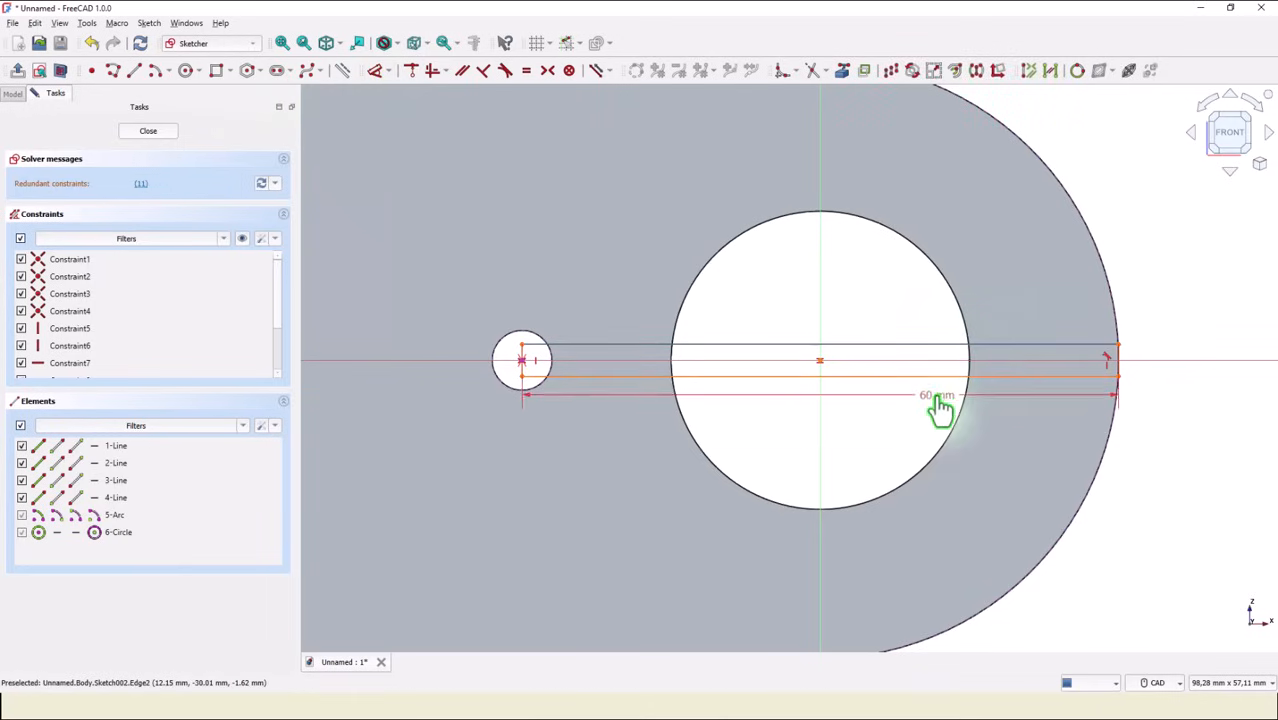
left_click(936, 377)
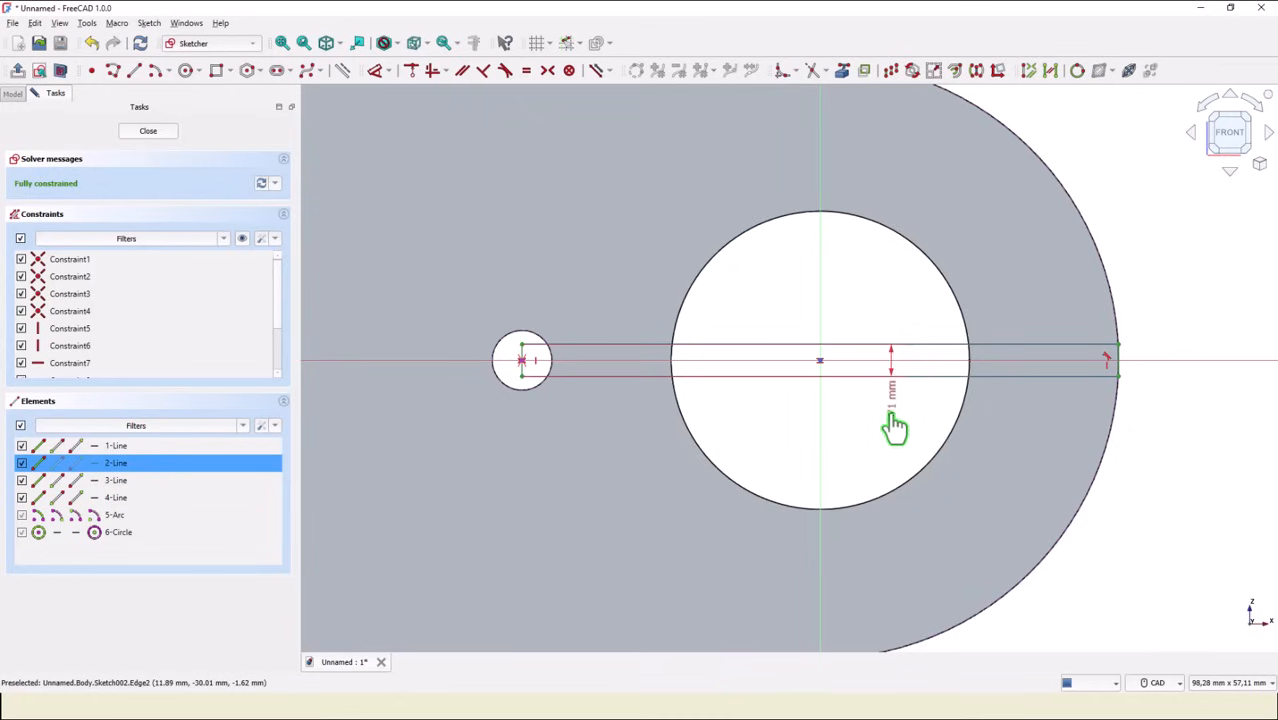
left_click(894, 425)
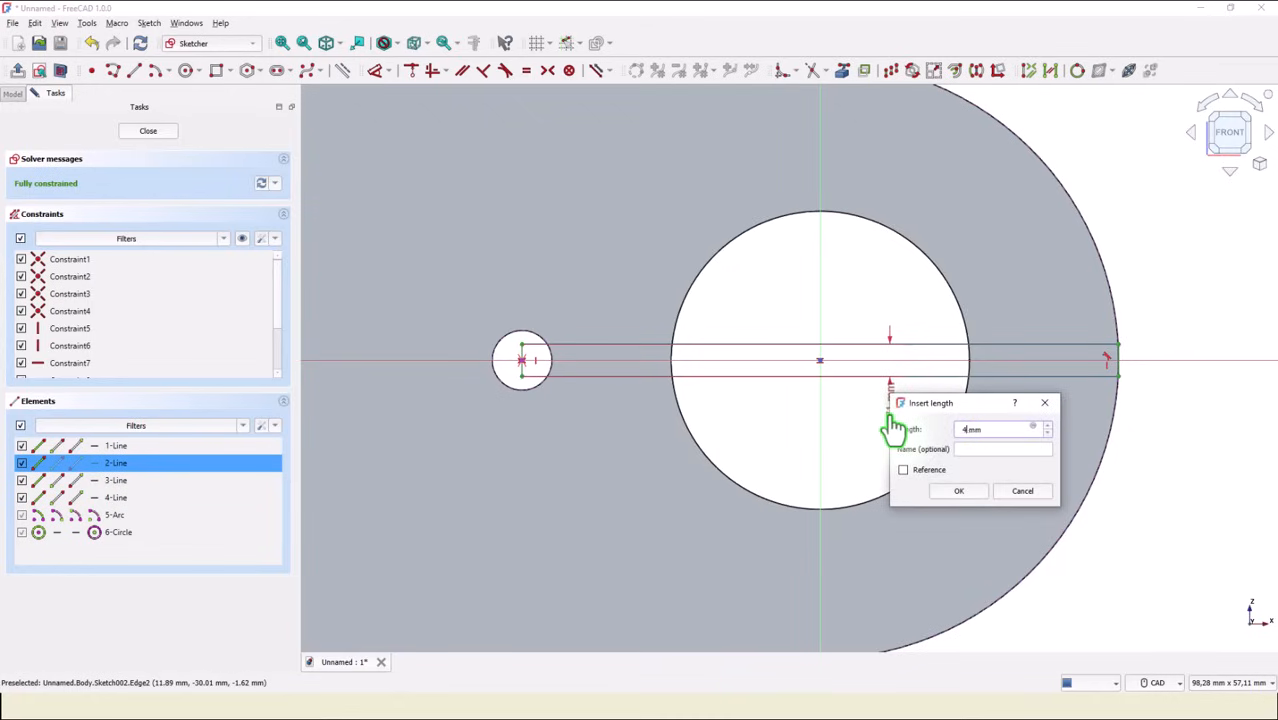
key("Return")
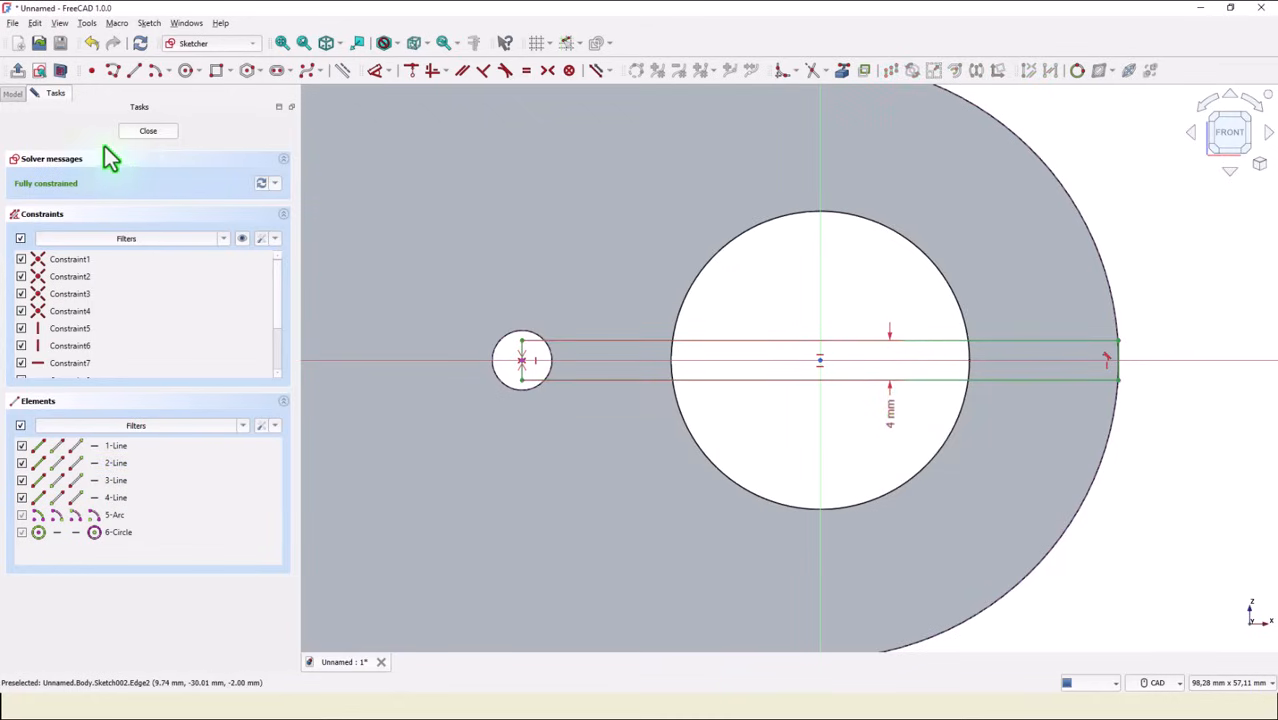
left_click(149, 134)
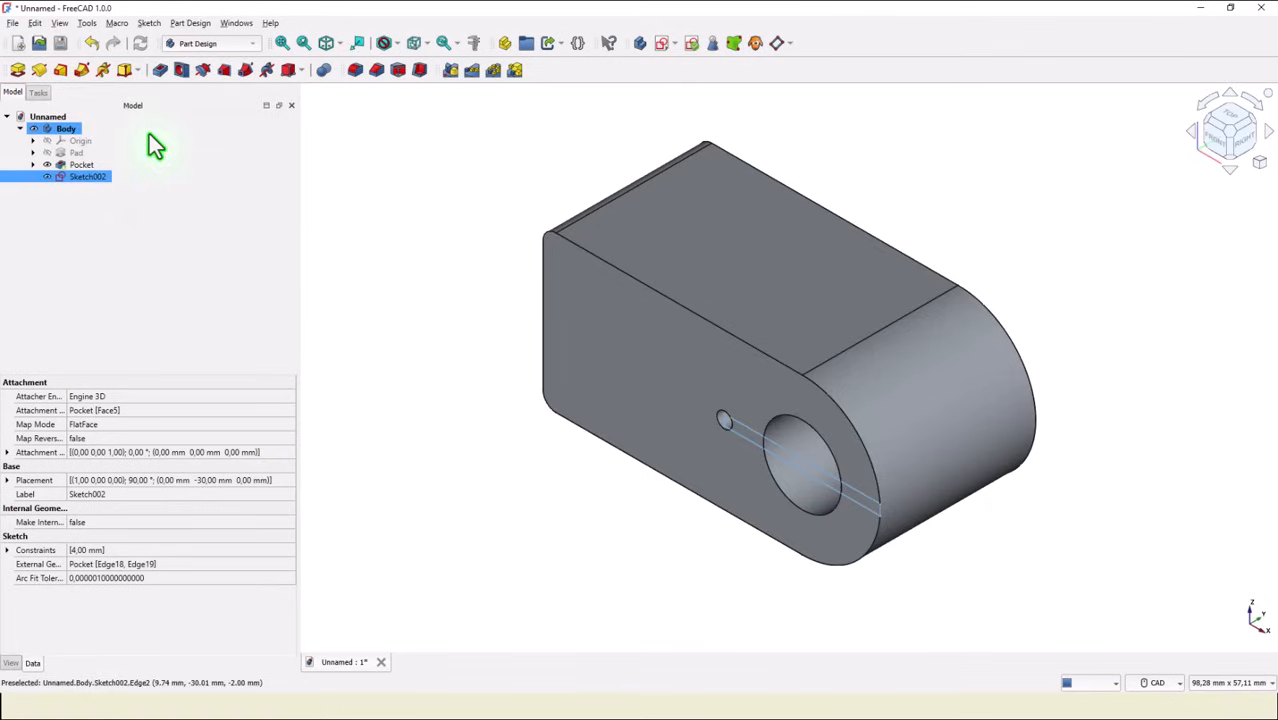
Step: Pocket the slot sketch with the type Through all
left_click(158, 69)
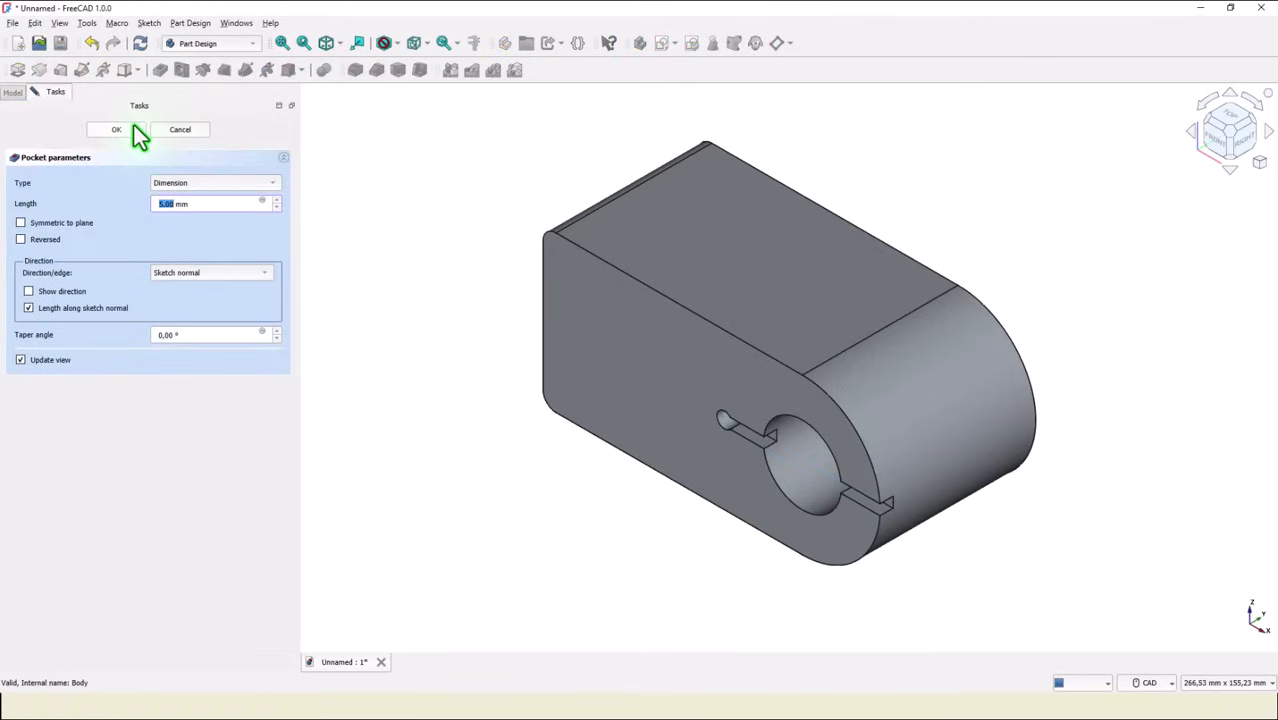
left_click(185, 185)
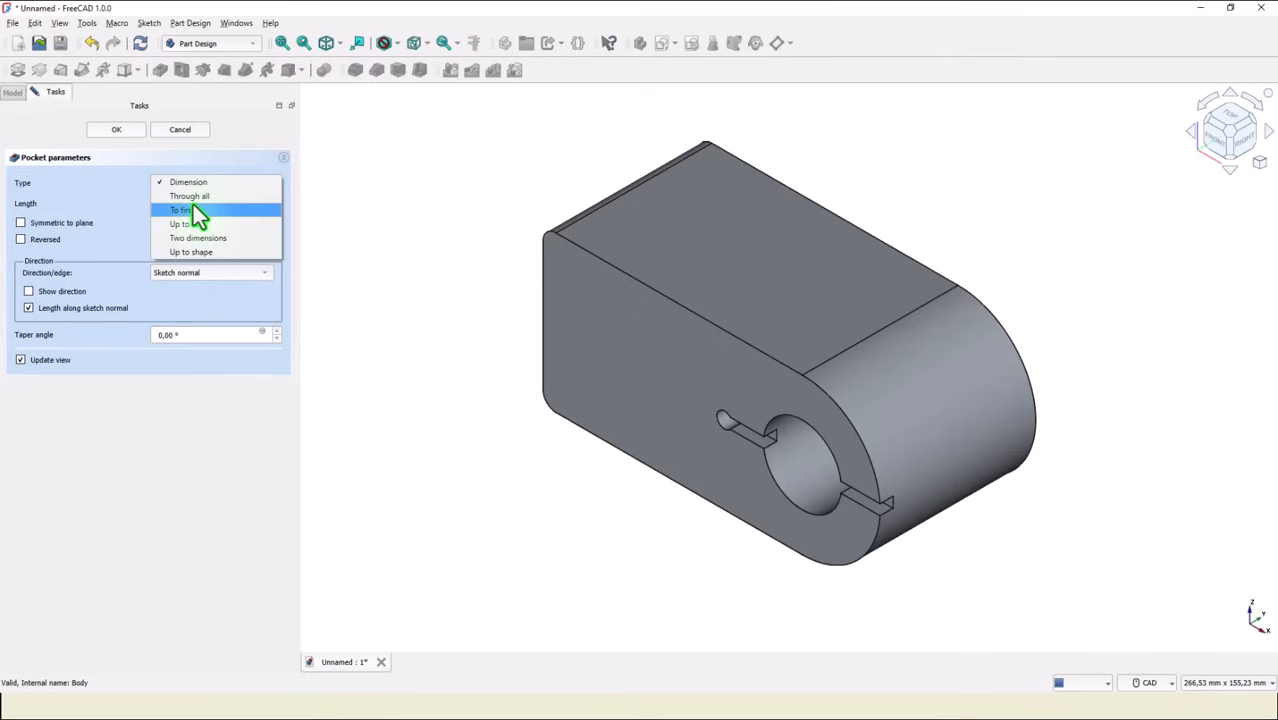
left_click(193, 196)
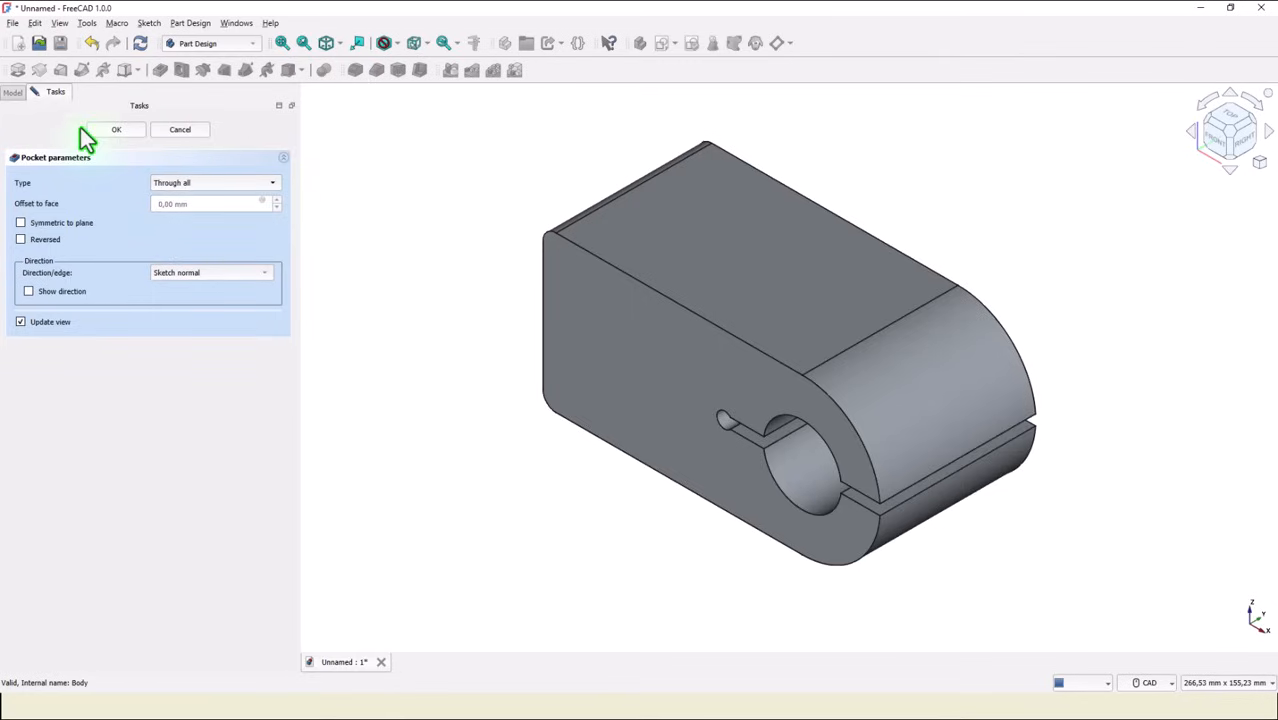
left_click(105, 130)
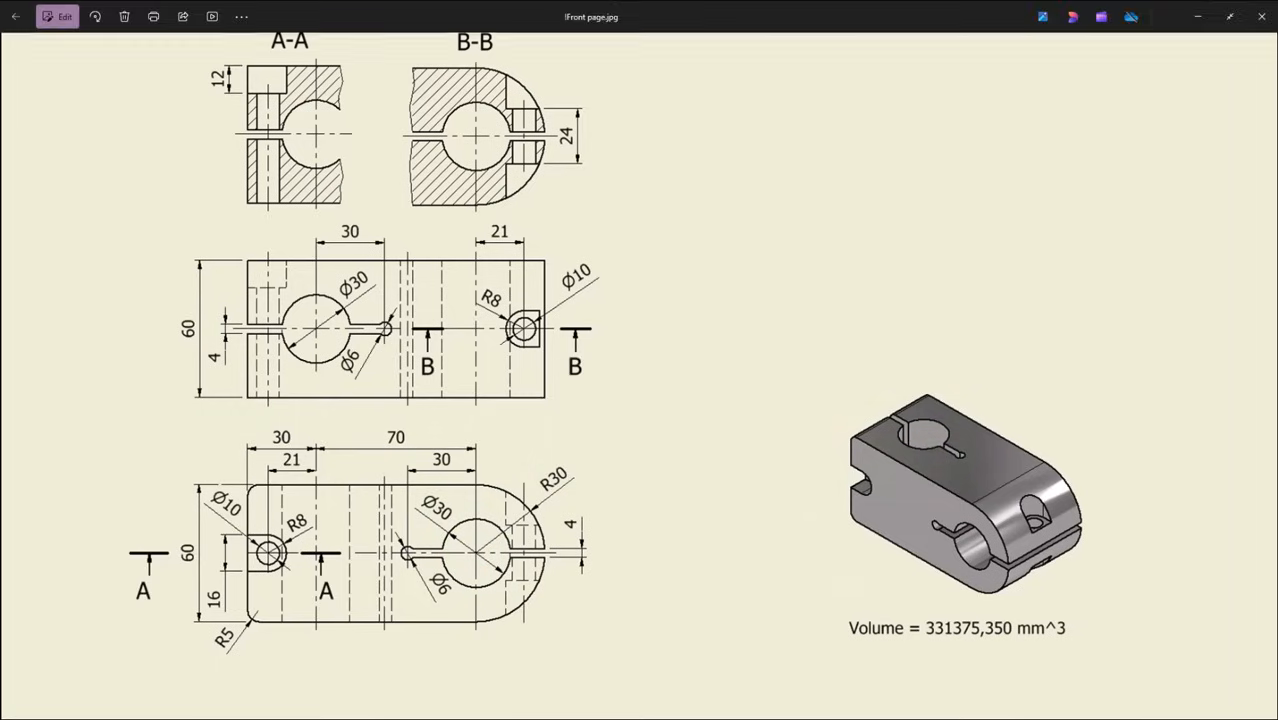
Step: Back in FreeCAD, sketch a 30 mm diameter circle on the block's flat top face, centred on the horizontal axis about 73 mm from the origin
key("alt+Tab")
left_click(653, 227)
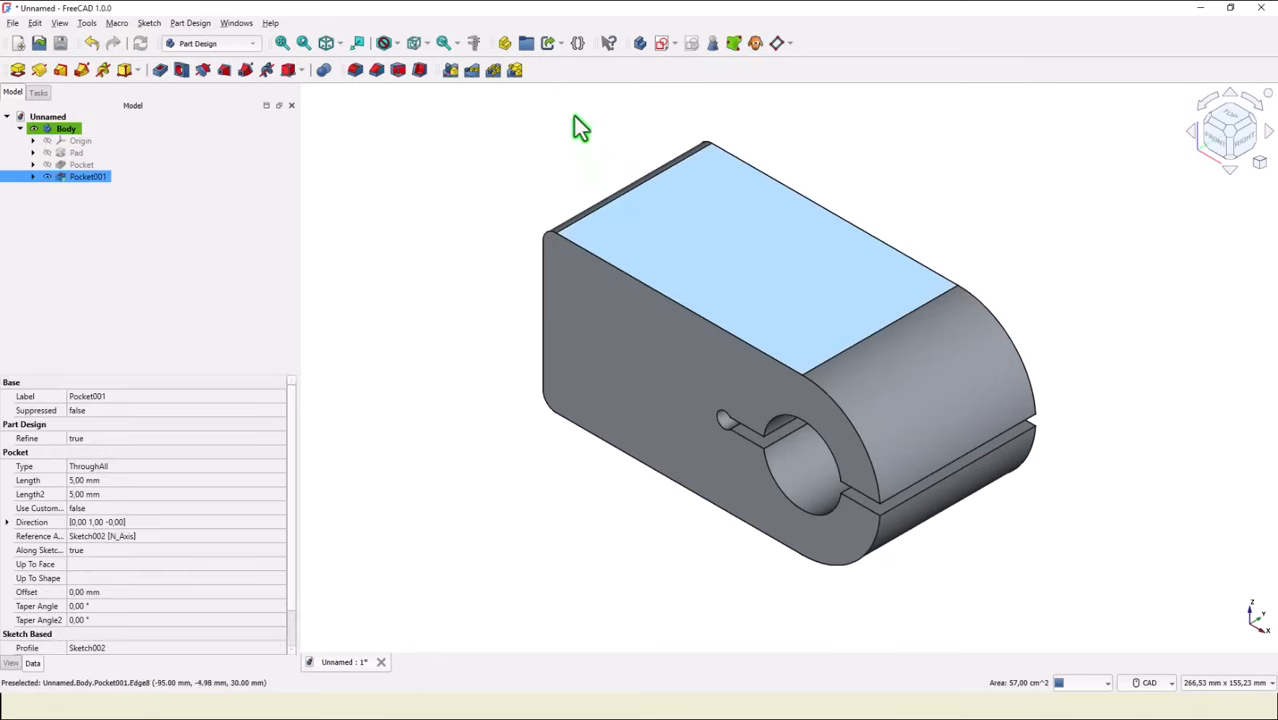
left_click(659, 45)
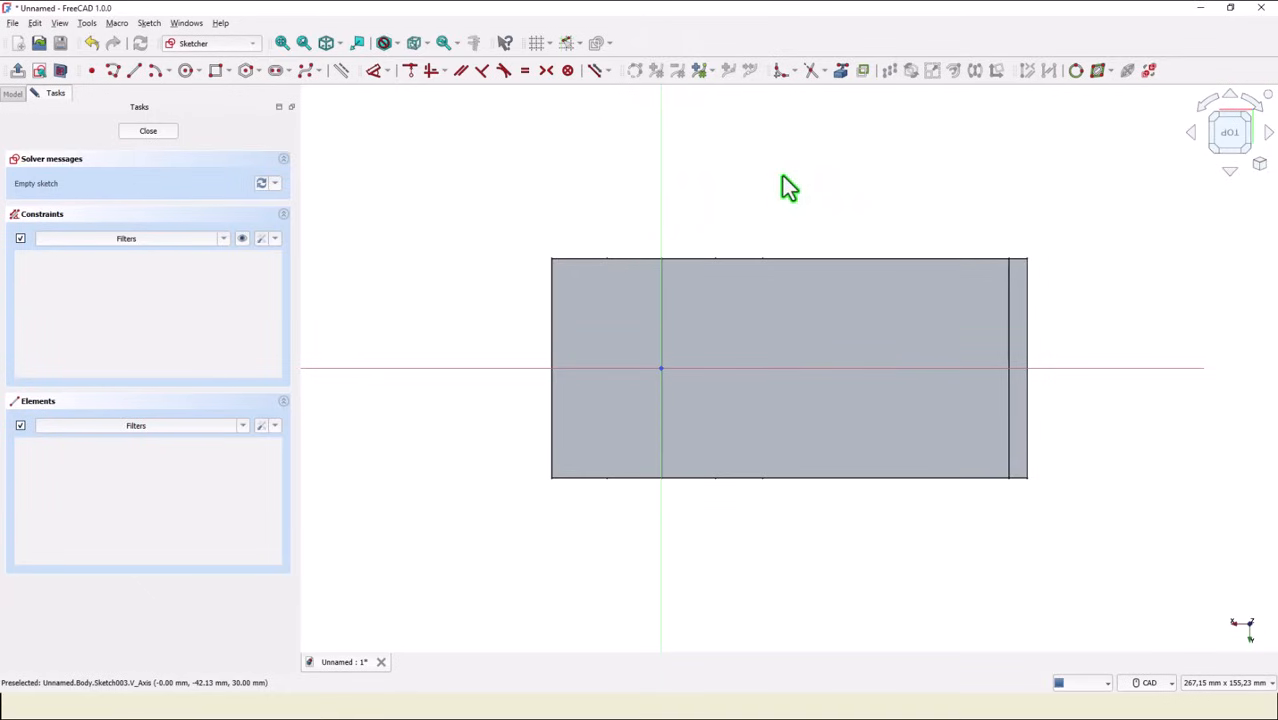
left_click(186, 72)
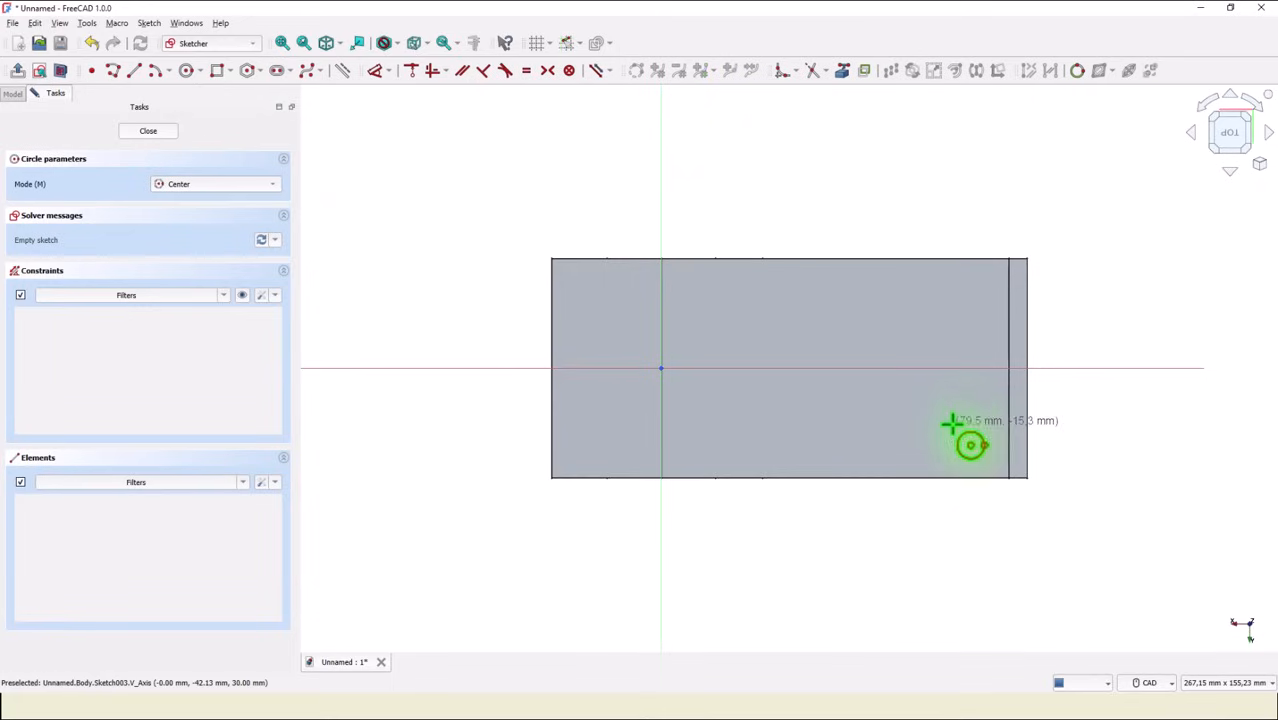
left_click(930, 368)
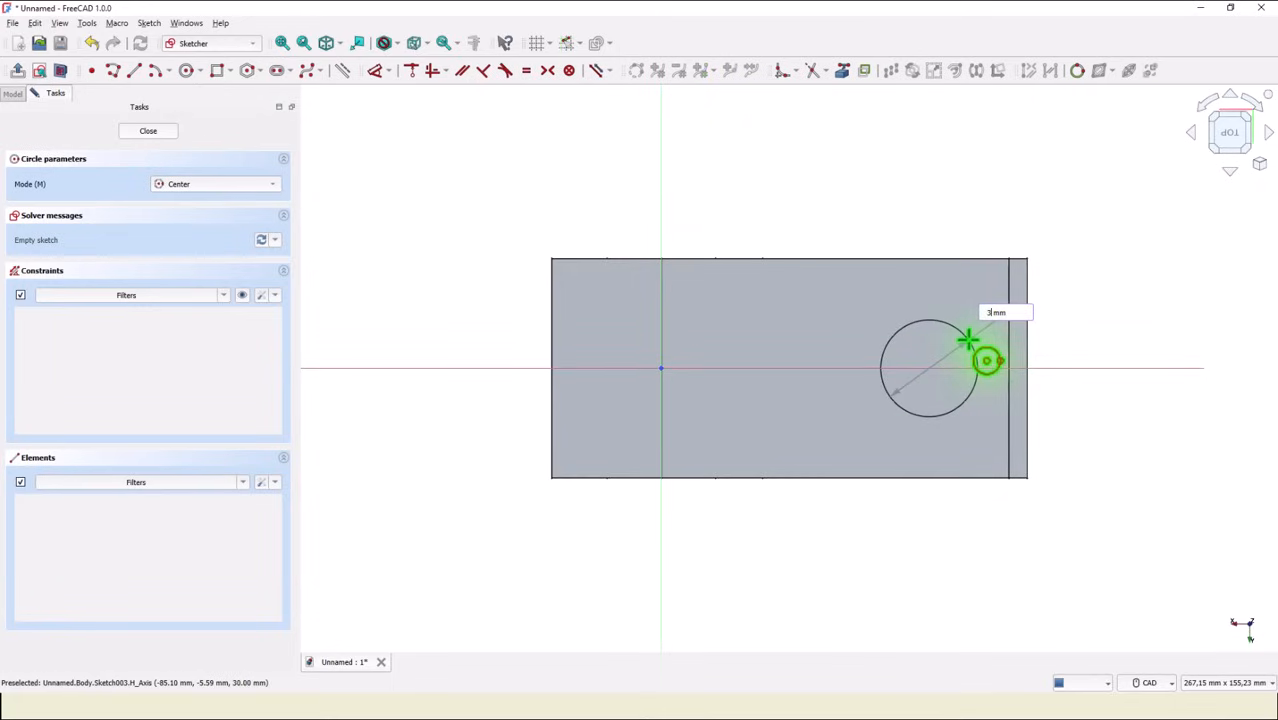
key("Return")
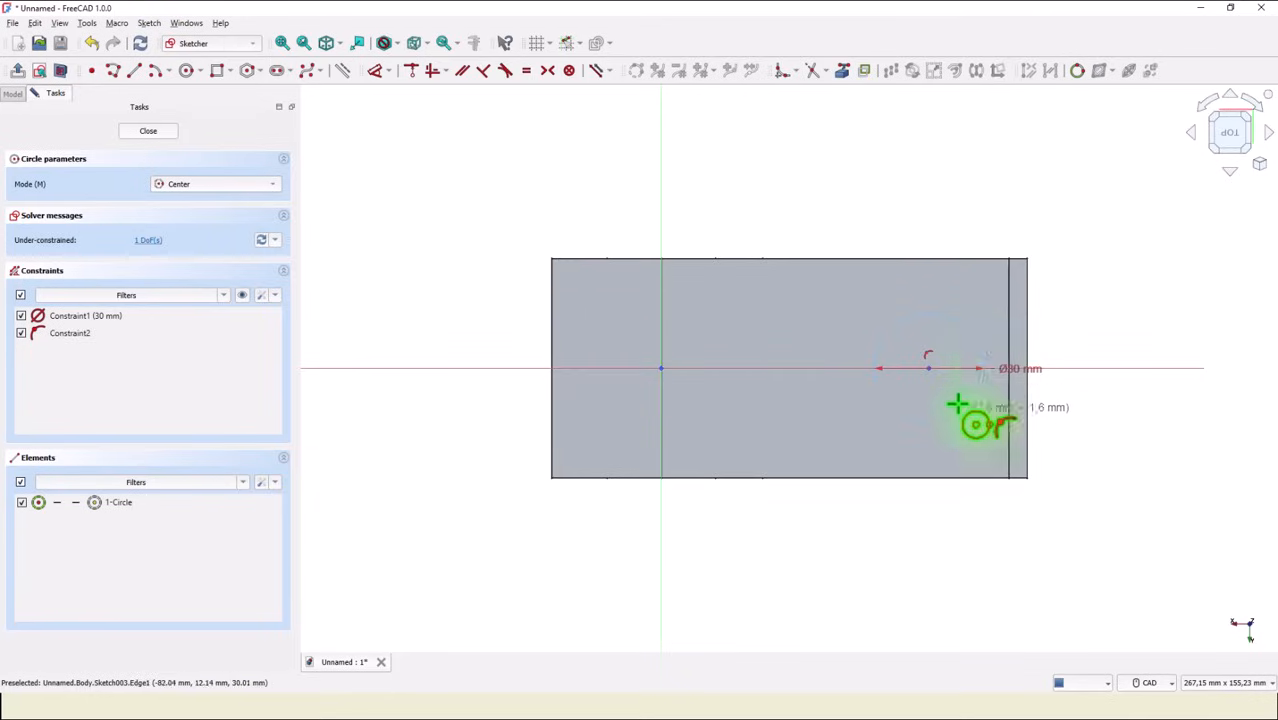
Step: Draw a 6 mm diameter circle on the horizontal axis between the origin and the large circle, about 45 mm from the origin
left_click(828, 368)
scroll(836, 349, "up", 5)
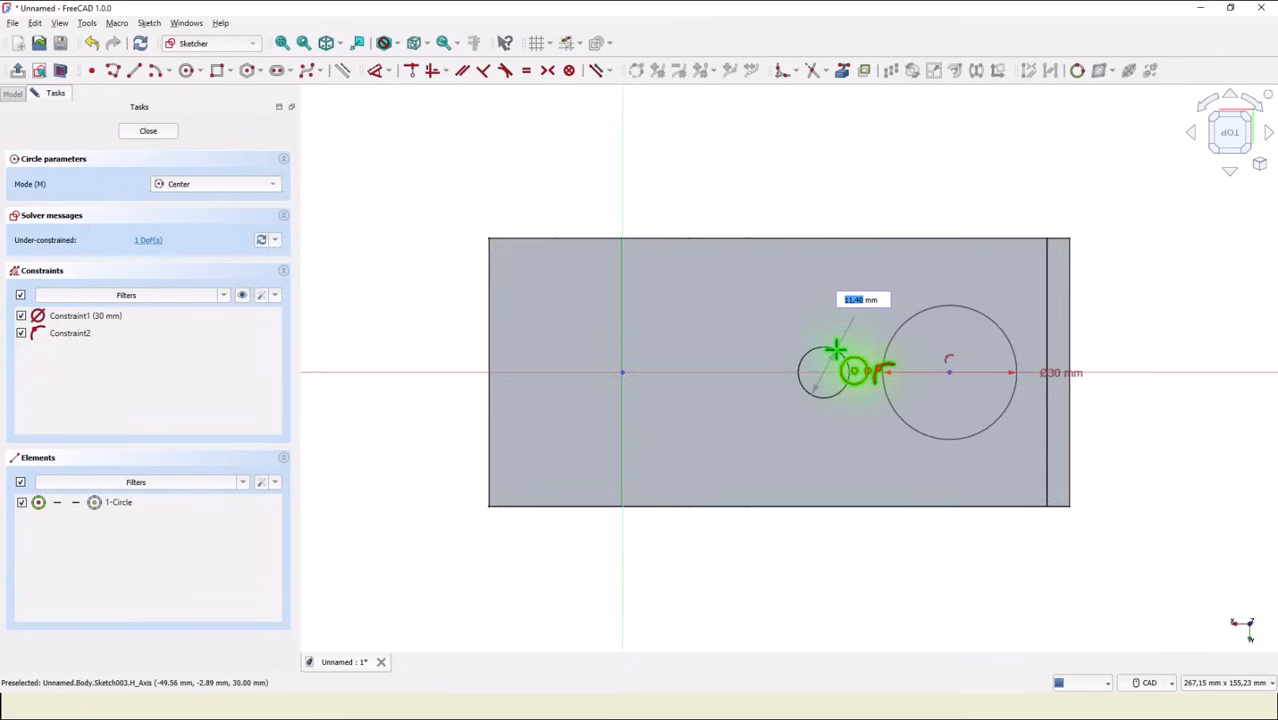
scroll(833, 360, "up", 1)
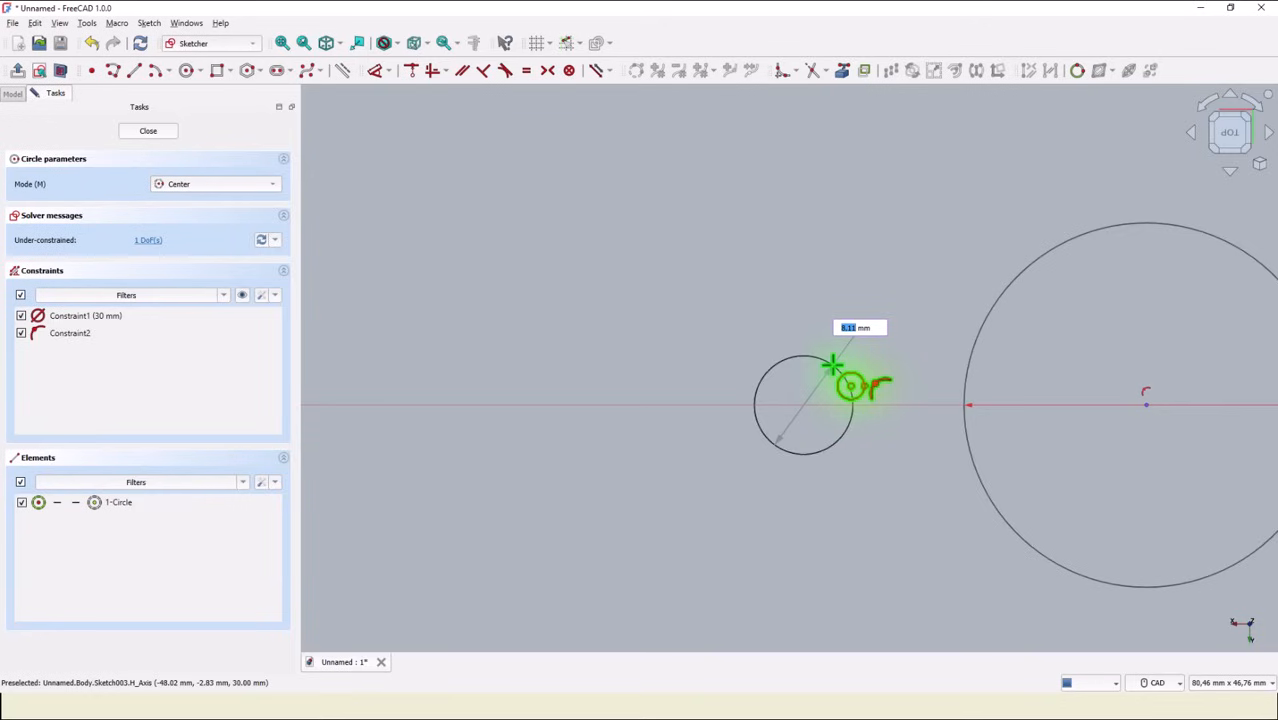
key("Return")
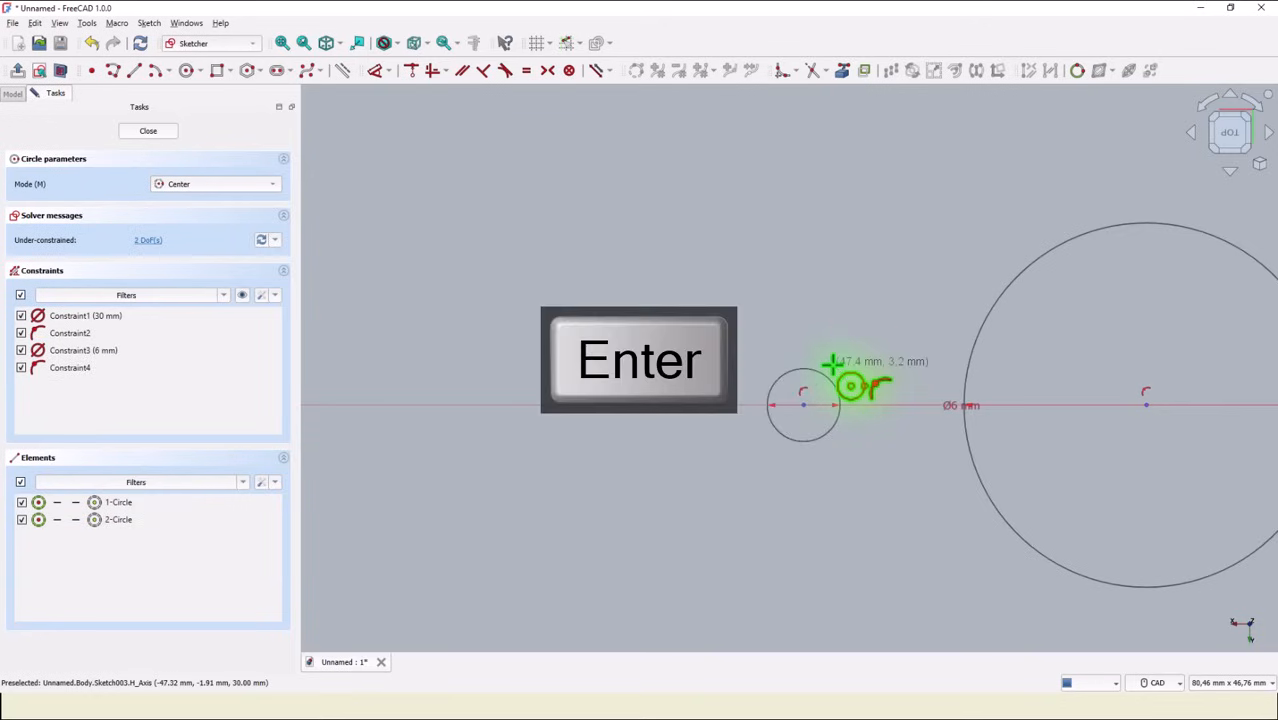
scroll(899, 282, "down", 10)
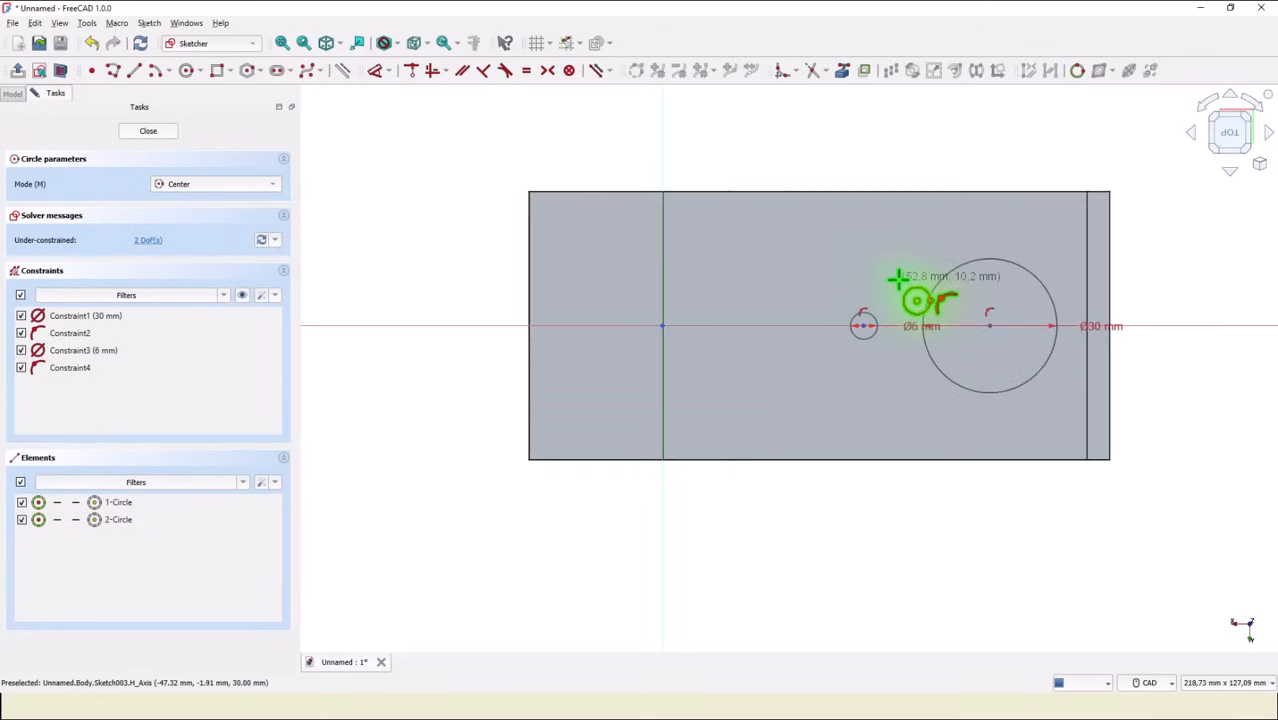
Step: Dimension the horizontal distance from the vertical axis to the large circle's centre as 70 mm
middle_click_drag(899, 282, 825, 328)
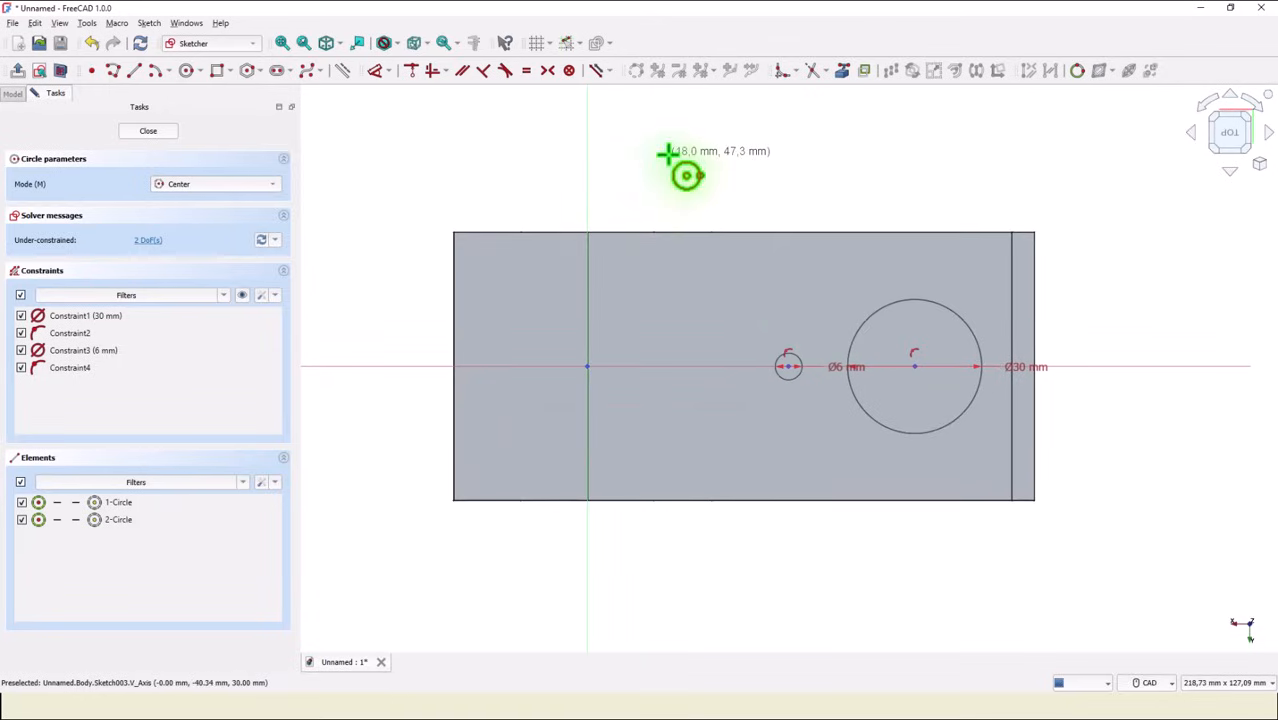
left_click(374, 67)
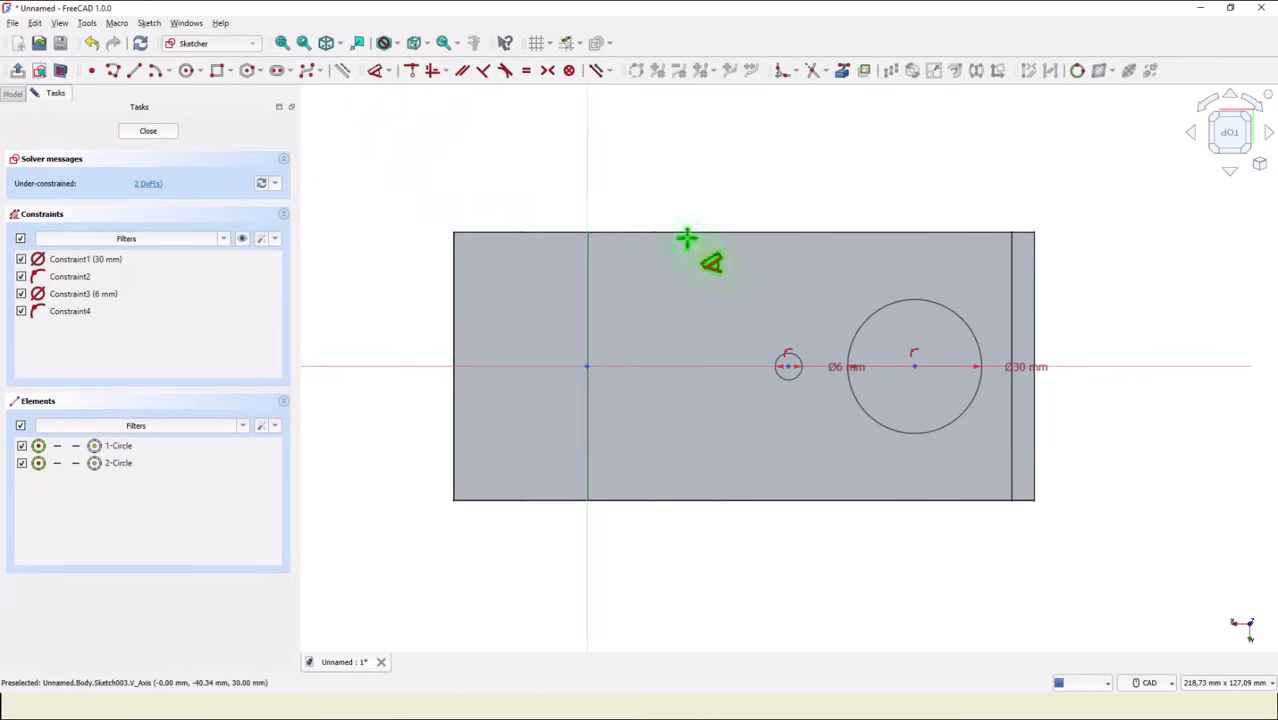
left_click(912, 367)
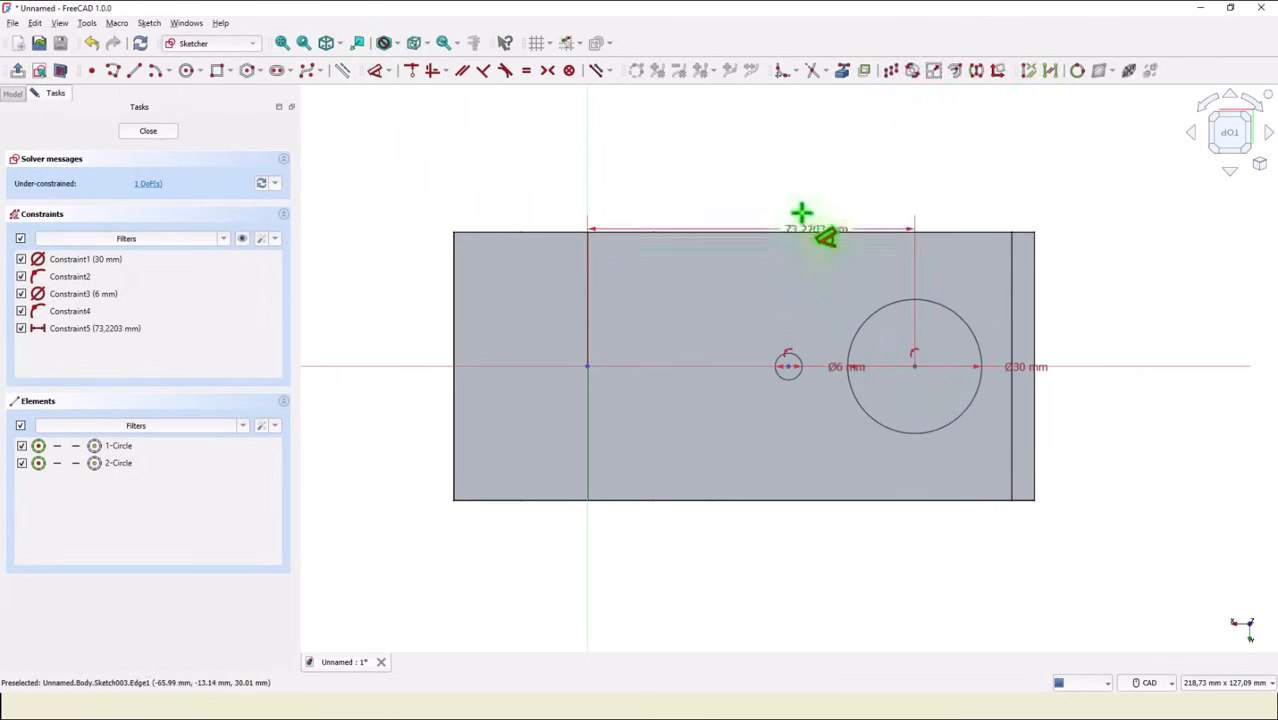
left_click(766, 157)
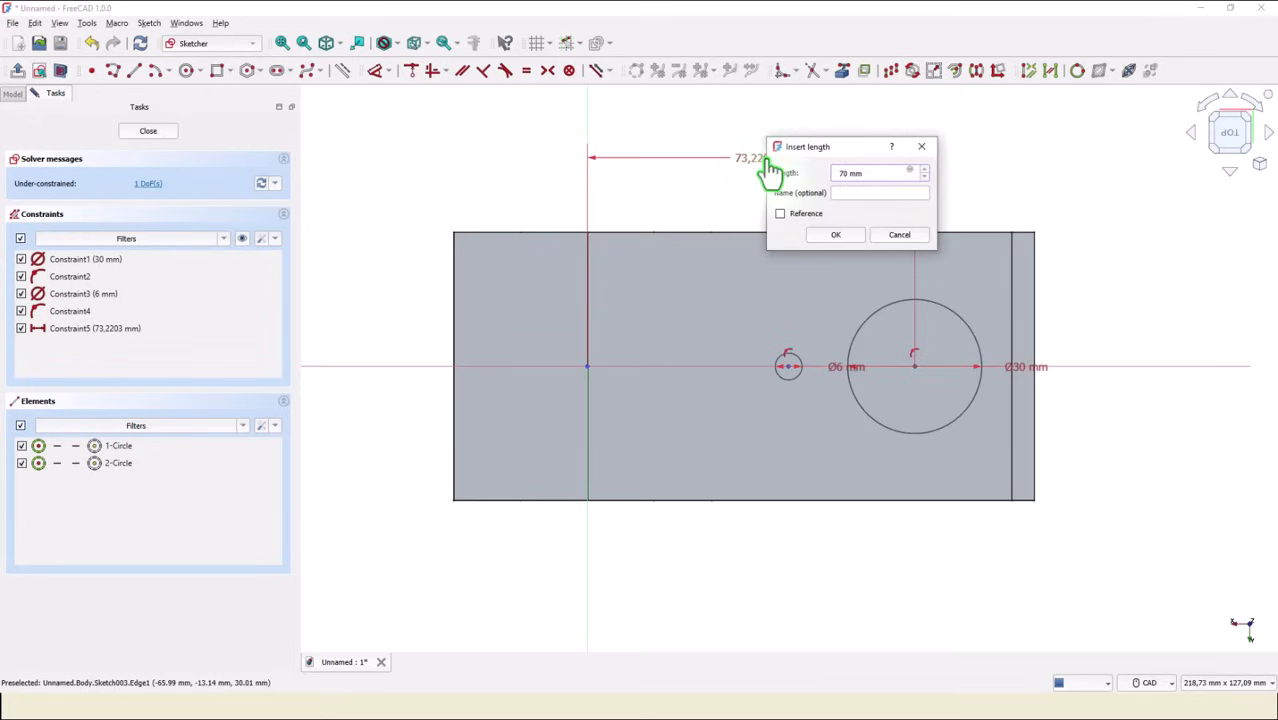
key("Return")
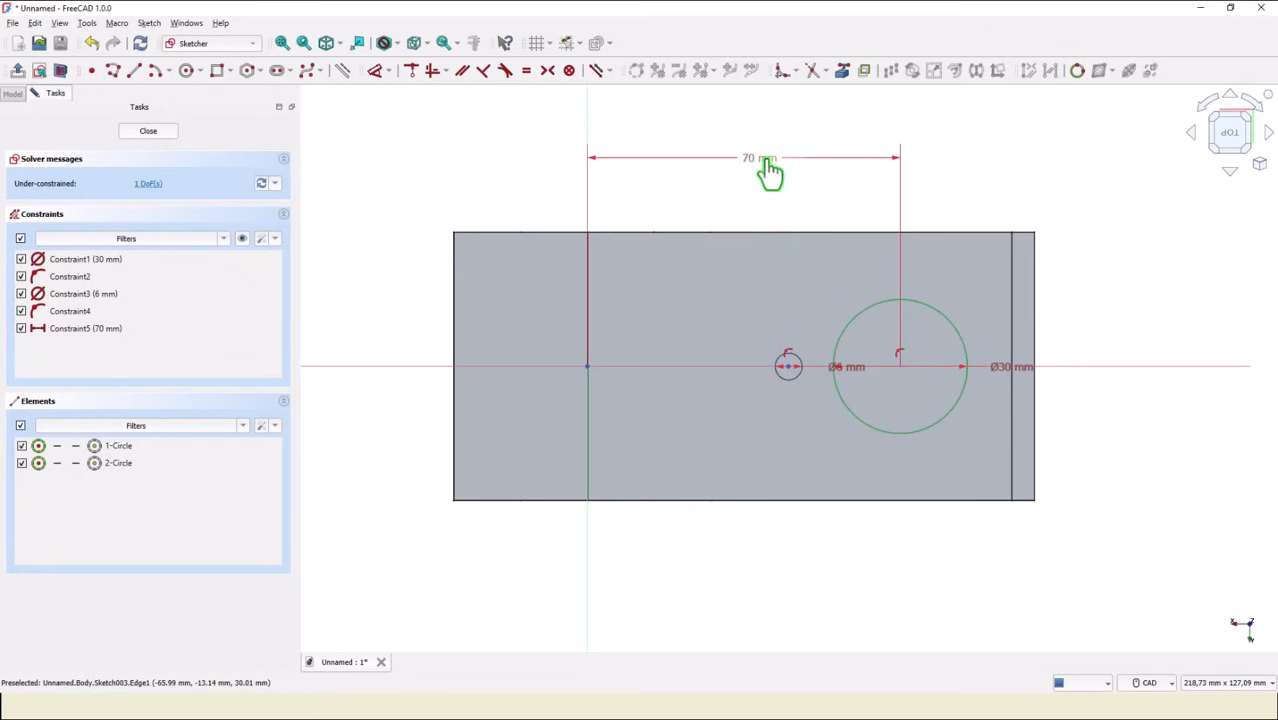
Step: Dimension the horizontal distance between the small and large circle centres on the top face as 30 mm and close the sketch
left_click(788, 366)
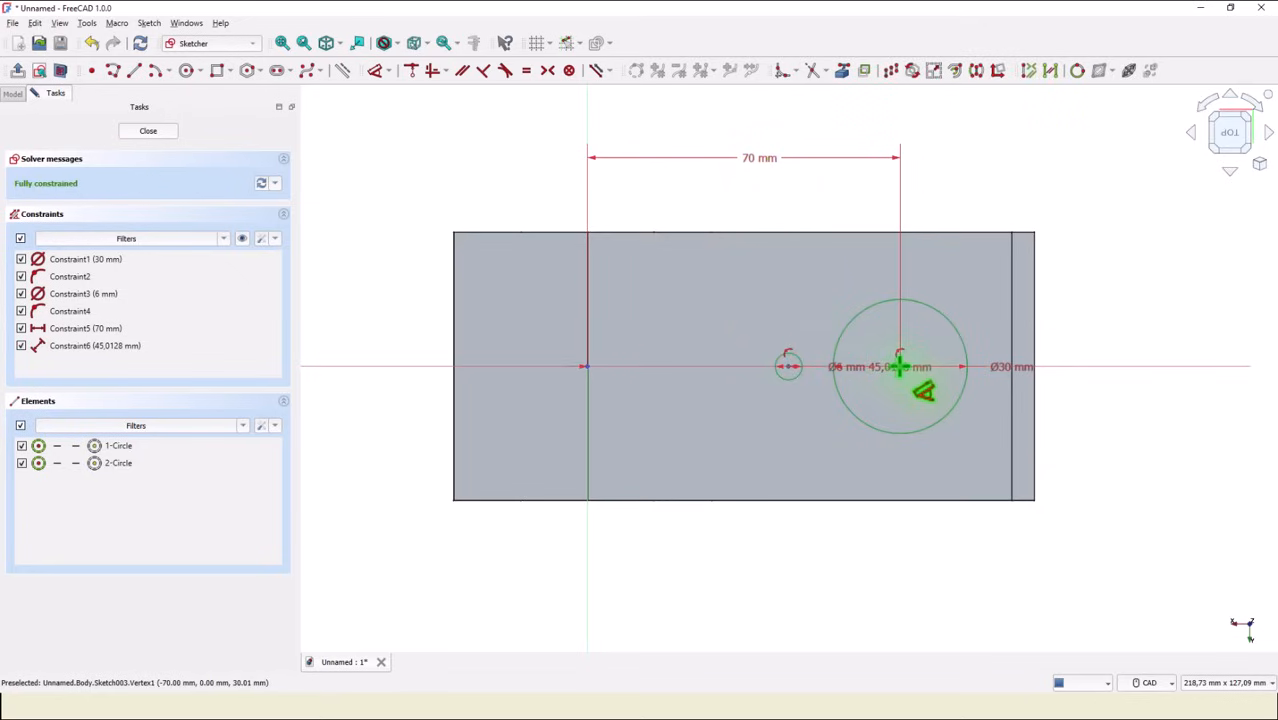
left_click(849, 280)
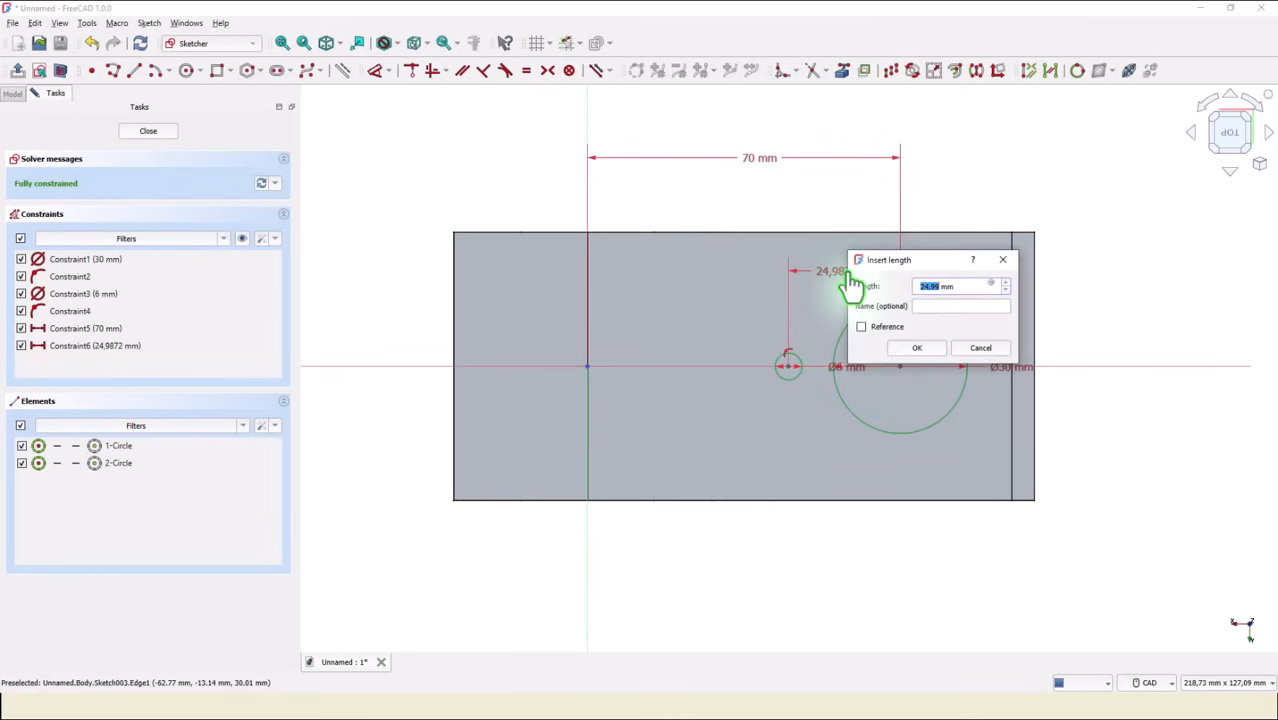
type("30")
key("Return")
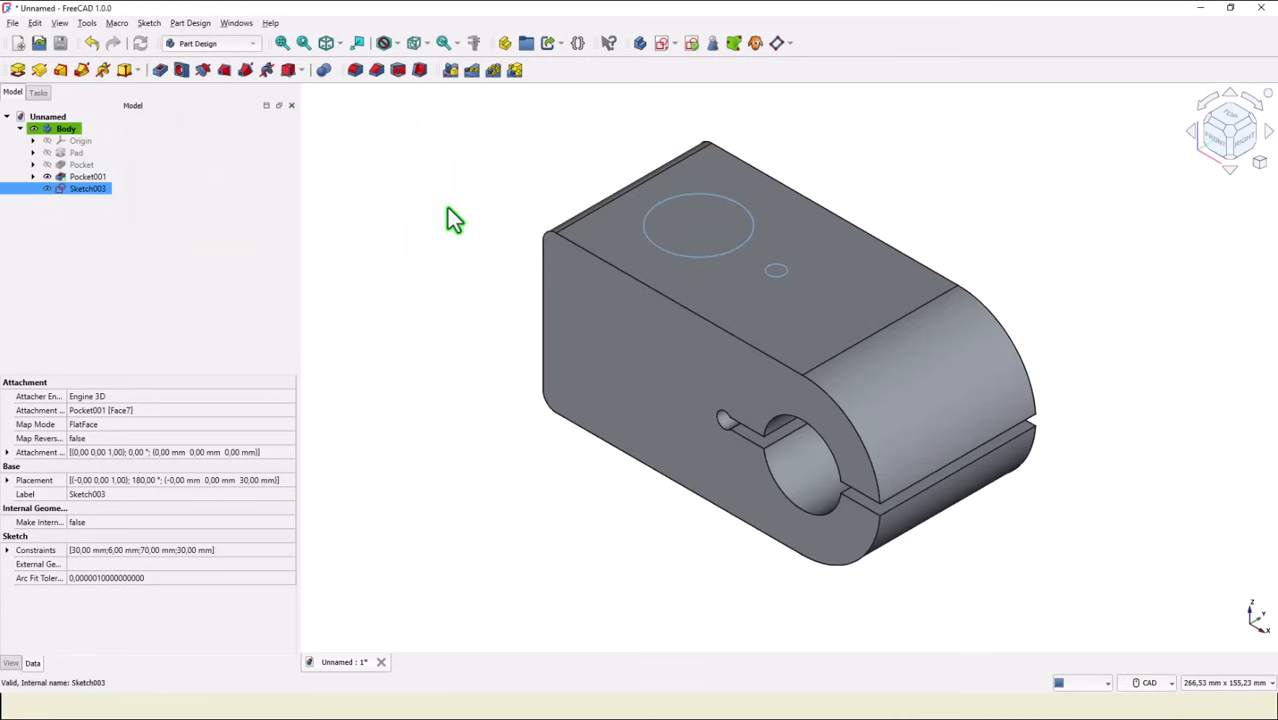
Step: Pocket the top-face sketch with the two circles using the type Through all
left_click(160, 70)
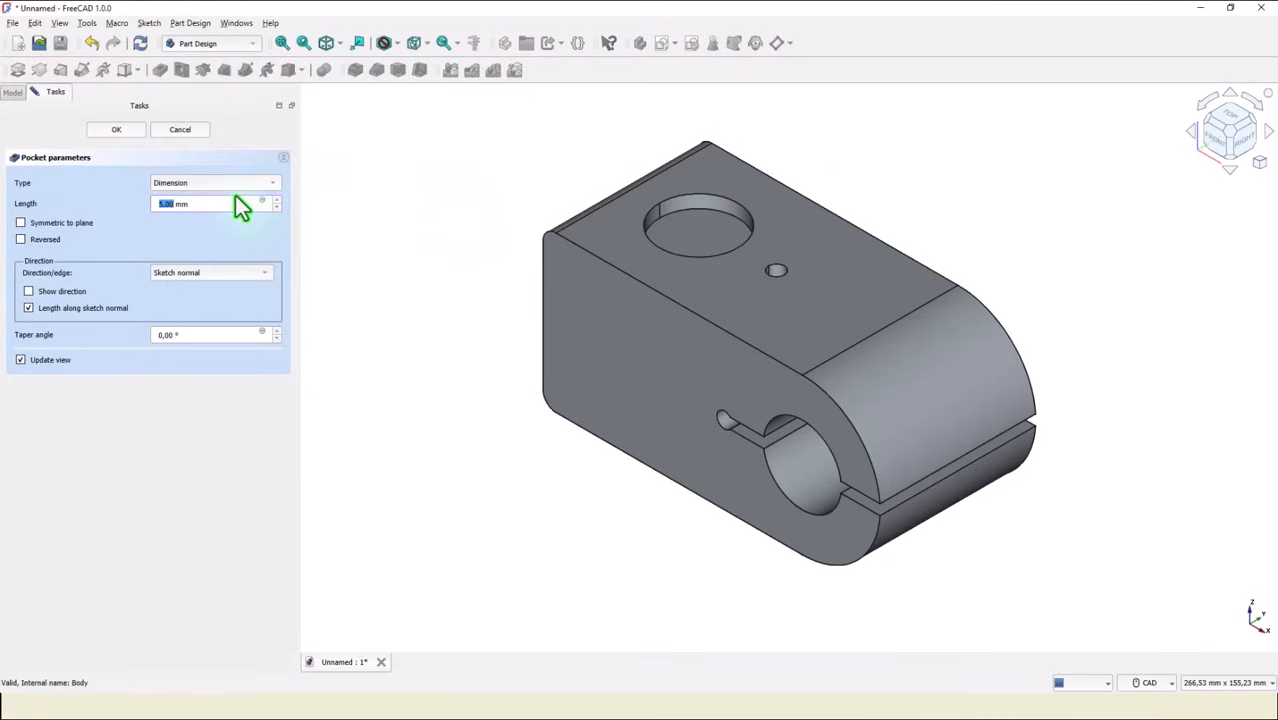
left_click(164, 186)
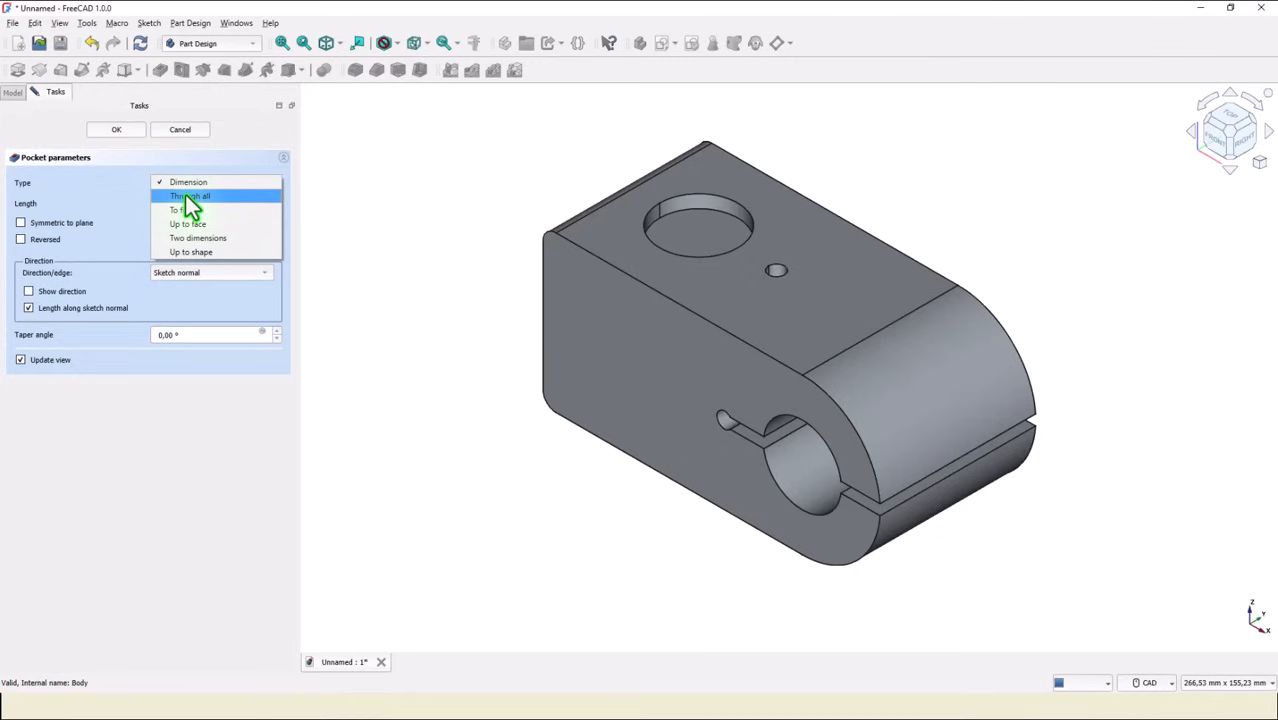
left_click(186, 194)
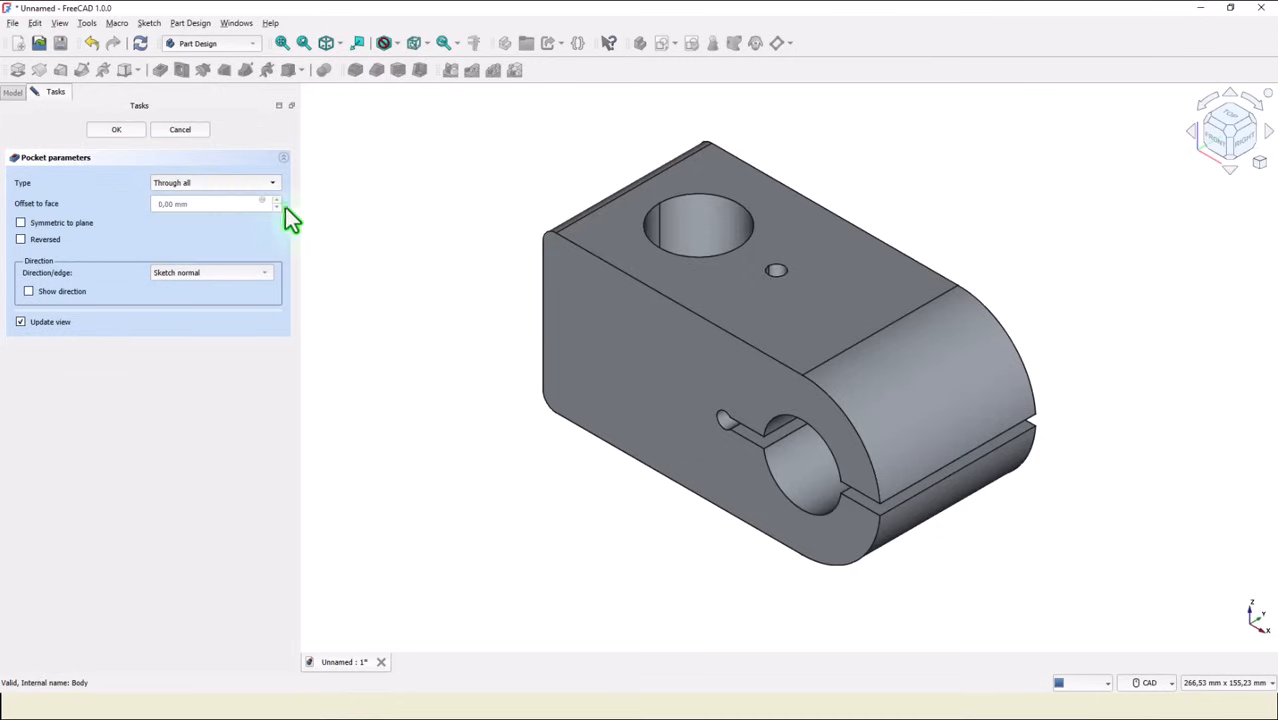
left_click(130, 128)
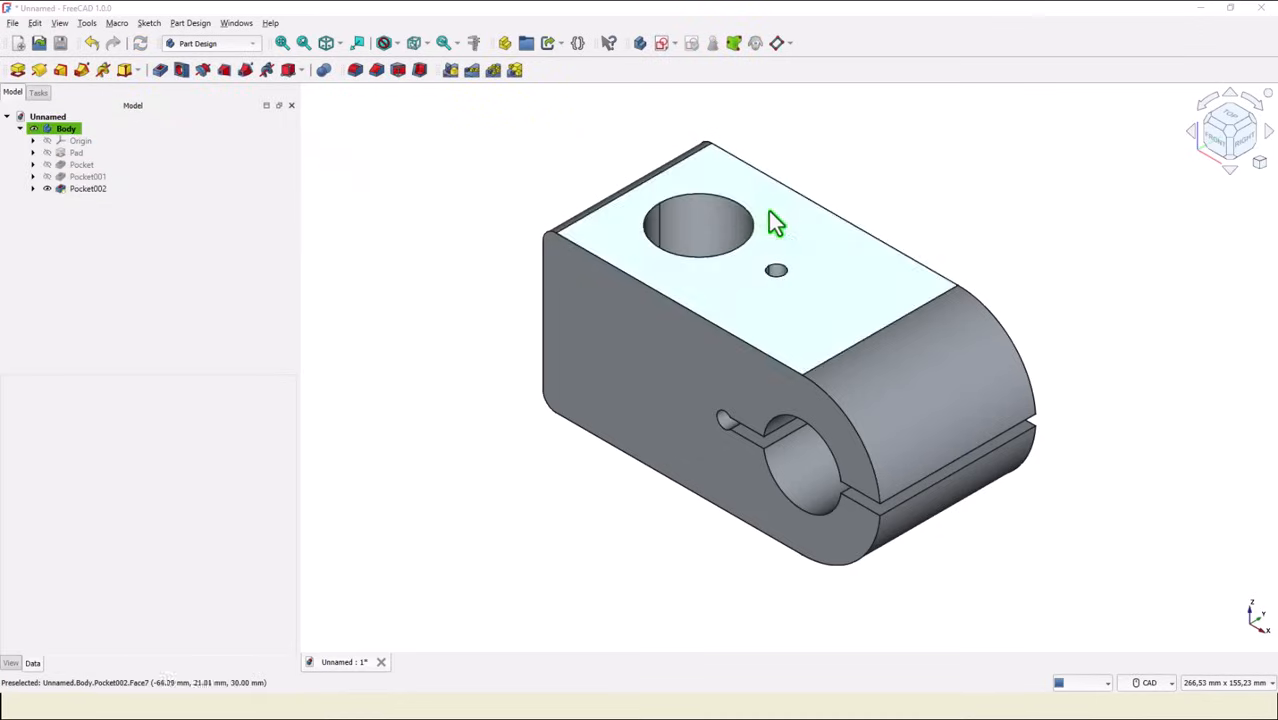
Step: Start a sketch on the top face and draw a rectangle about 63 by 4 mm from inside the small hole past the block's square end
left_click(731, 212)
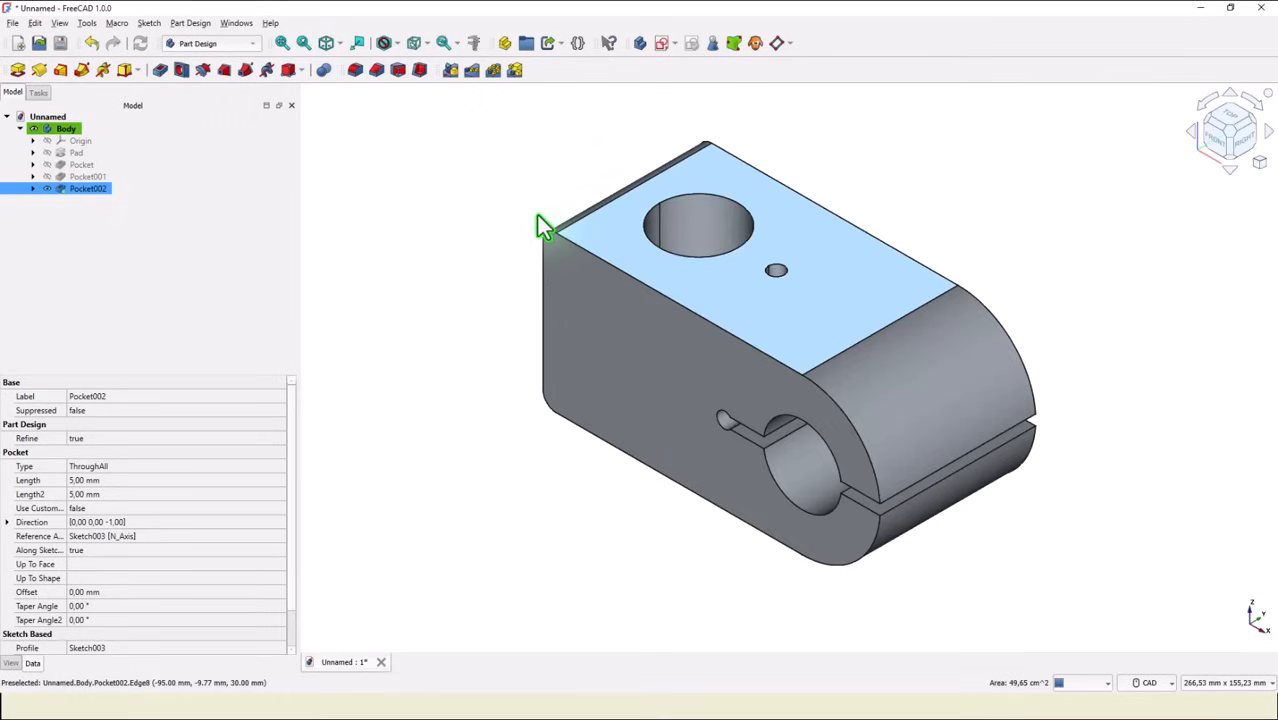
left_click(662, 44)
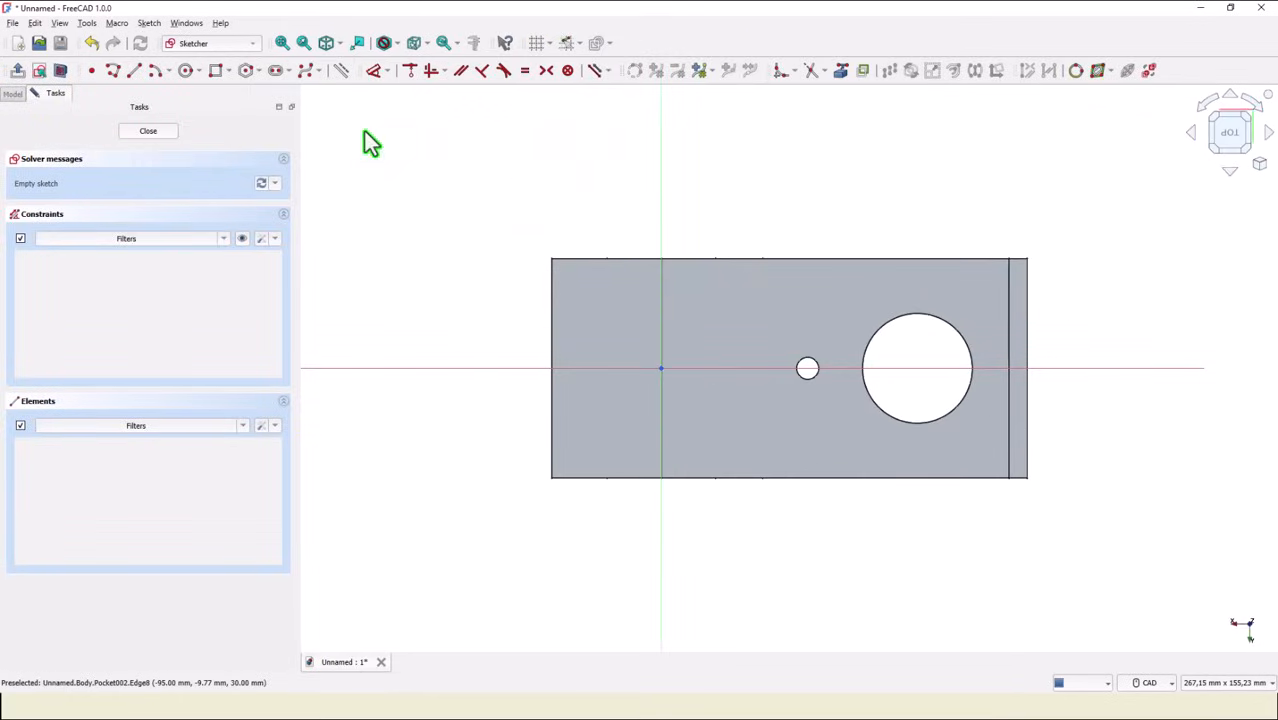
left_click(217, 68)
scroll(900, 320, "up", 4)
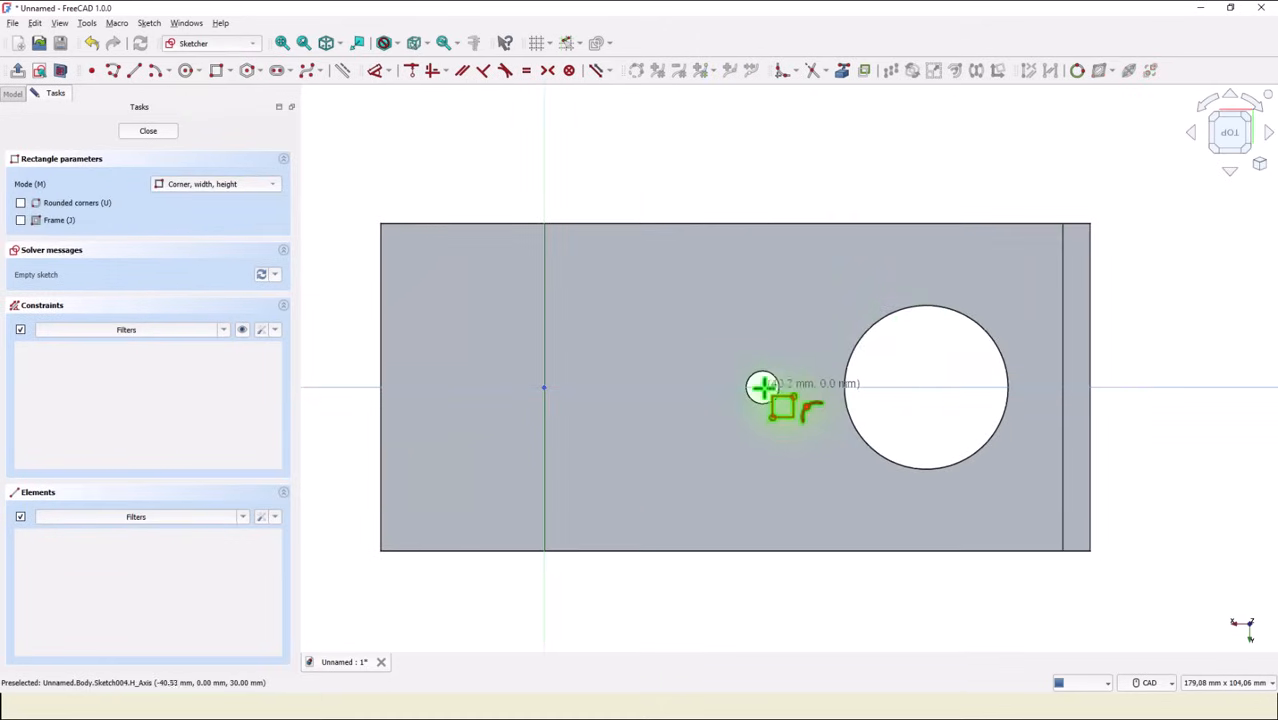
scroll(762, 384, "up", 1)
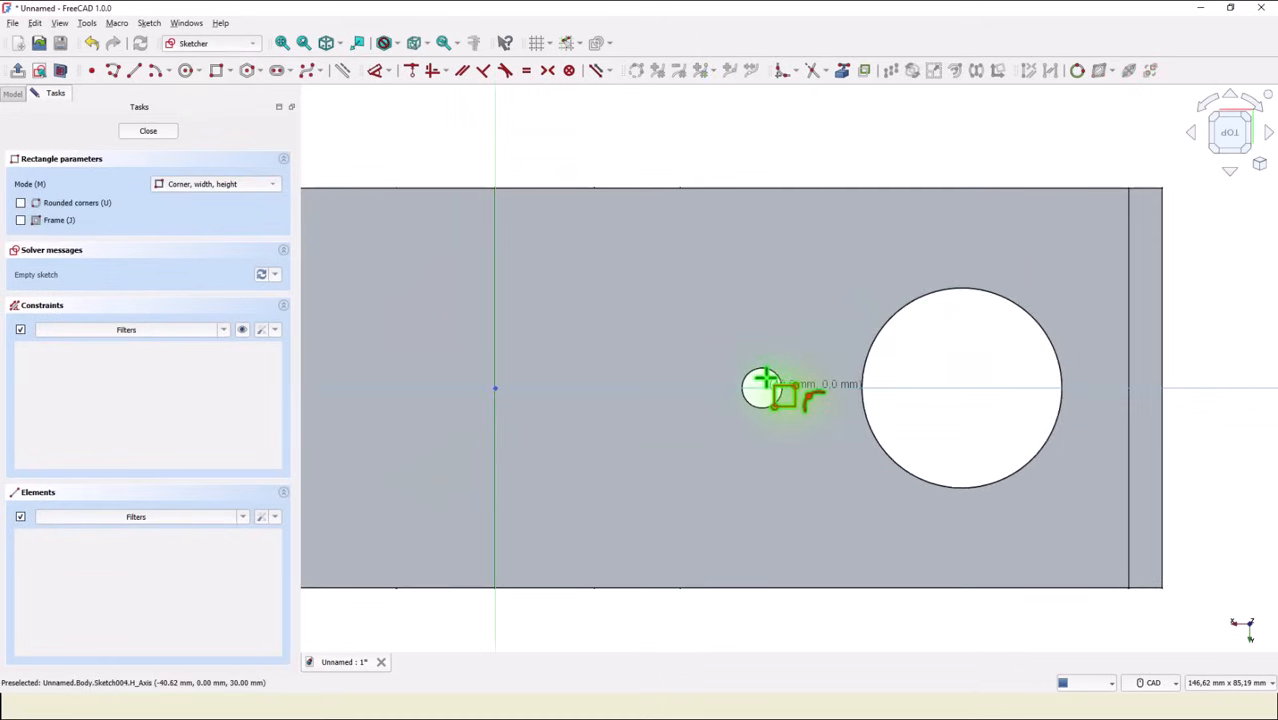
left_click(764, 388)
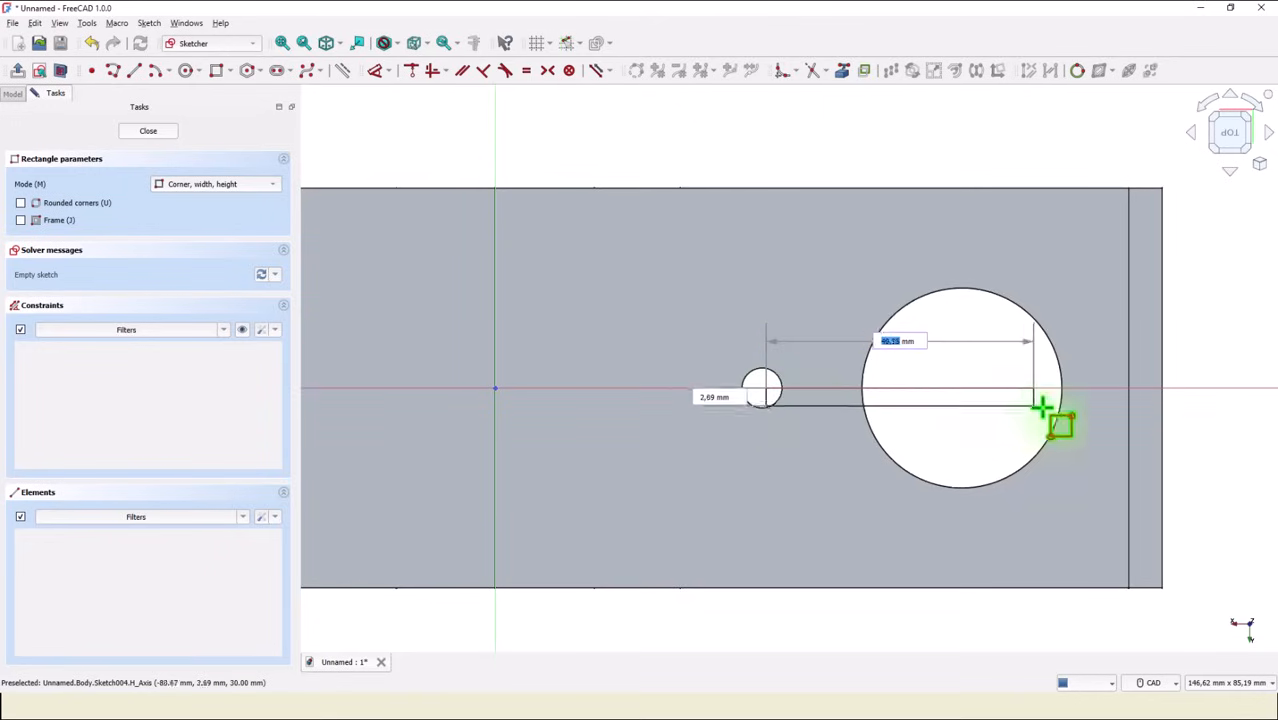
right_click(972, 420)
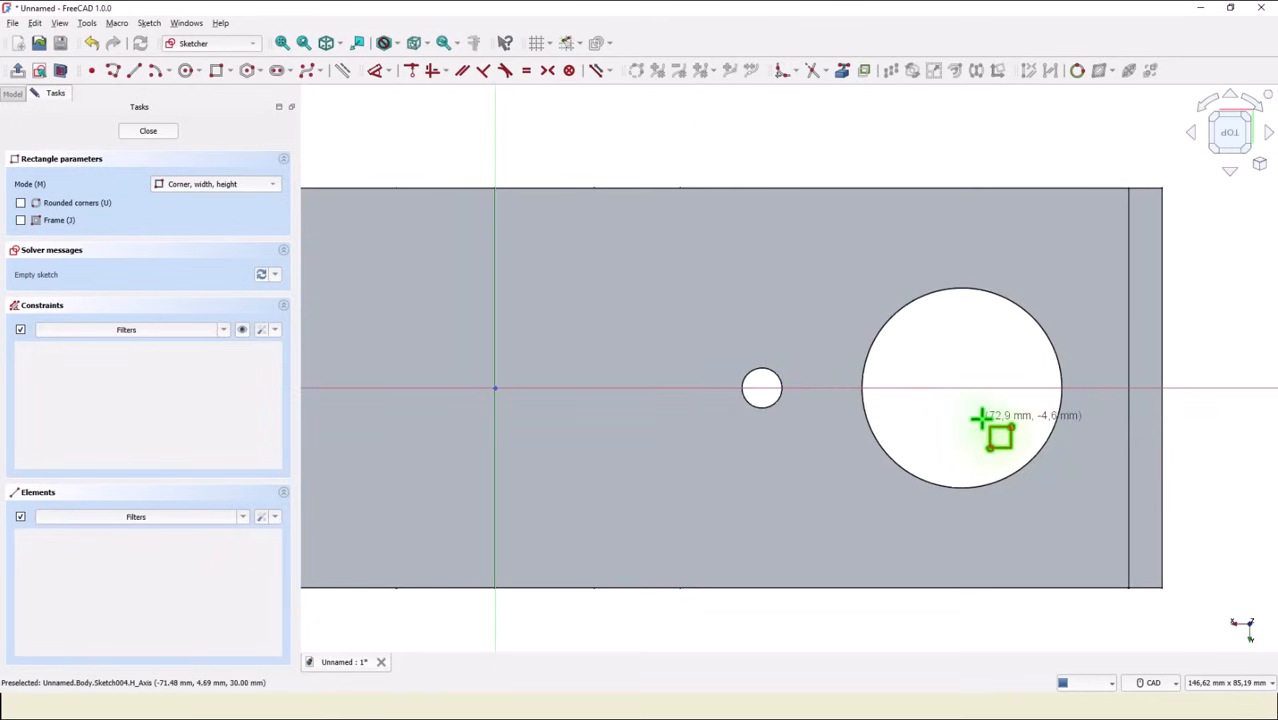
scroll(765, 385, "up", 3)
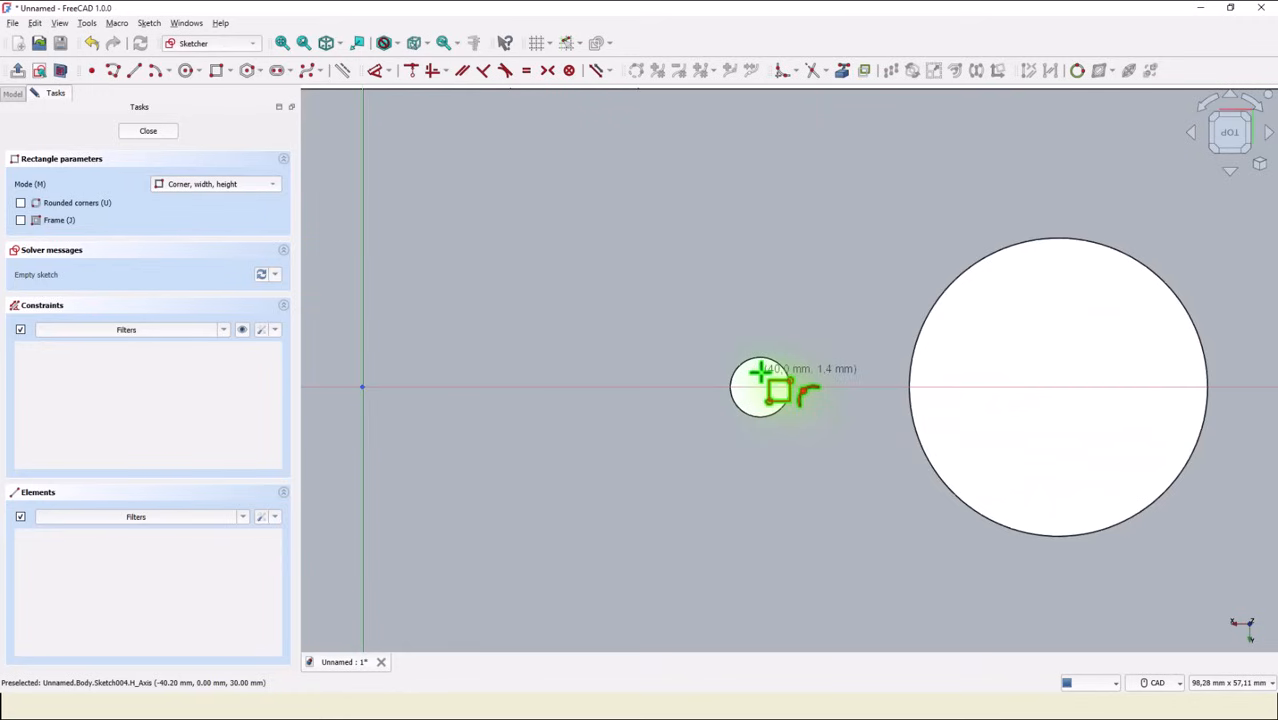
left_click(764, 373)
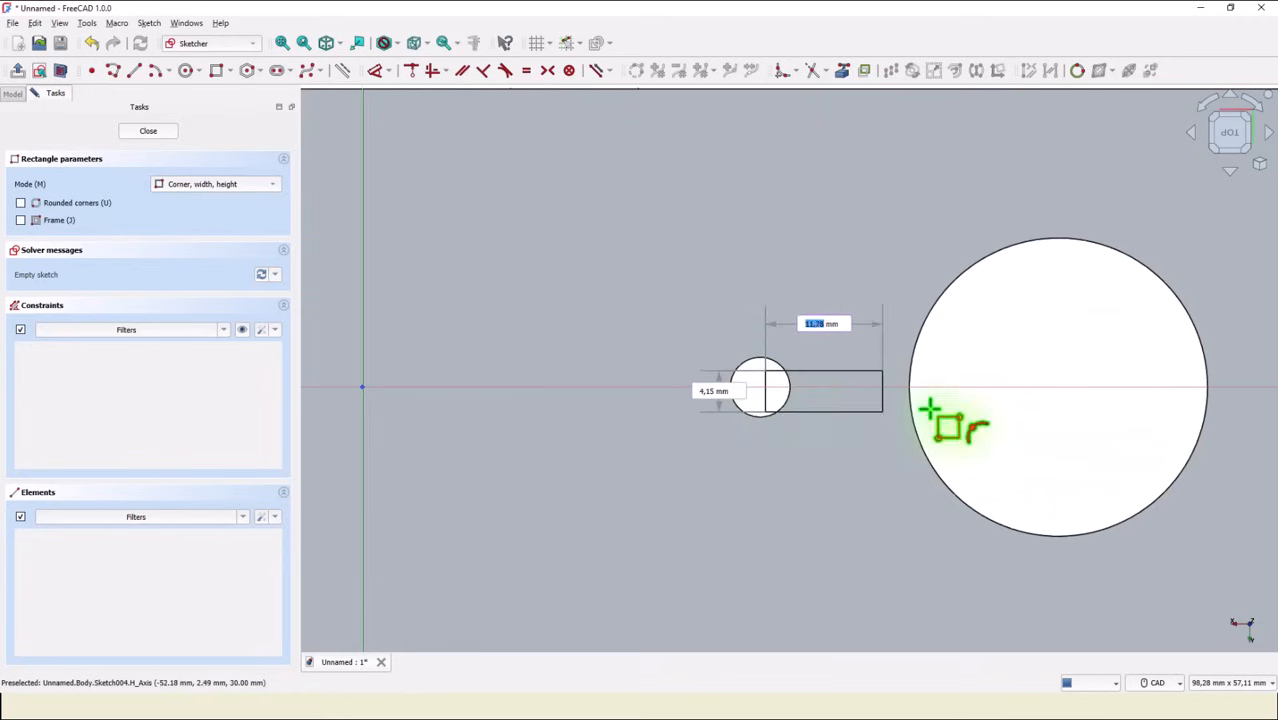
middle_click_drag(1198, 408, 896, 419)
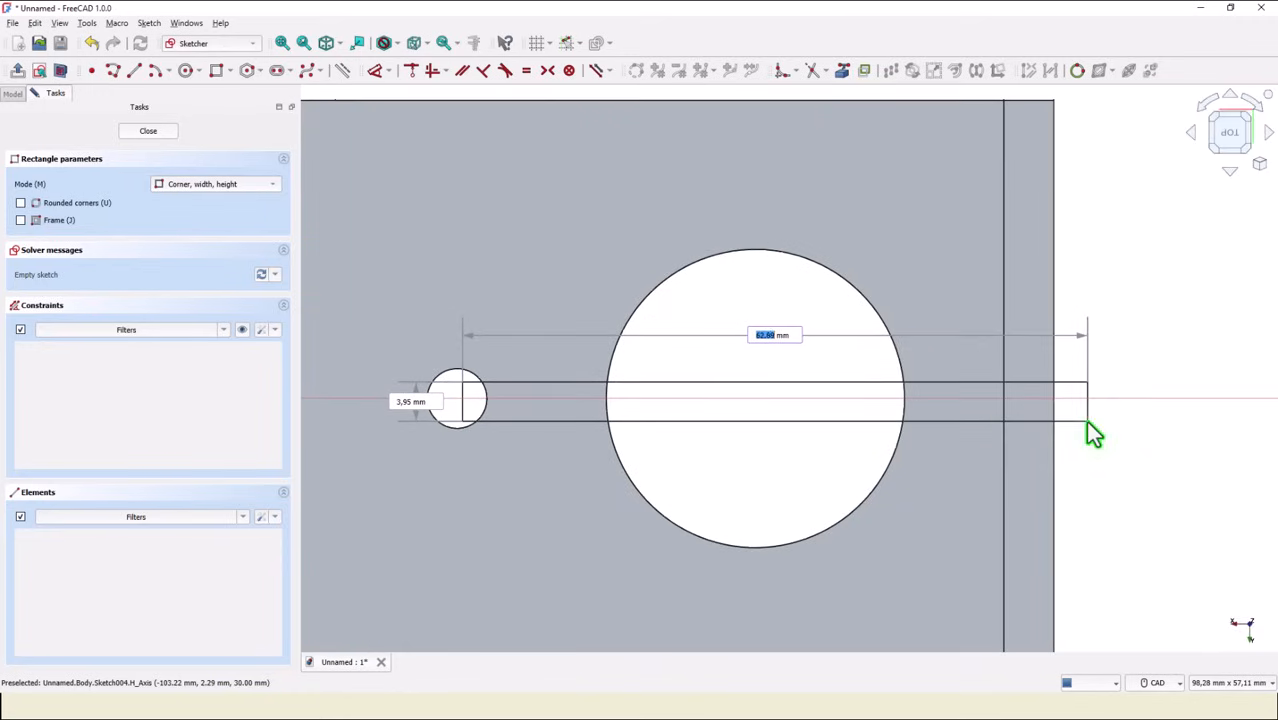
left_click(1086, 421)
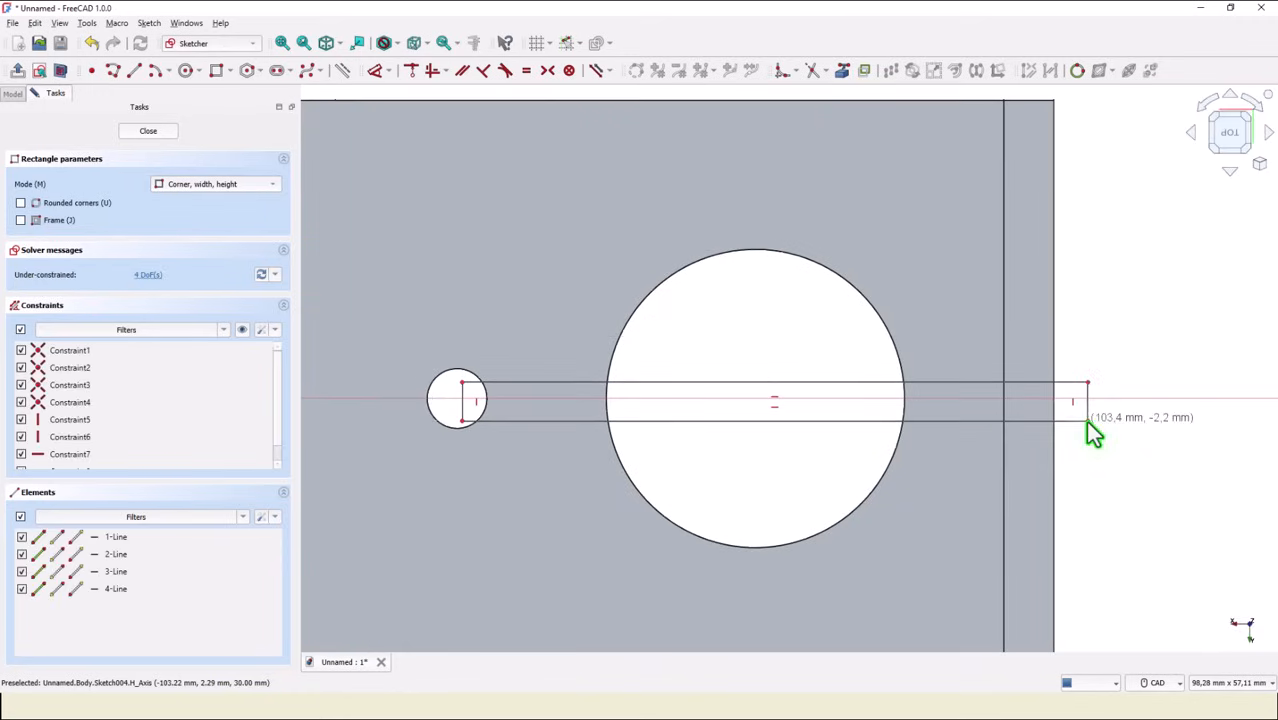
Step: Project the block's square-end edge and the small hole's circle into the sketch as external geometry
left_click(842, 72)
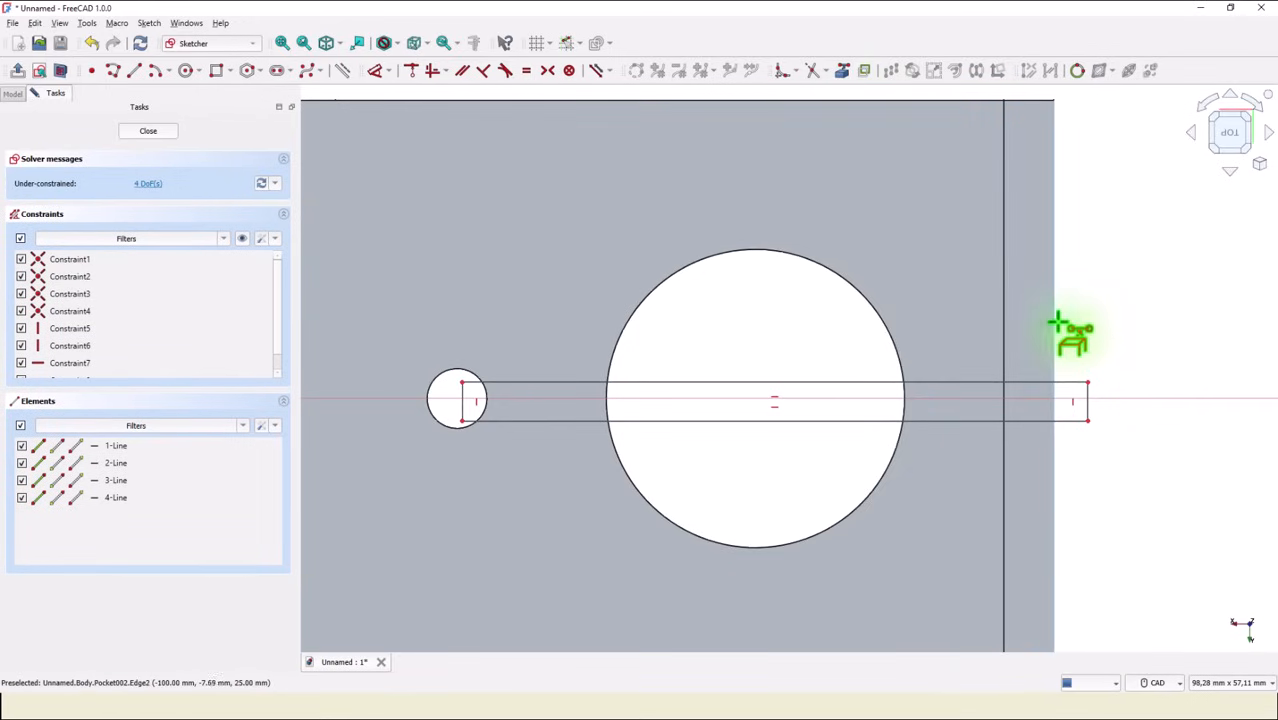
left_click(1053, 324)
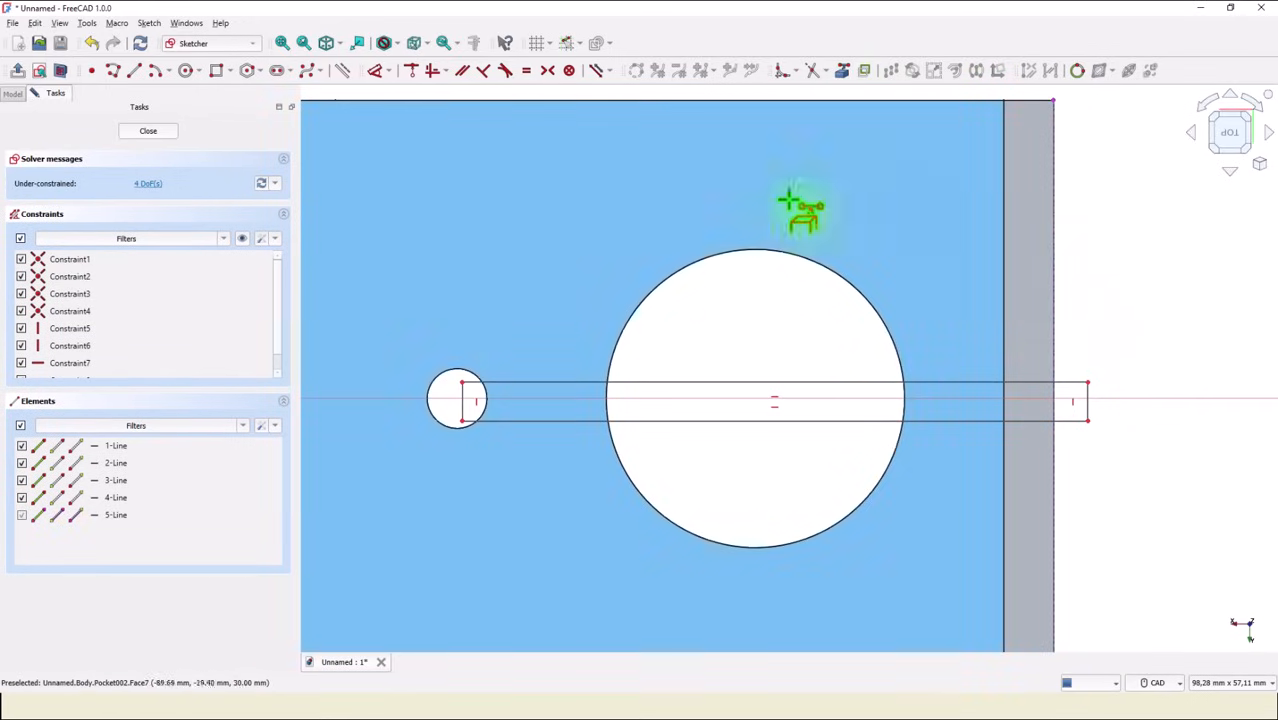
left_click(459, 368)
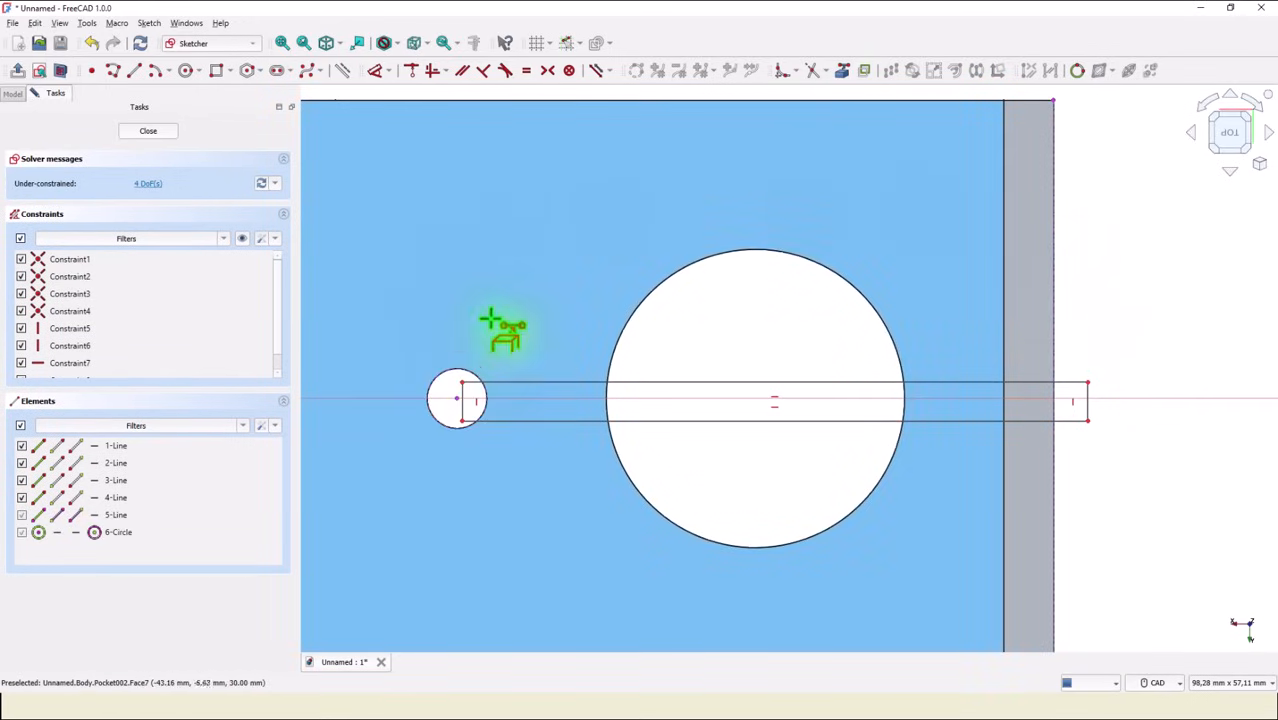
Step: Make the rectangle's inner short side symmetric about the small hole's centre and constrain an outer corner onto the projected end edge
left_click(546, 72)
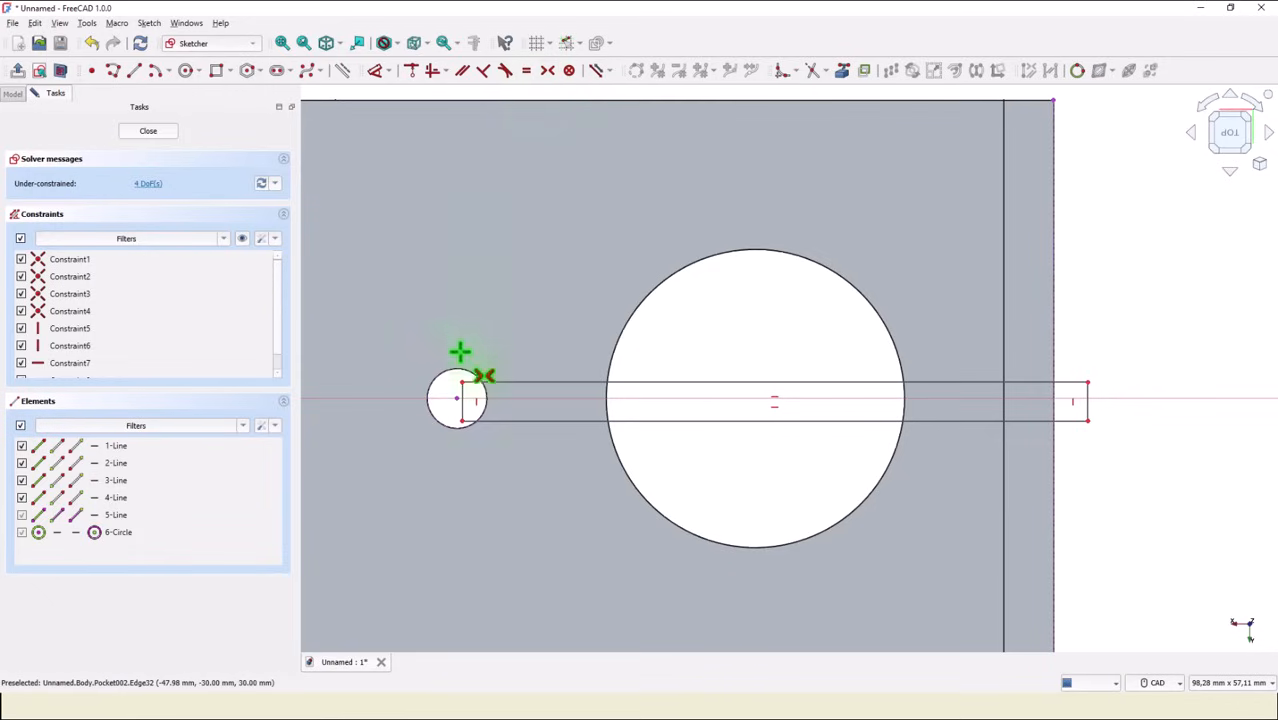
left_click(462, 383)
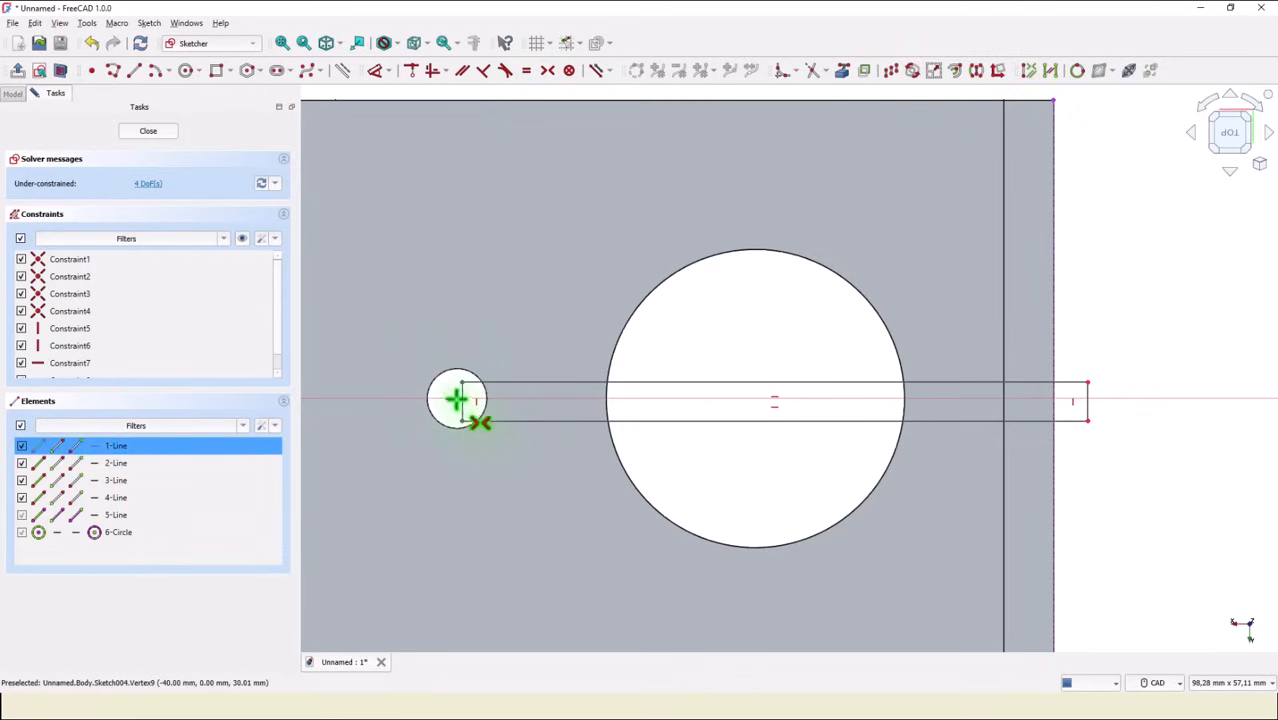
left_click(456, 399)
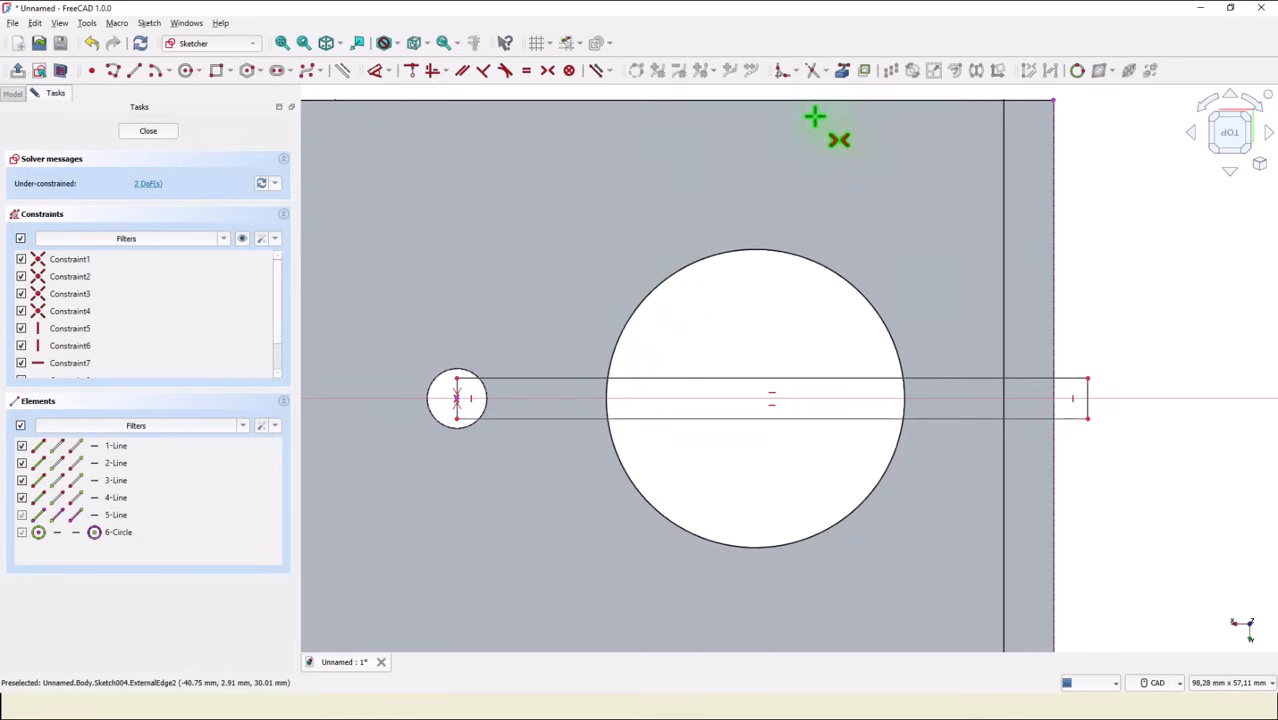
left_click(411, 70)
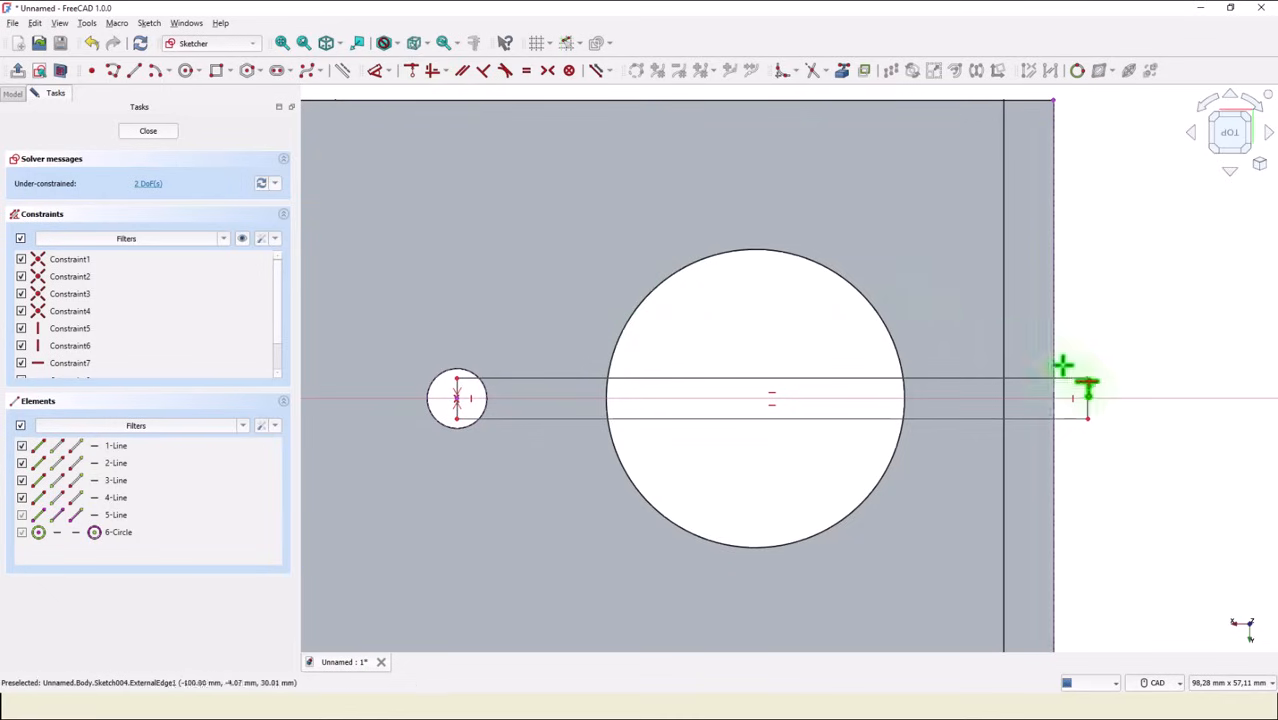
left_click(1089, 381)
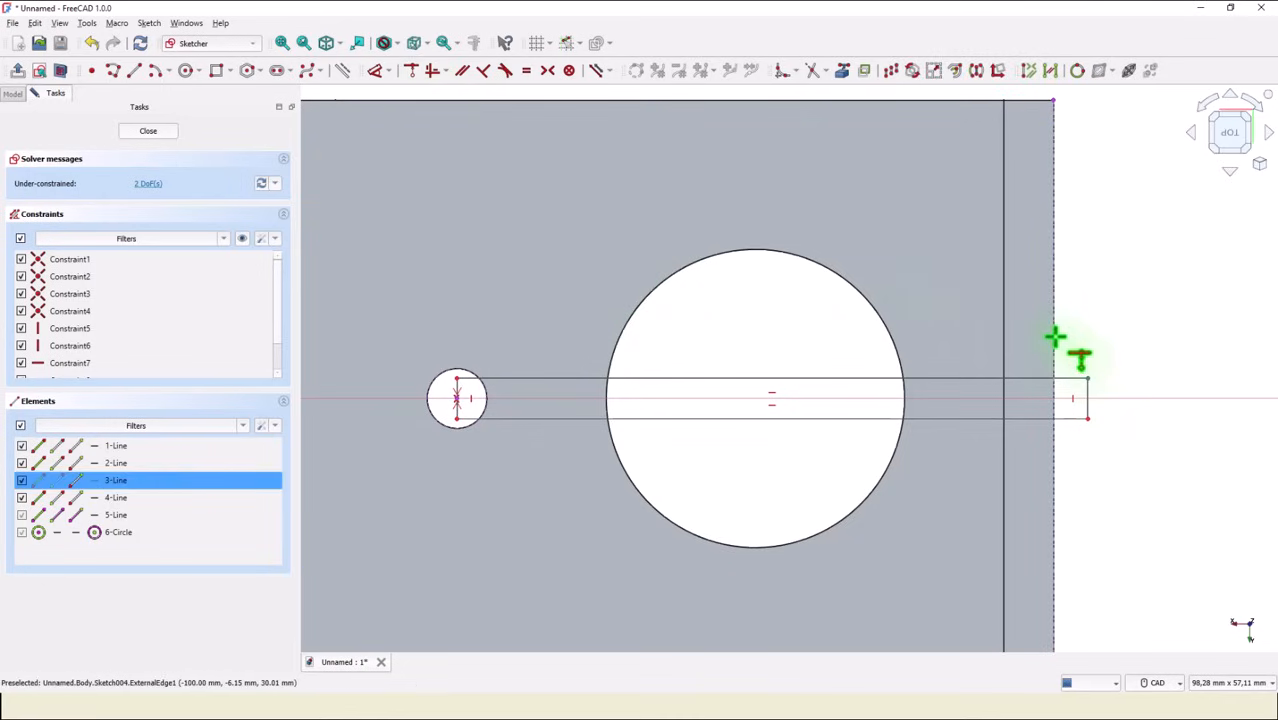
left_click(1055, 338)
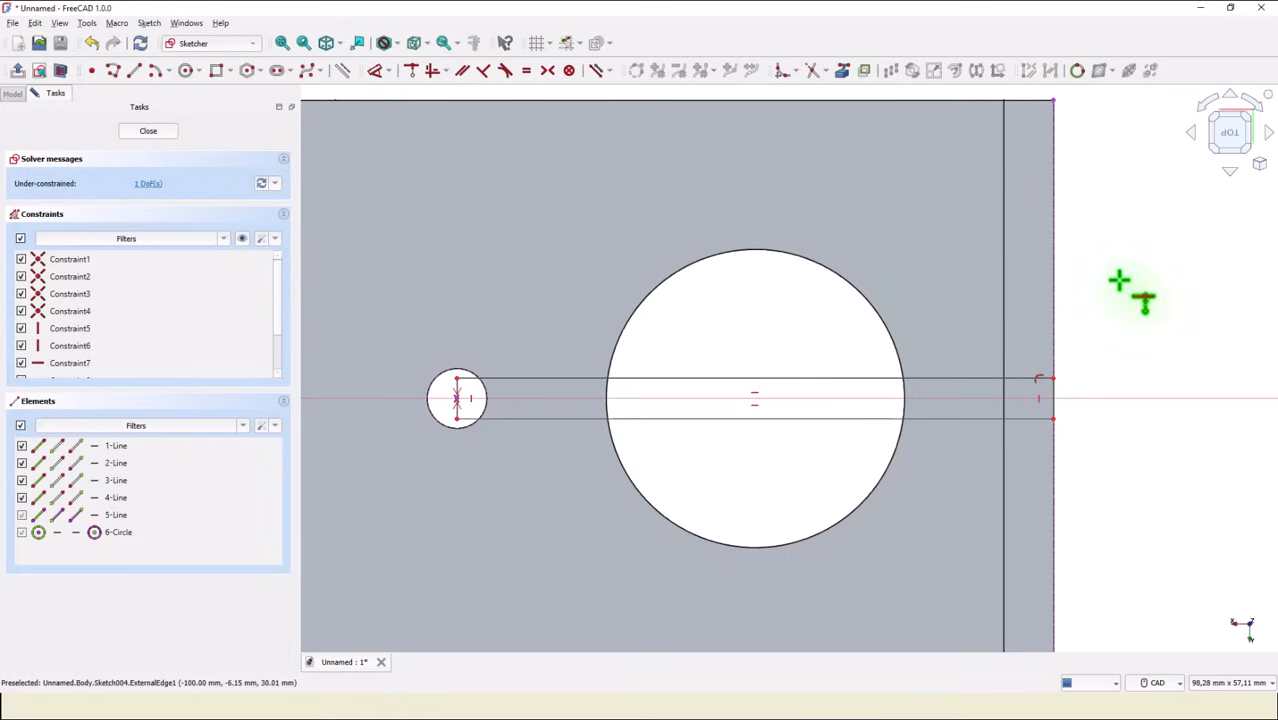
Step: Dimension the distance between the rectangle's two long sides as 4 mm and close the sketch
left_click(378, 80)
left_click(773, 378)
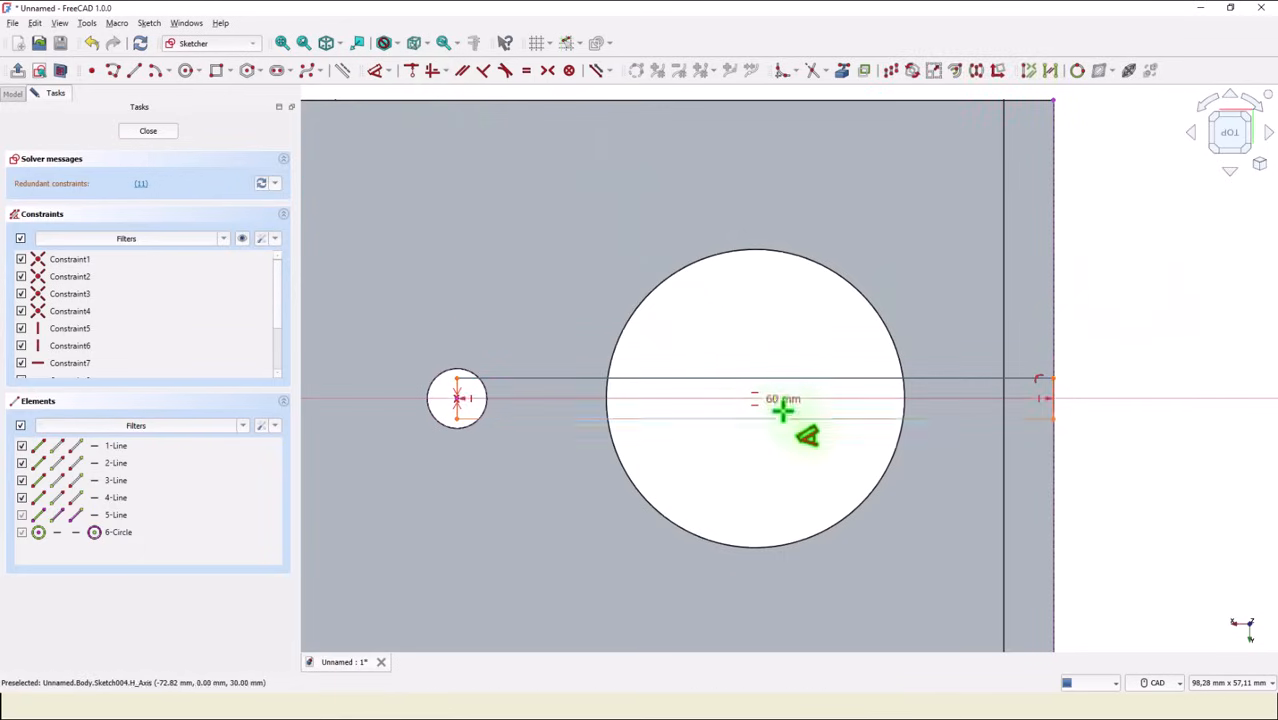
left_click(783, 420)
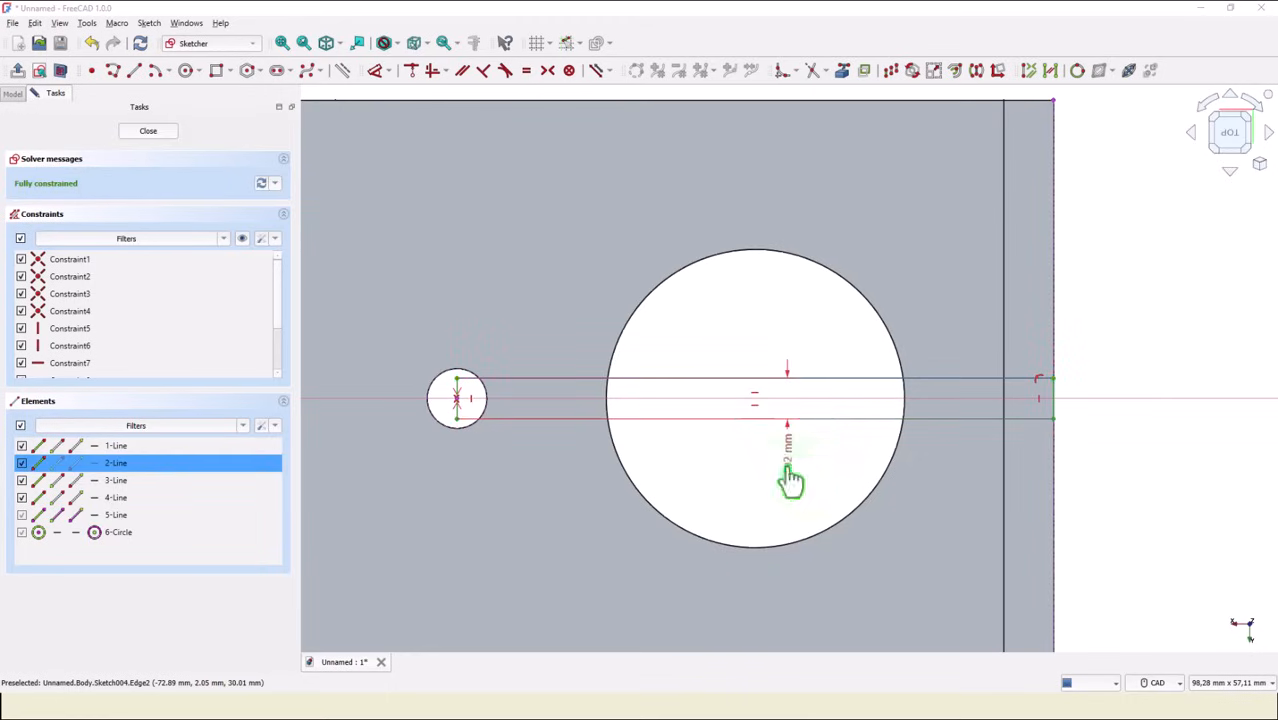
left_click(789, 478)
type("4")
key("Return")
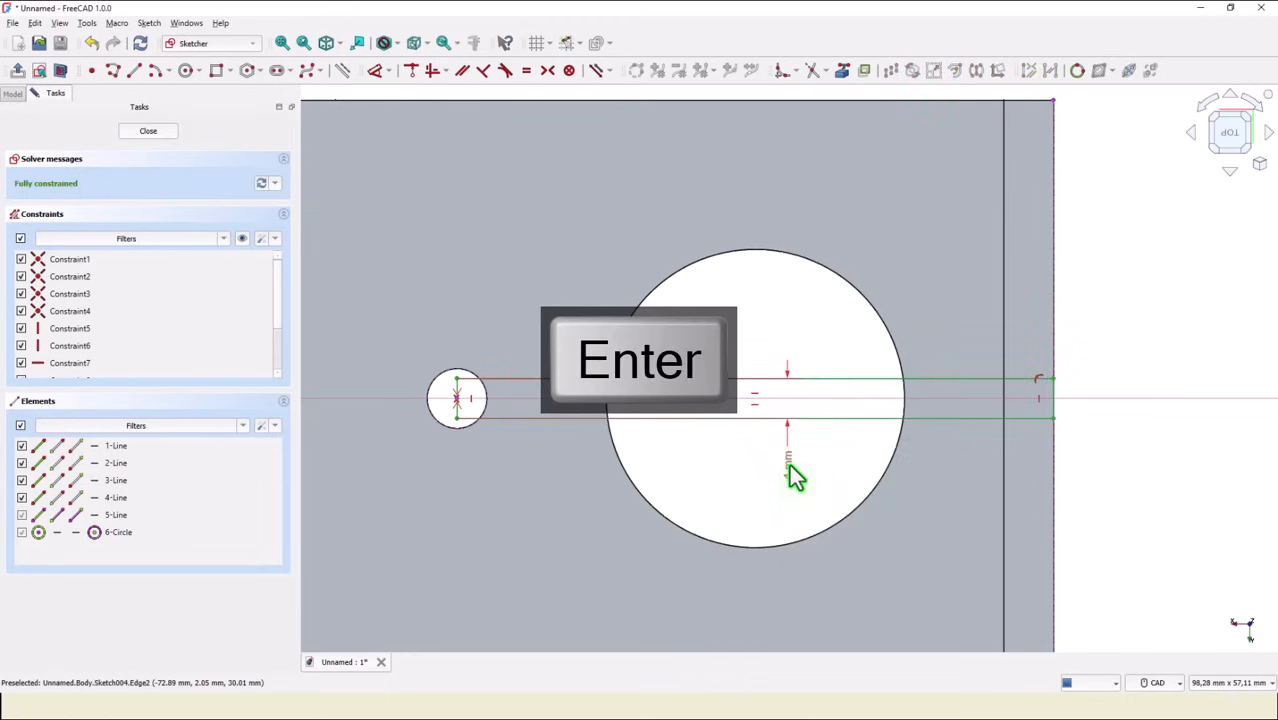
left_click(136, 130)
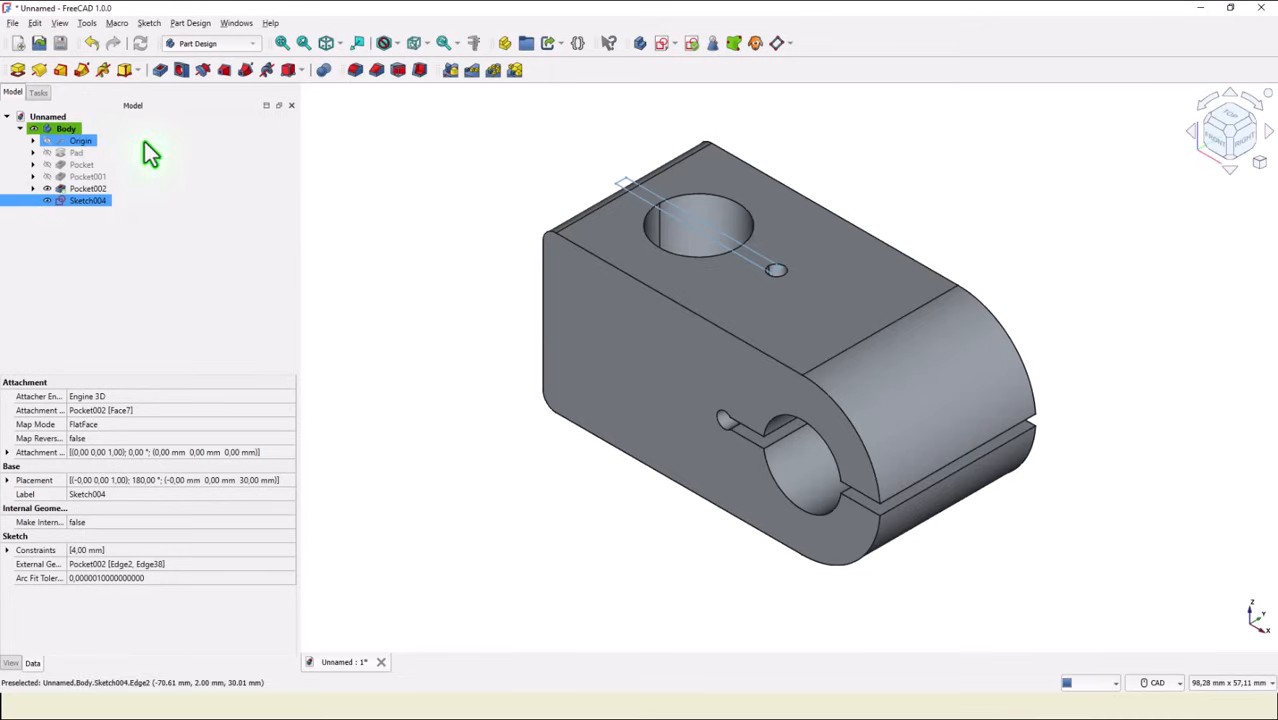
Step: Pocket the rectangular slot sketch on the top face using the type Through all
left_click(160, 70)
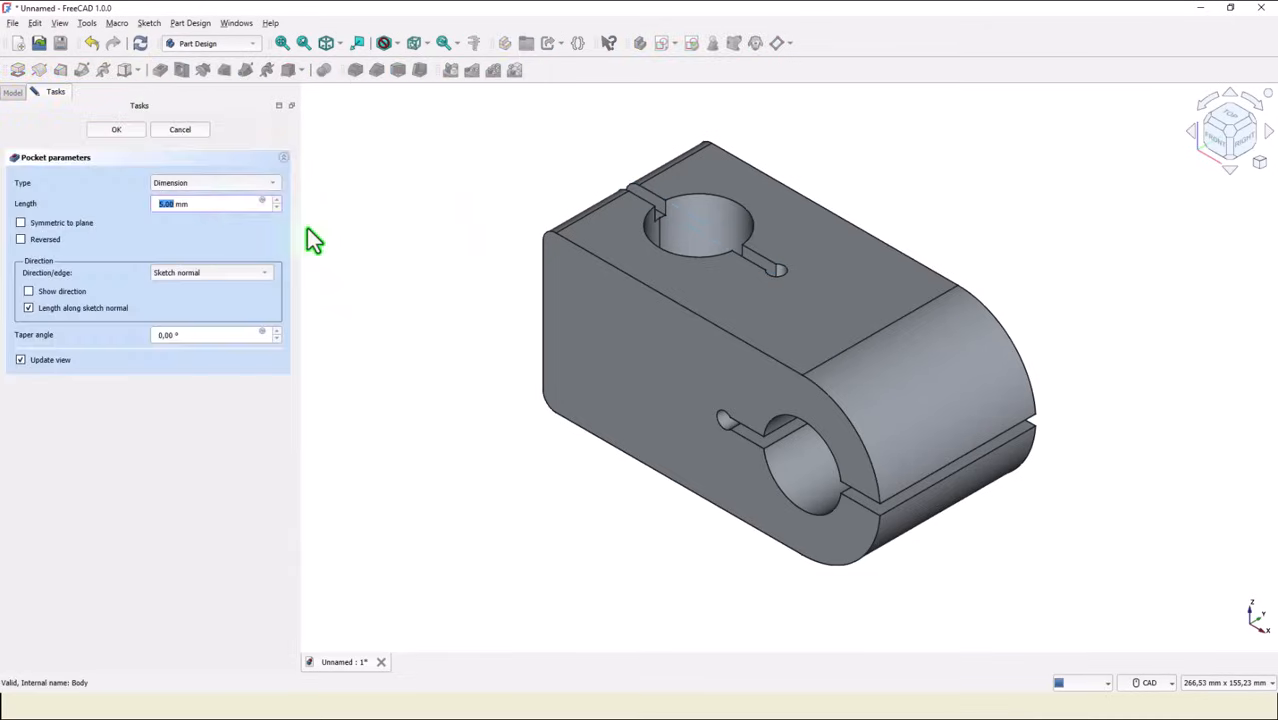
left_click(166, 183)
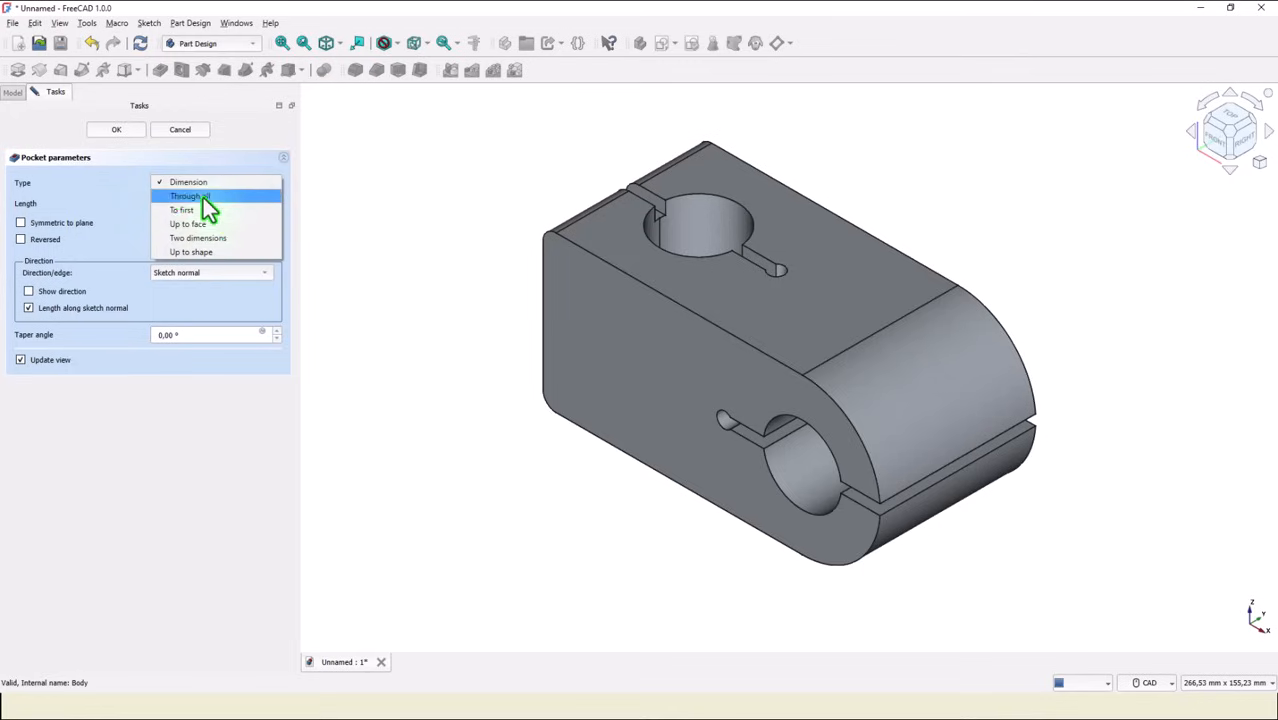
left_click(204, 197)
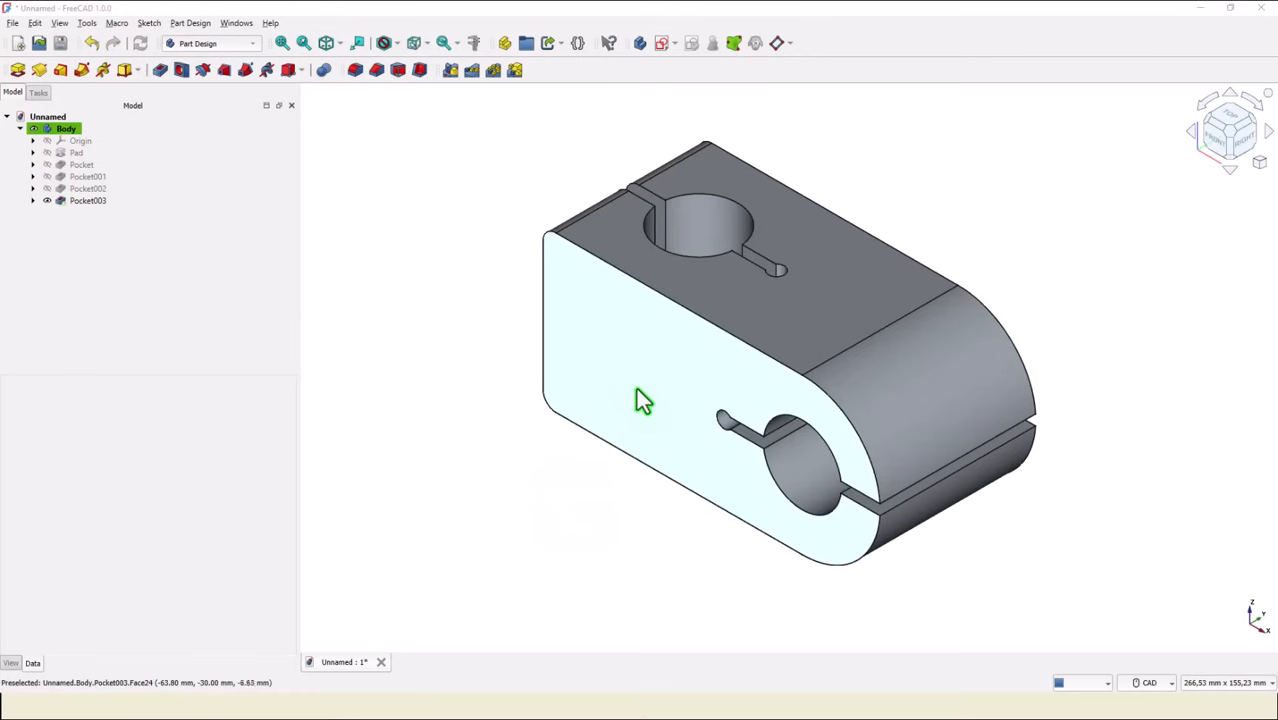
Step: Start a sketch on the front face and project the block's straight vertical end edge as external geometry
left_click(576, 314)
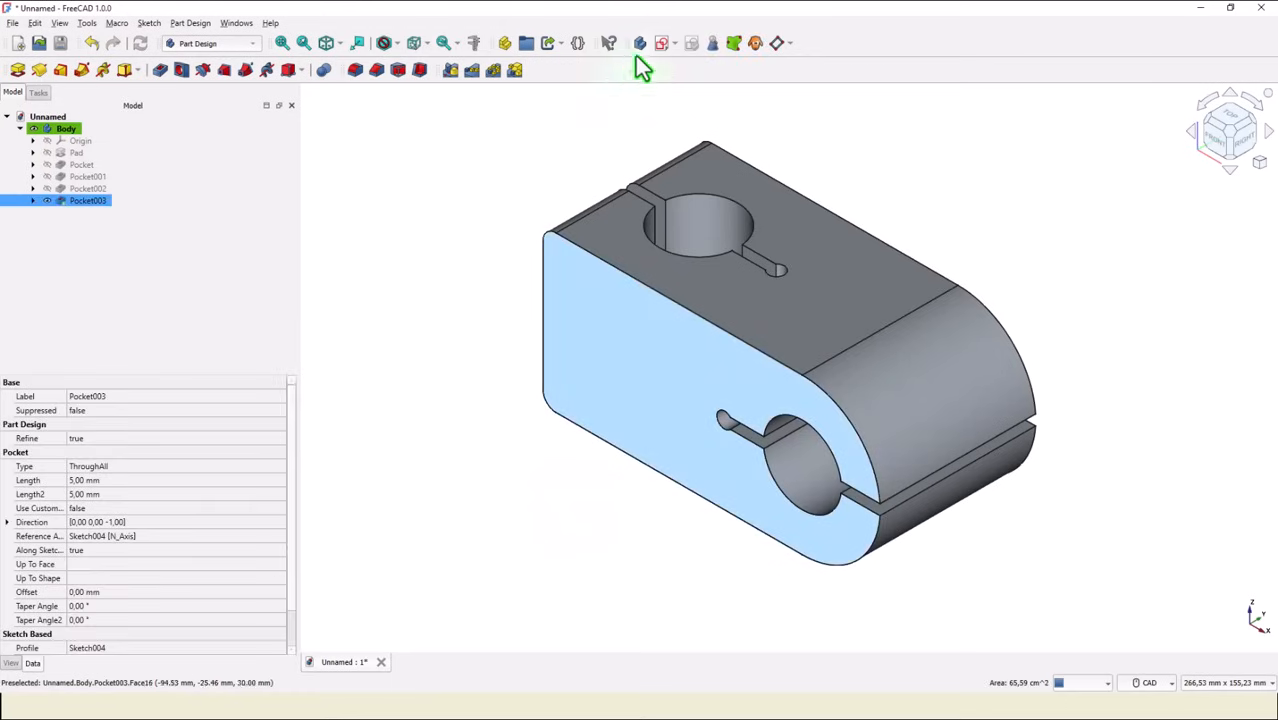
left_click(663, 42)
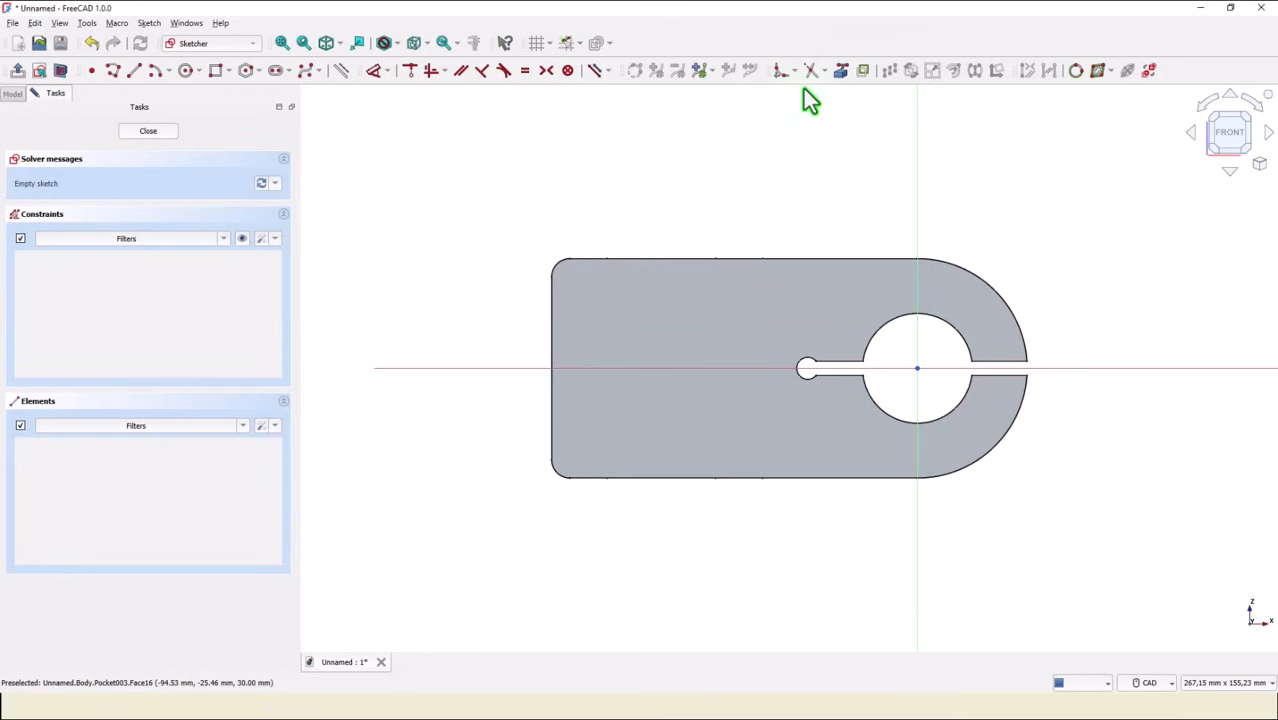
left_click(840, 70)
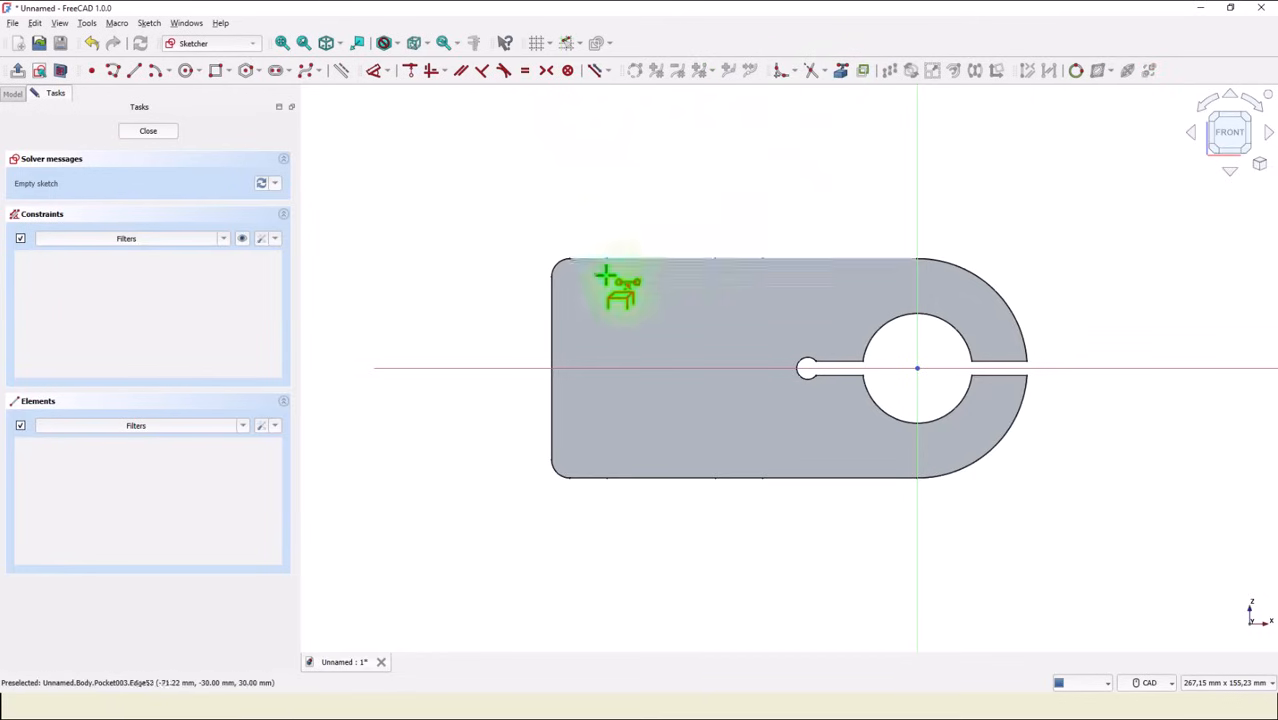
left_click(552, 326)
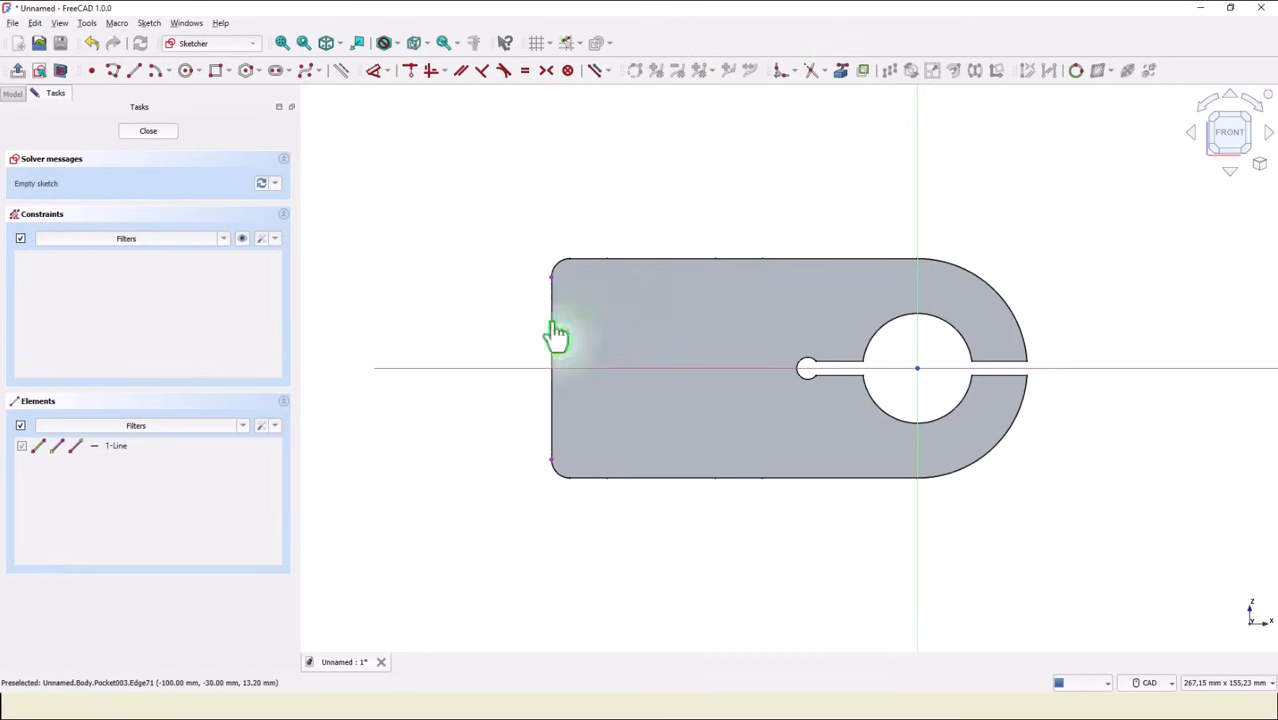
Step: Draw a closed U-shaped polyline profile on the projected end edge, with an upper horizontal line about 18.5 mm long and a tangent arc about 9 mm in radius
left_click(112, 72)
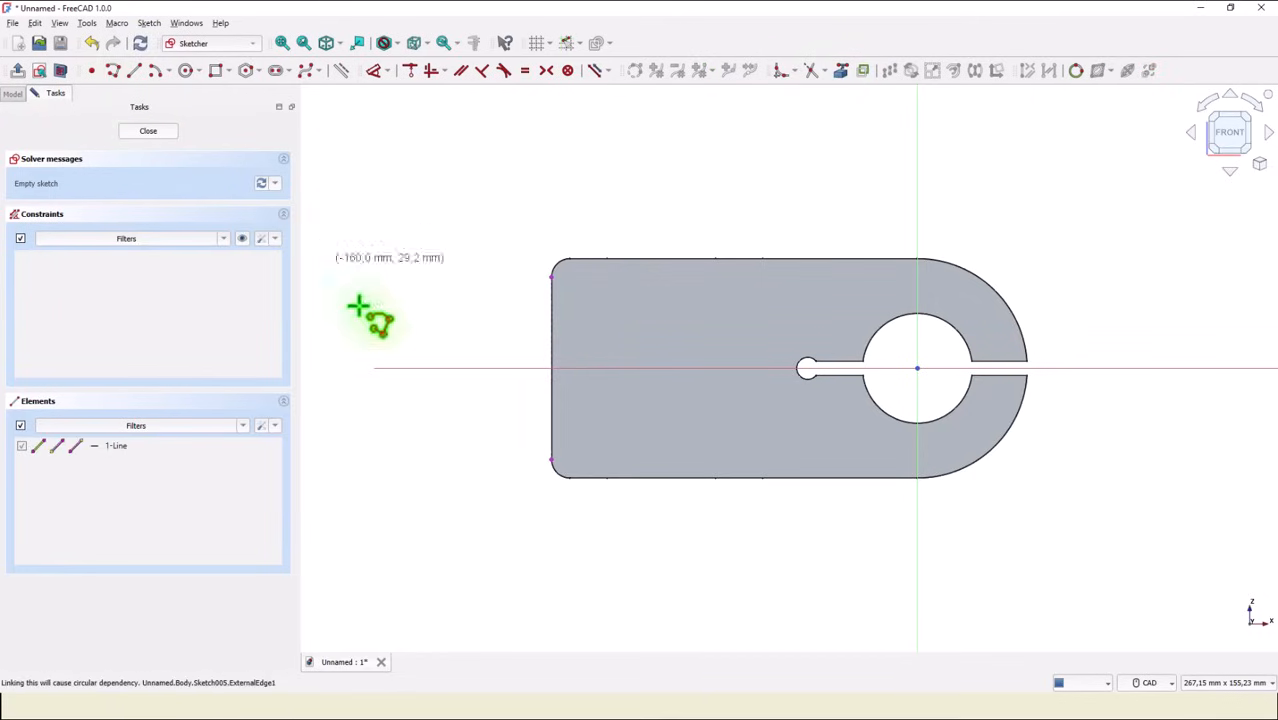
left_click(551, 340)
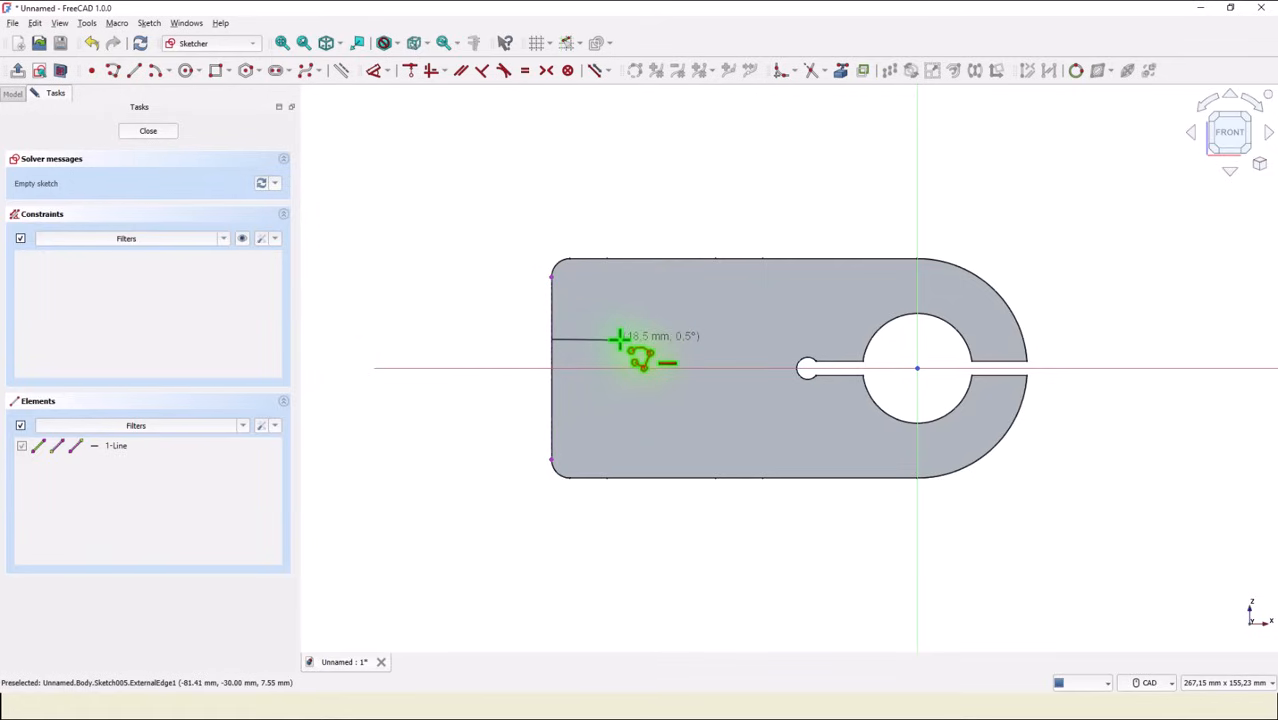
left_click(619, 340)
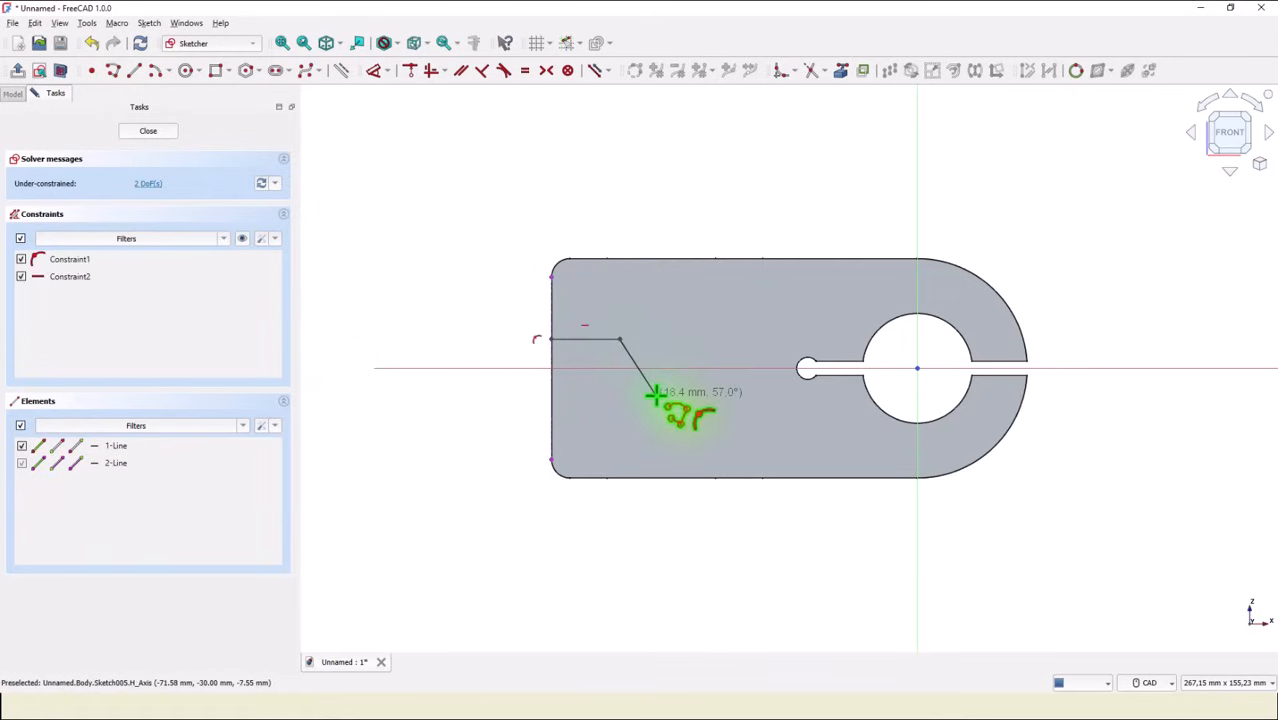
key("m")
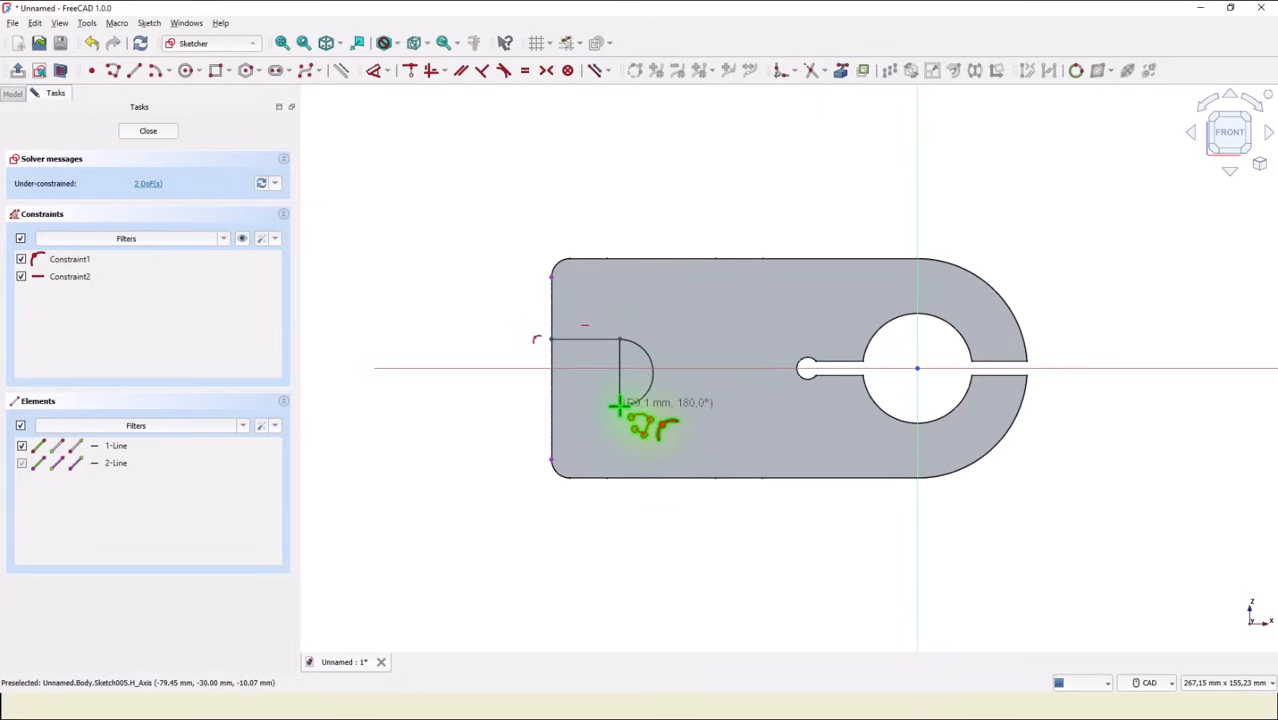
left_click(620, 406)
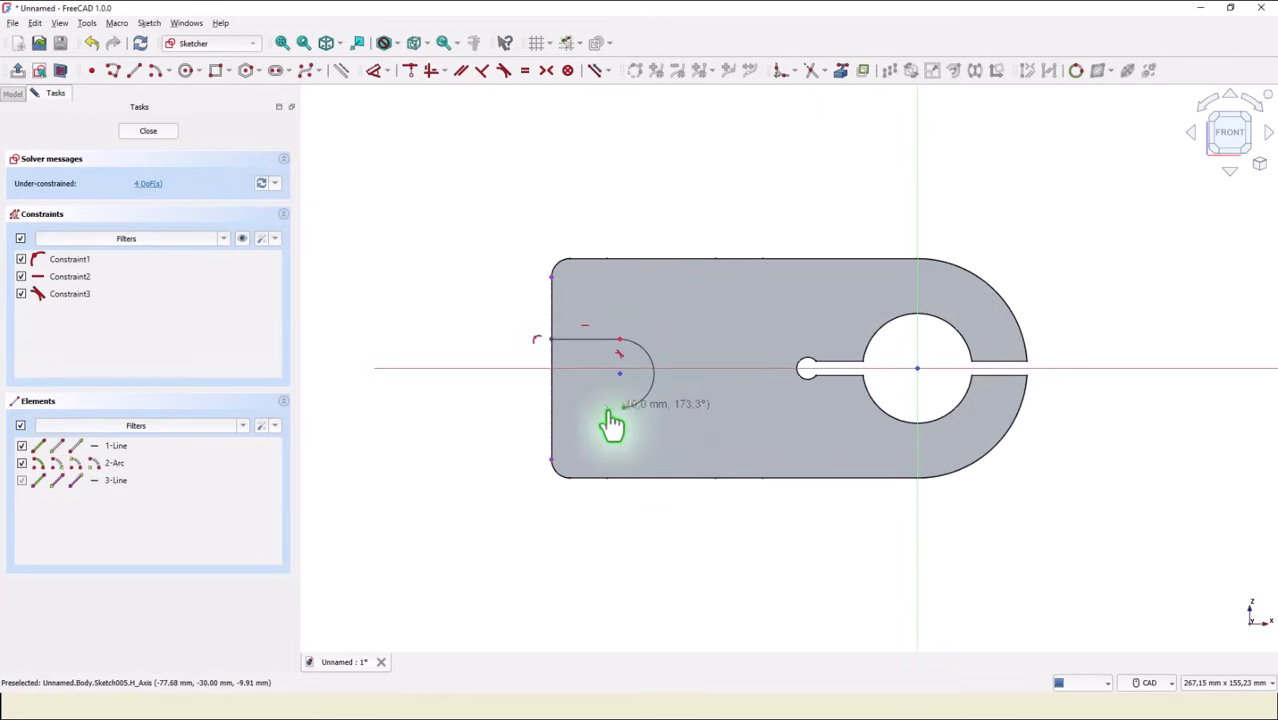
left_click(552, 416)
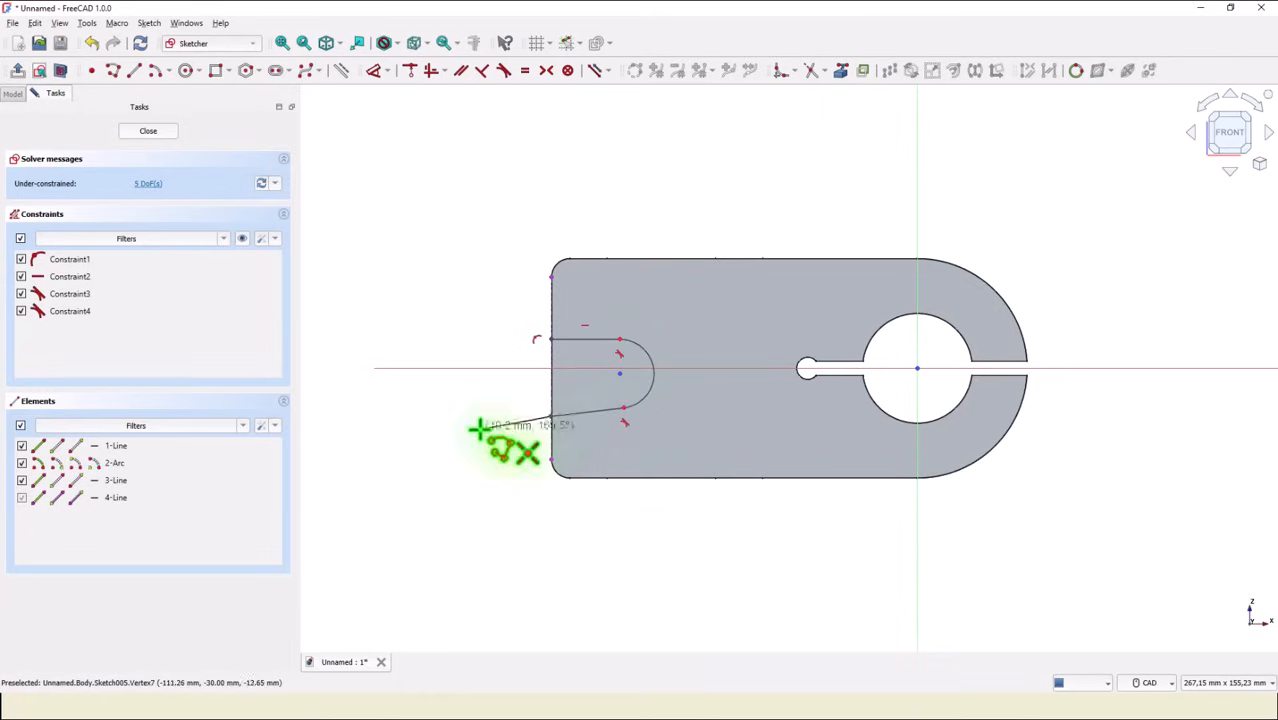
left_click(543, 339)
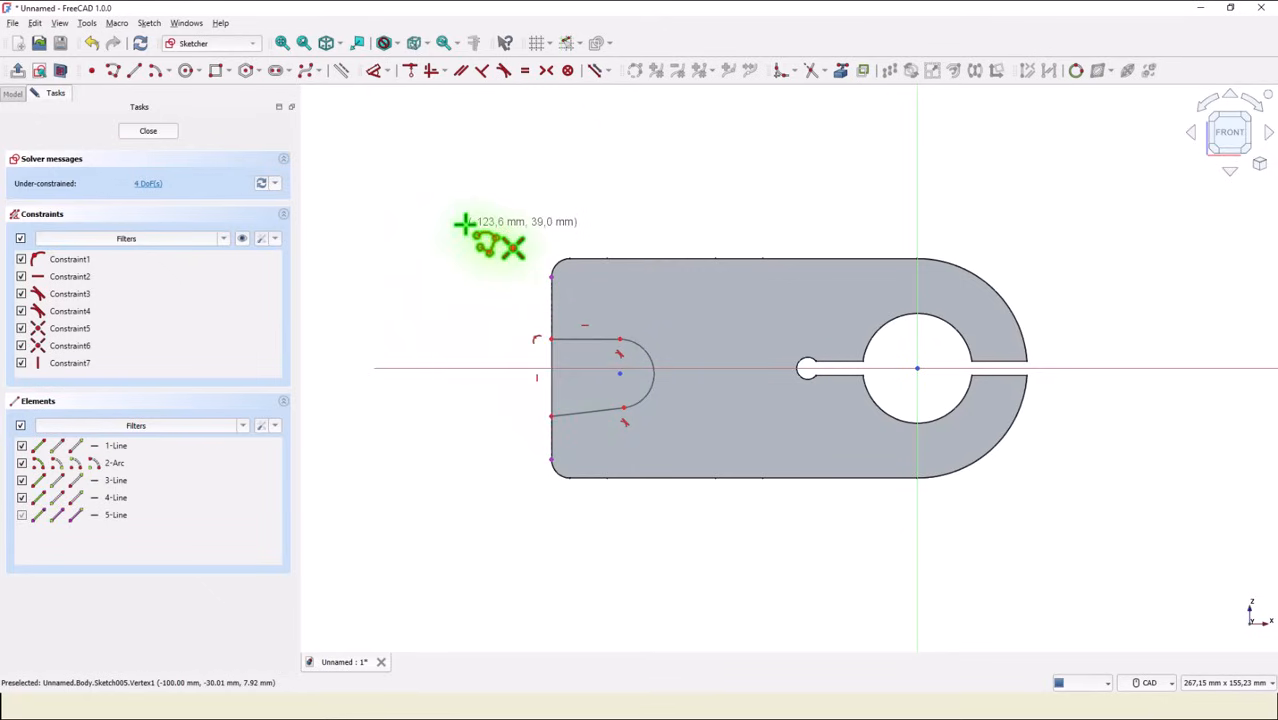
Step: Constrain the profile's lower line horizontal and place the arc's centre on the horizontal axis
left_click(432, 72)
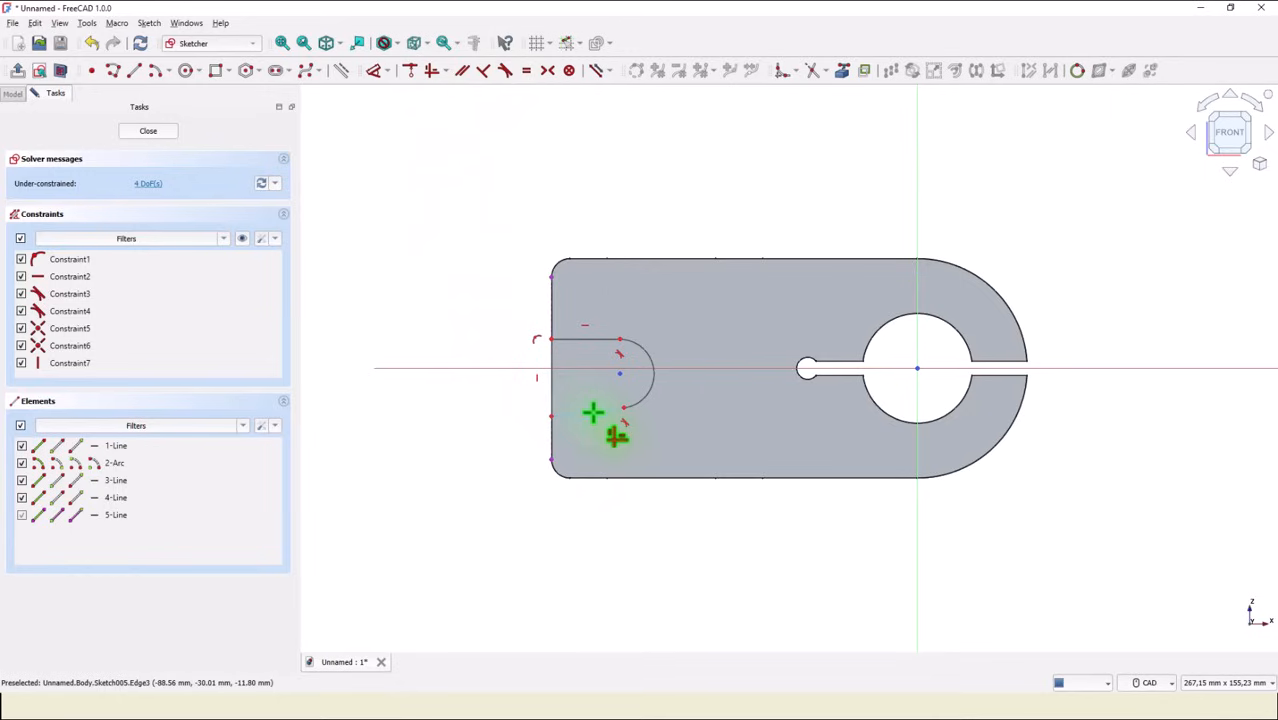
left_click(593, 412)
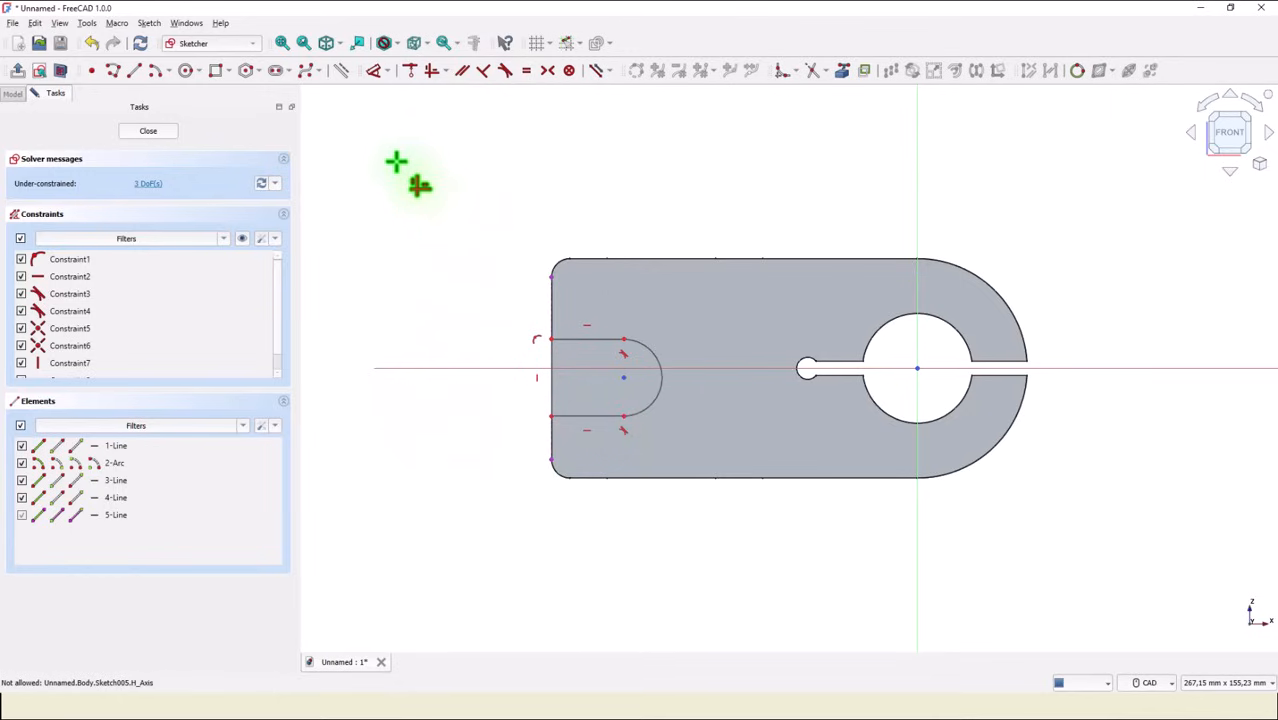
left_click(410, 72)
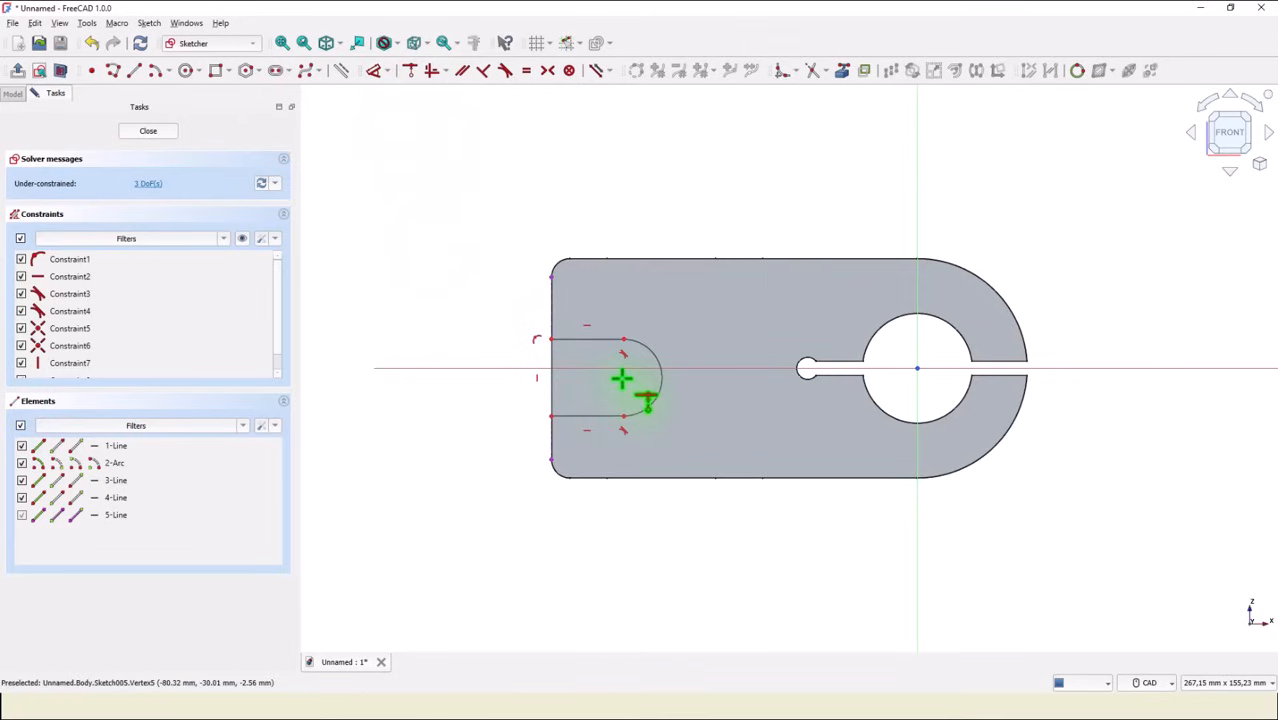
left_click(656, 368)
left_click(676, 369)
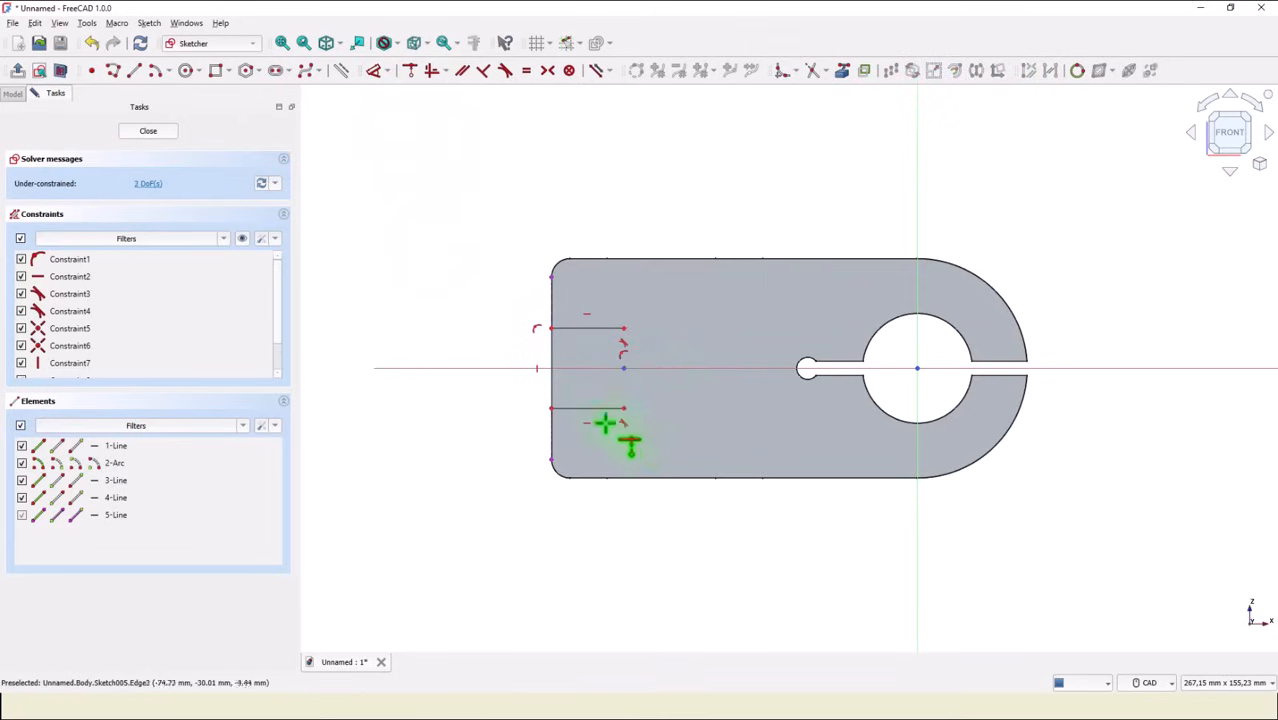
Step: Dimension the radius of the U-shaped profile's arc as 8 mm
left_click(373, 71)
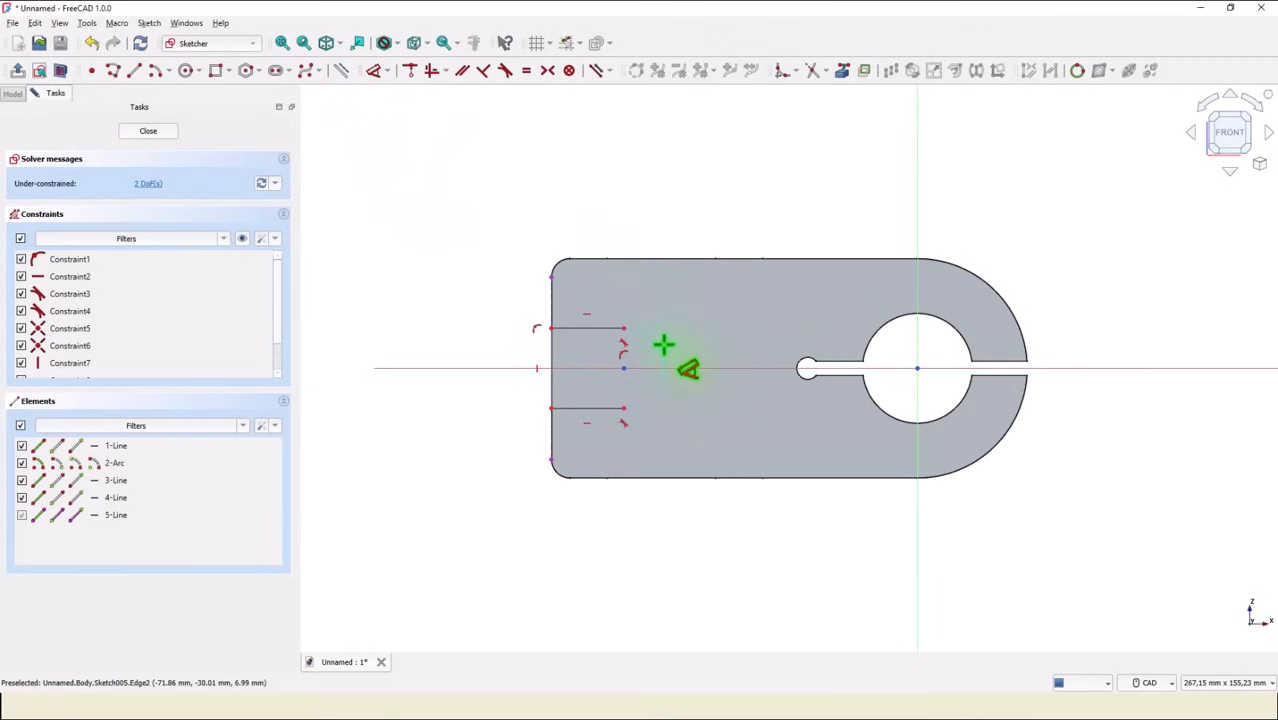
left_click(656, 340)
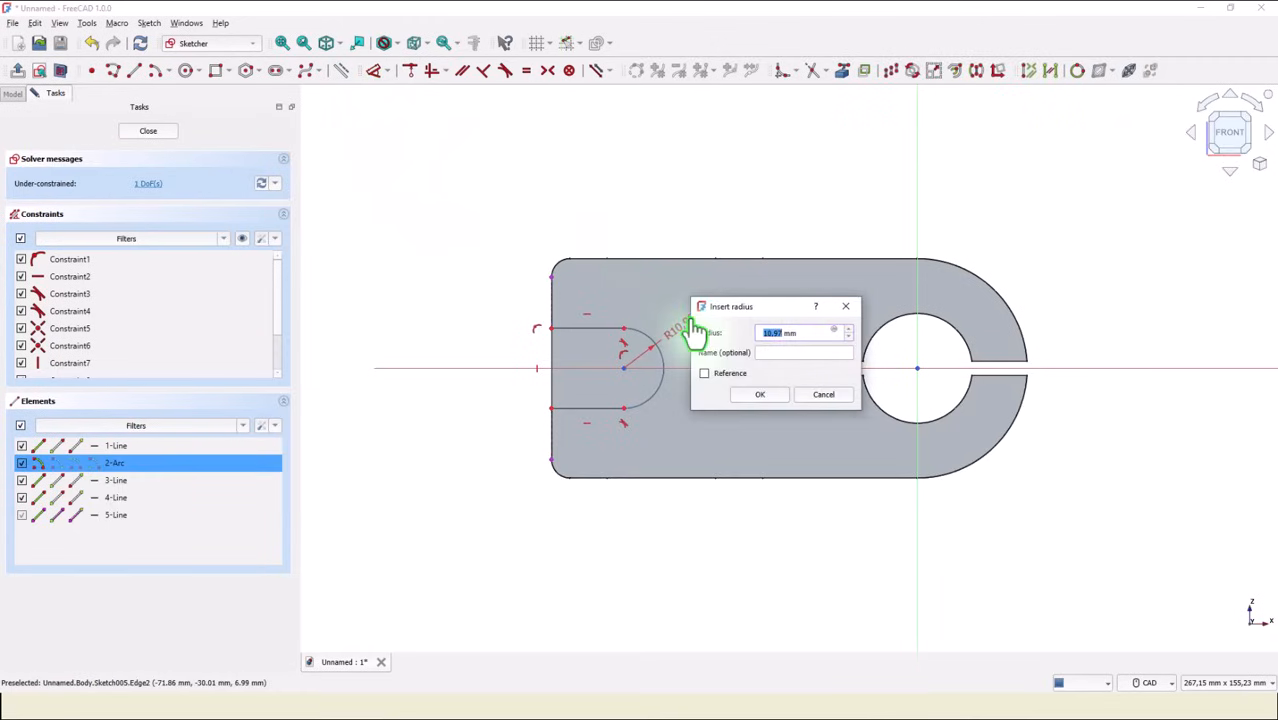
type("8")
key("Return")
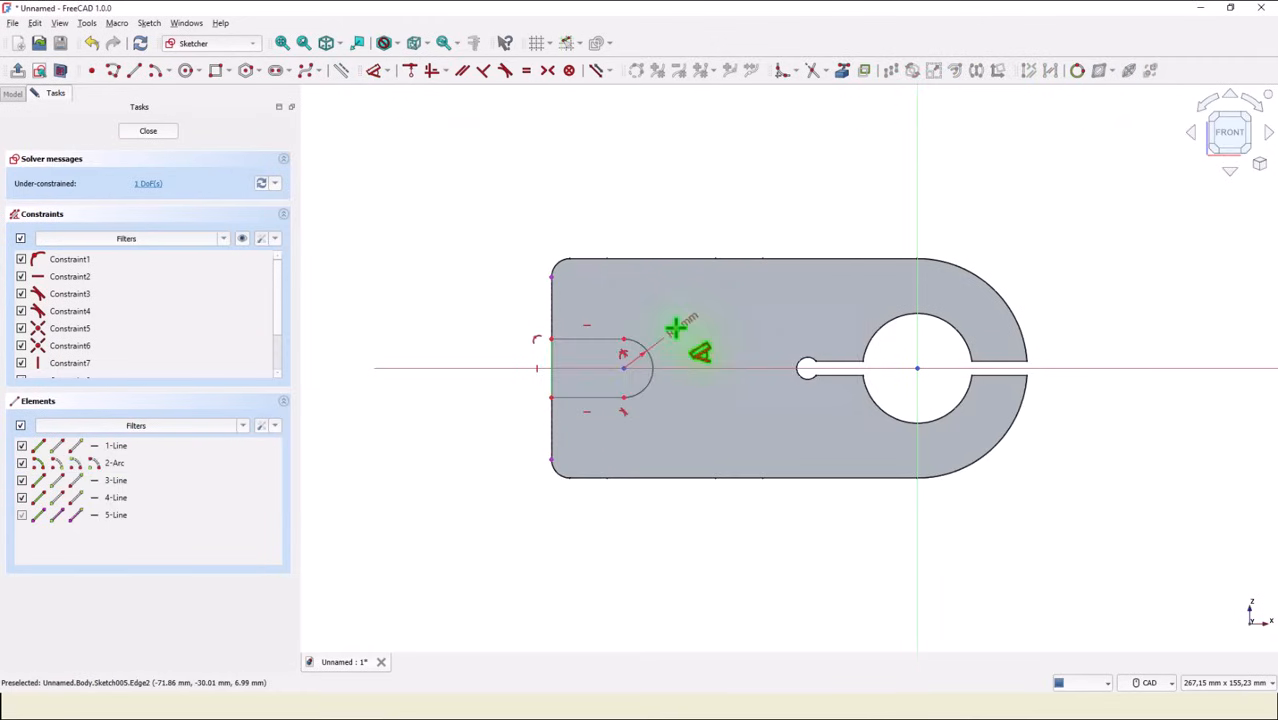
left_click(624, 369)
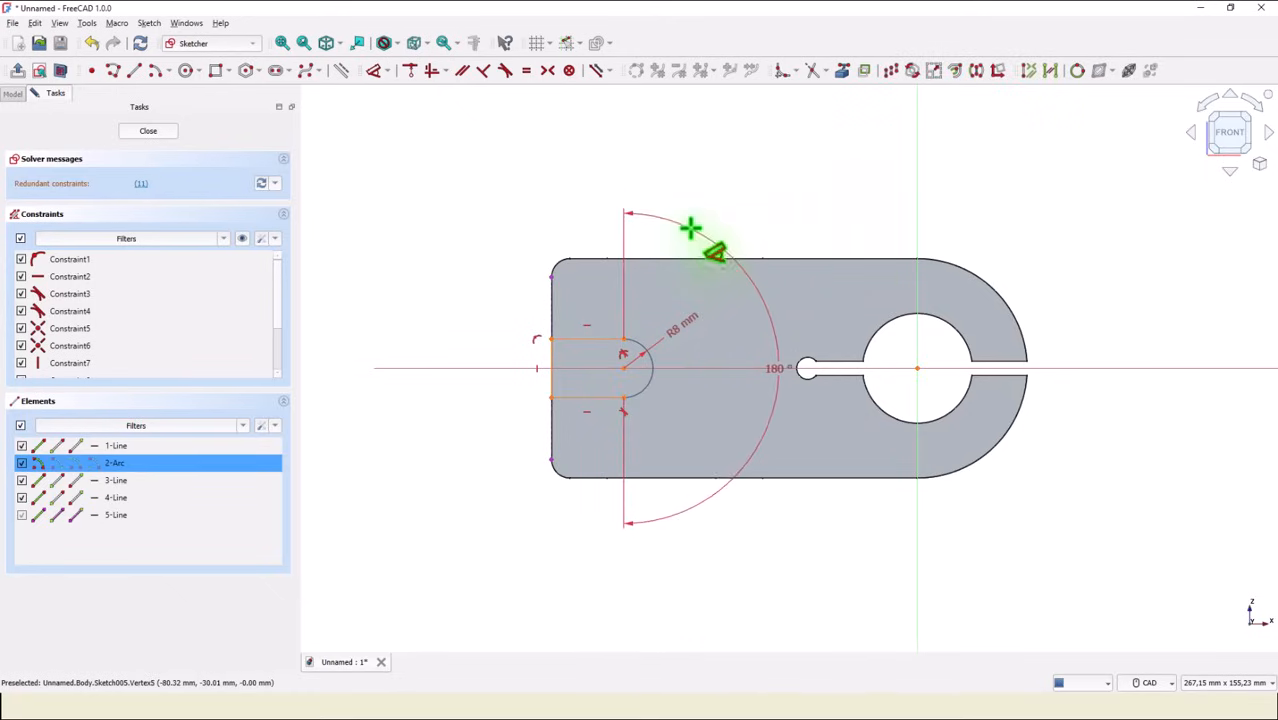
key("Escape")
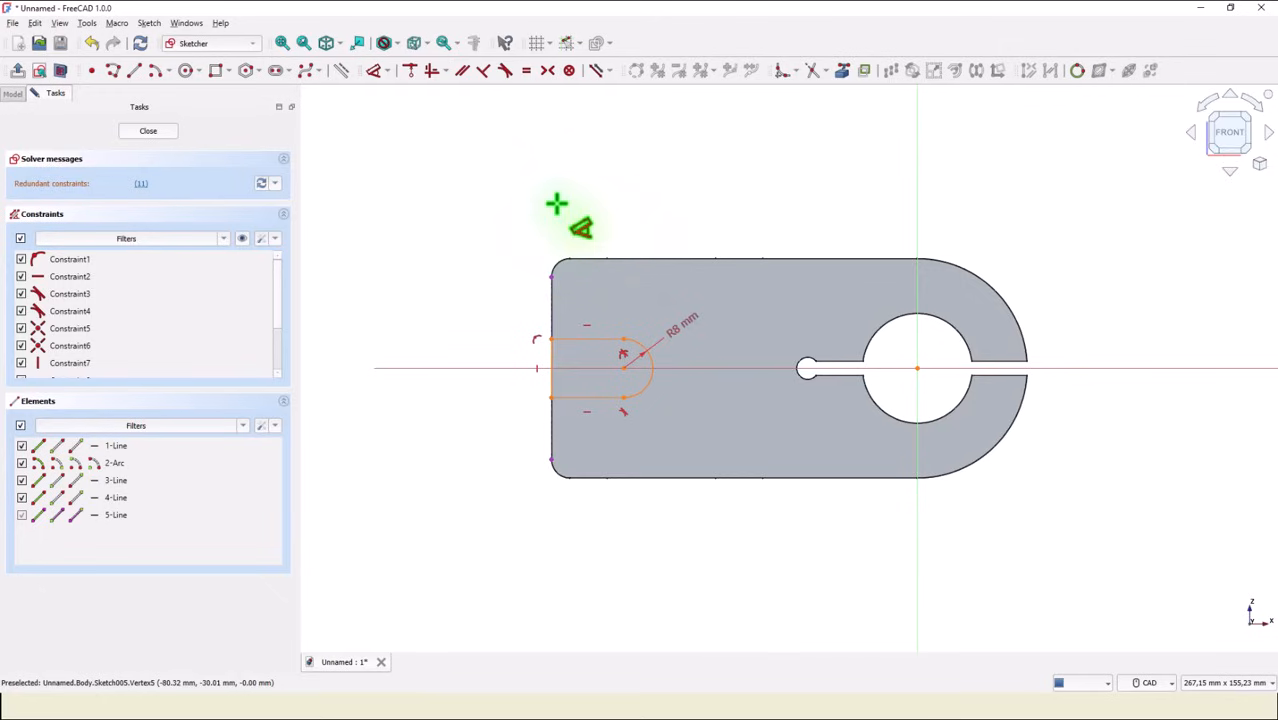
key("Escape")
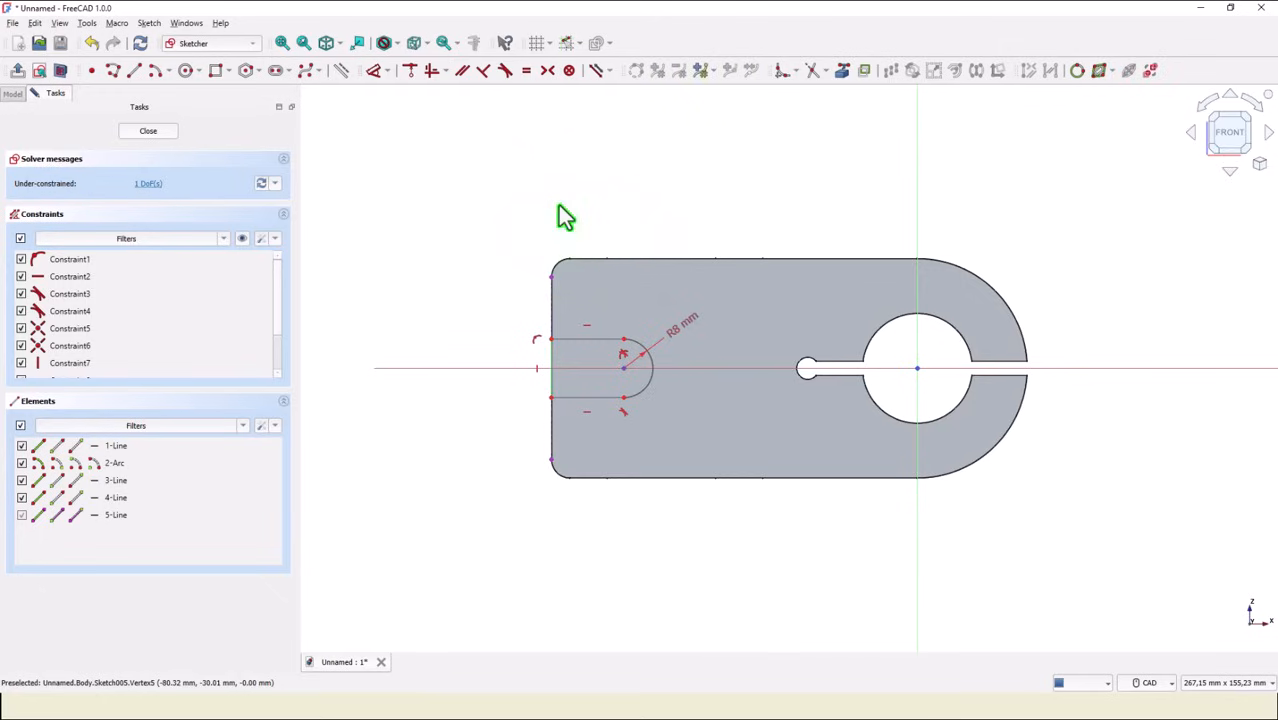
Step: Dimension the horizontal distance from the arc's centre to the sketch origin as 91 mm
left_click(375, 68)
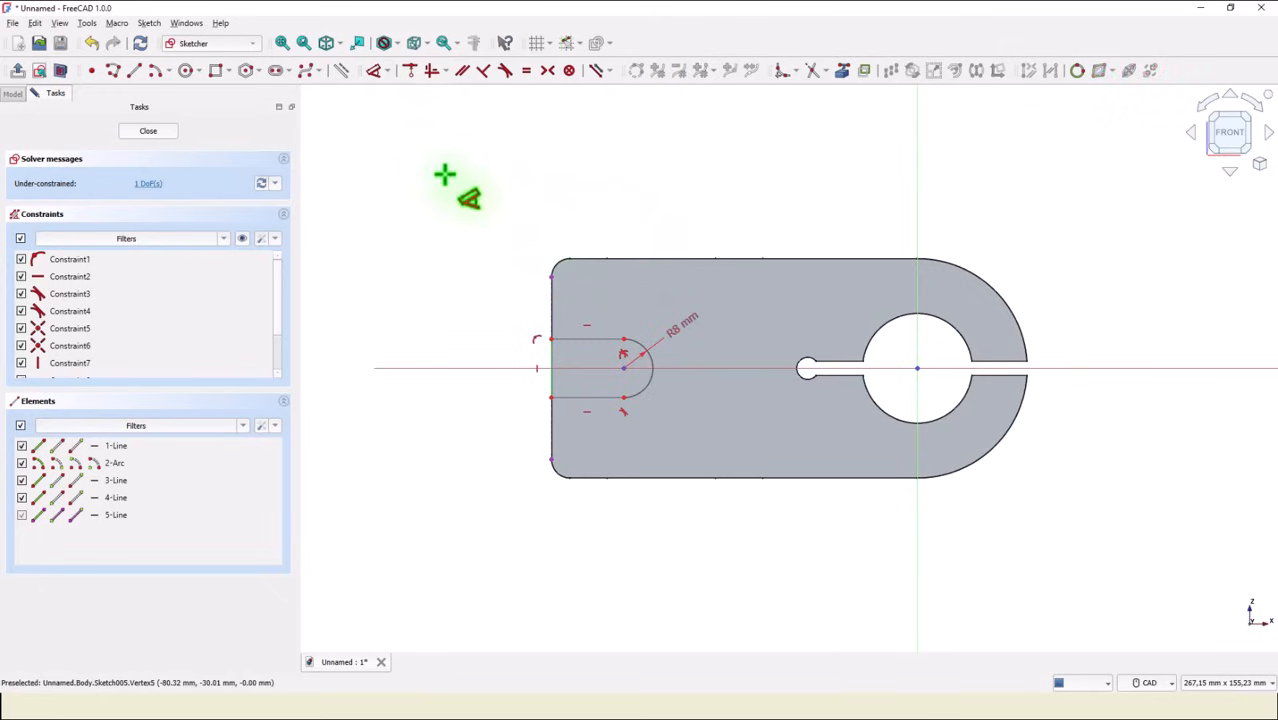
left_click(622, 367)
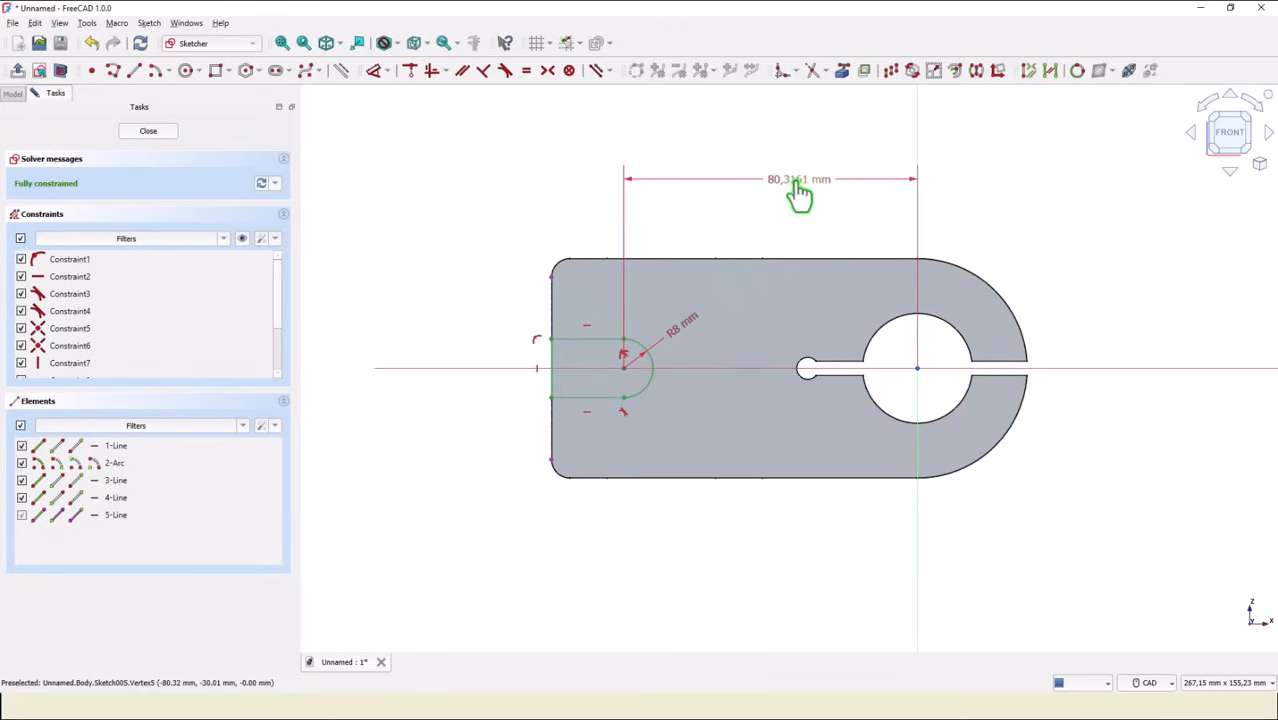
left_click(795, 199)
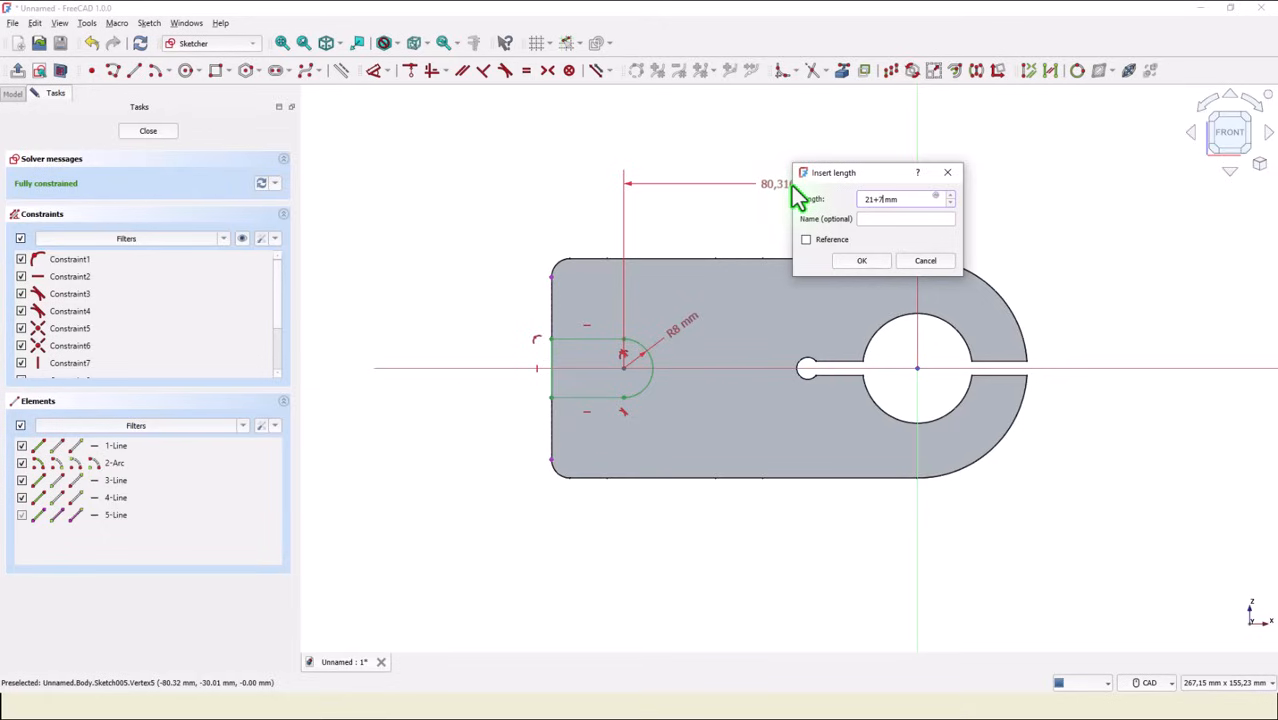
key("Return")
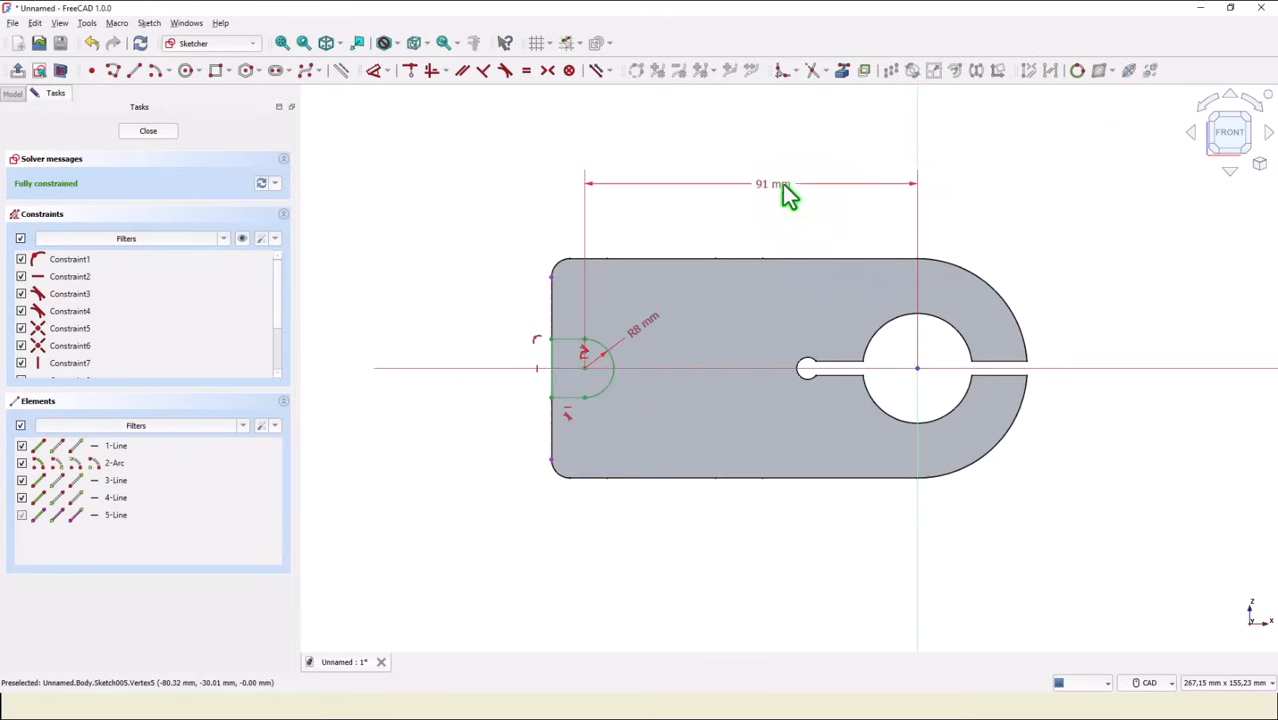
Step: Close the sketch and pocket the U-shaped profile into the front face with a length of 12 mm
left_click(148, 132)
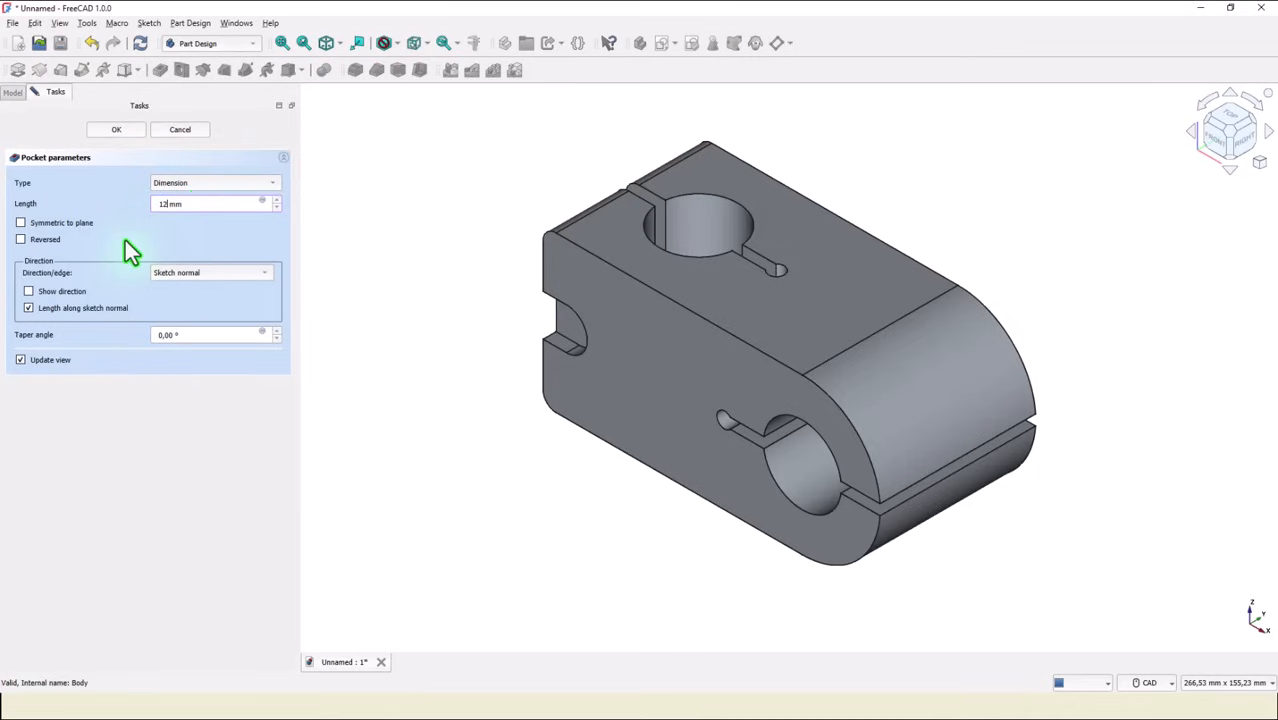
left_click(137, 130)
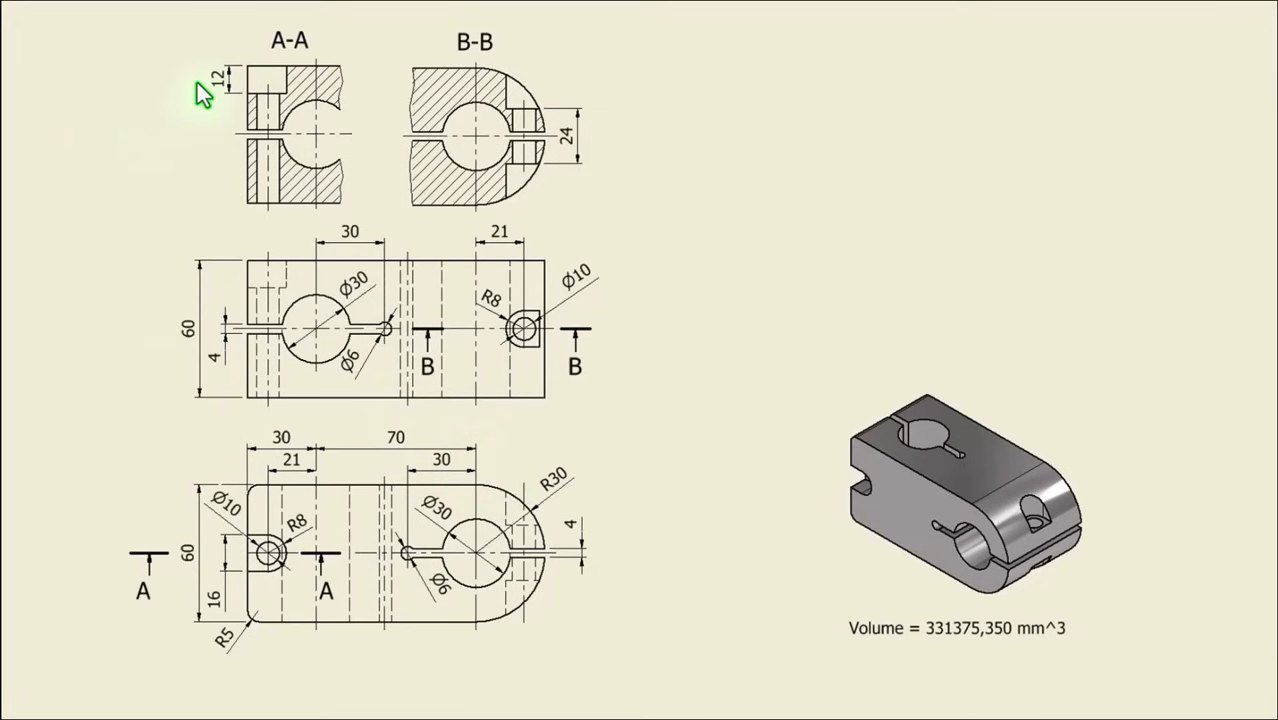